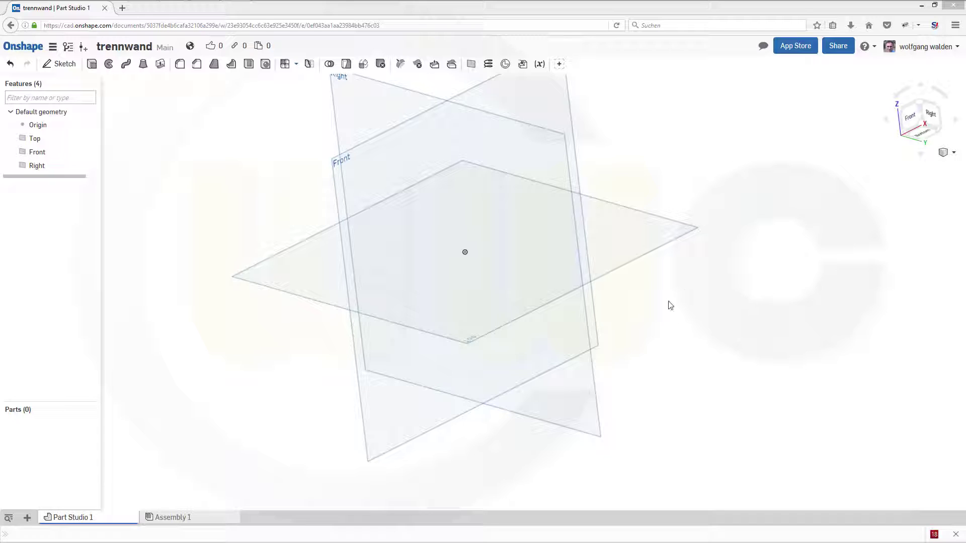
Start a sketch on the Front plane and view it normal to the sketch plane
{"action": "left_click", "coordinate": [59, 64]}
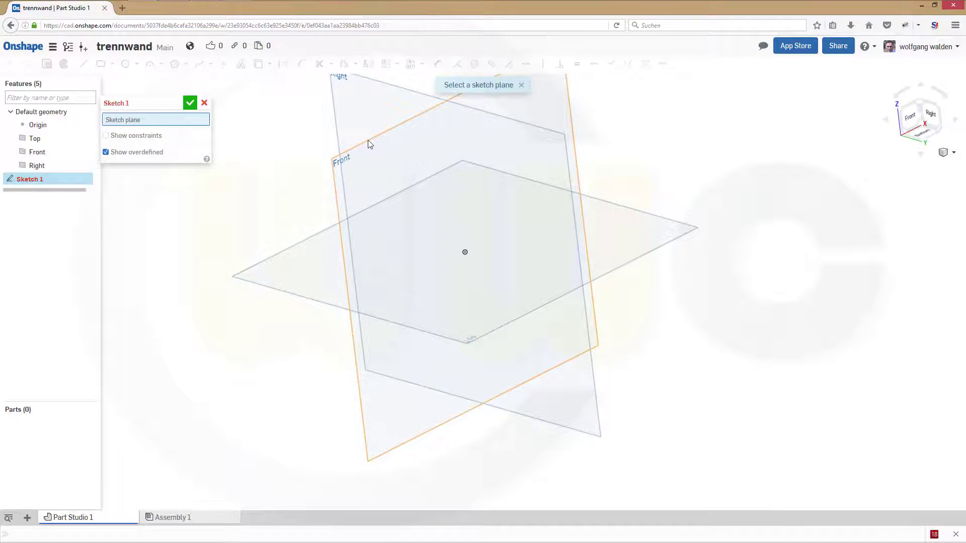
{"action": "left_click", "coordinate": [368, 141]}
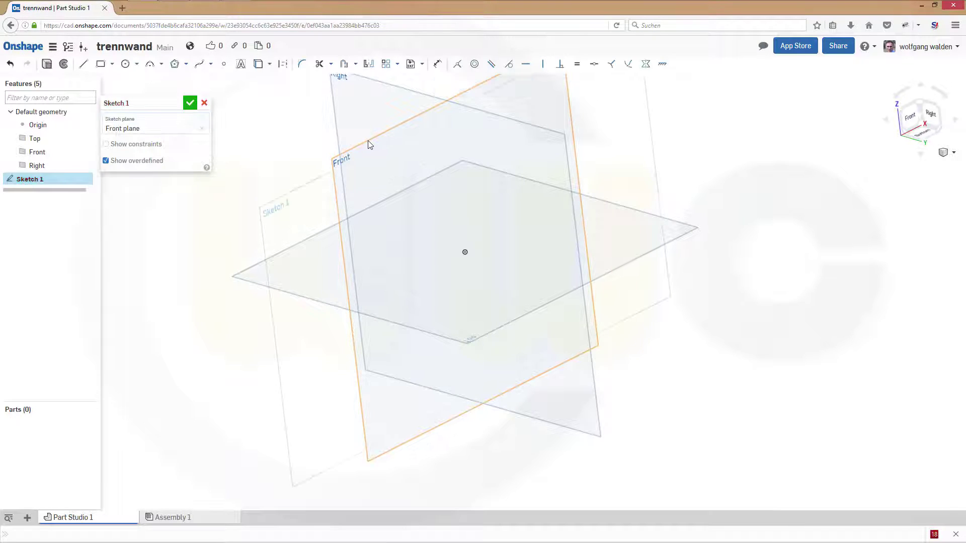
{"action": "right_click", "coordinate": [848, 261]}
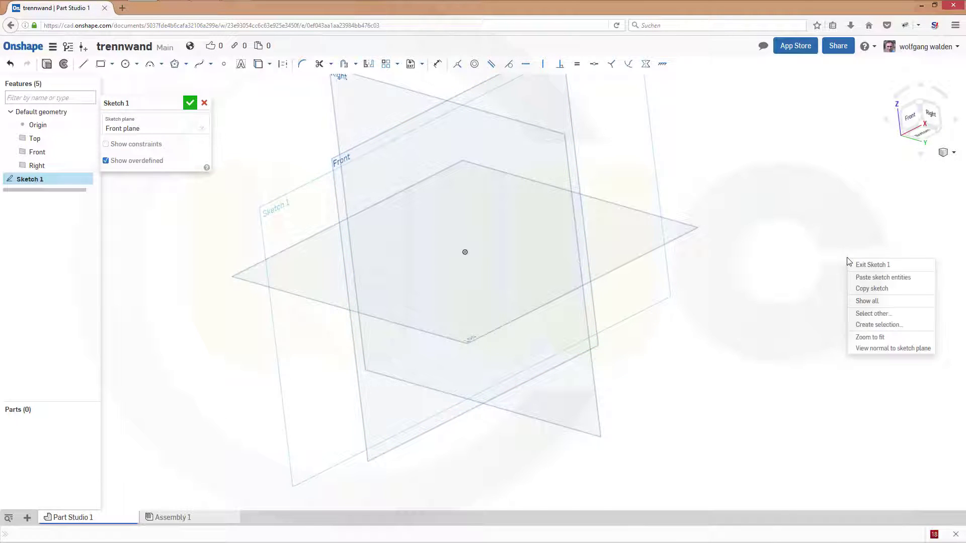
{"action": "left_click", "coordinate": [879, 350]}
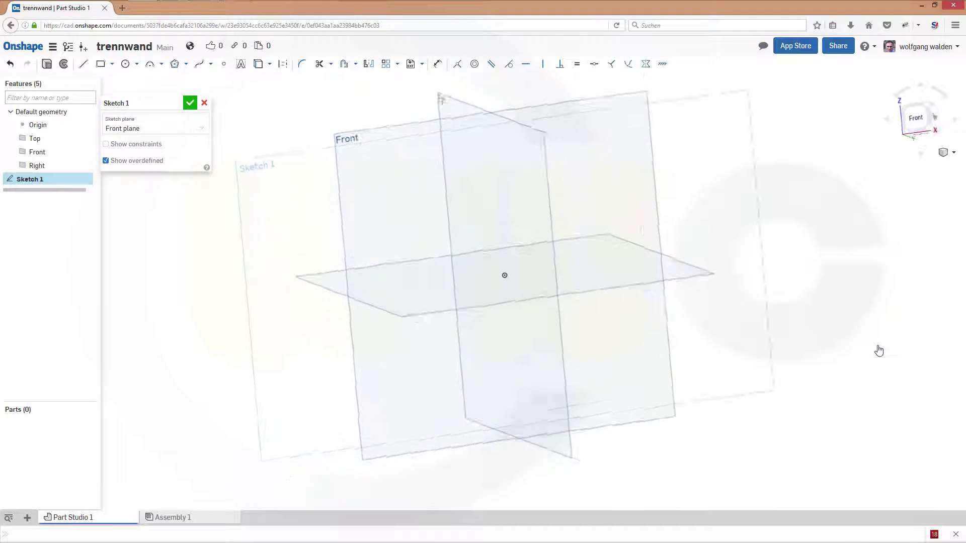
Draw a four-line open profile from the axis: vertical, horizontal step, diagonal, top horizontal
{"action": "left_click", "coordinate": [84, 64]}
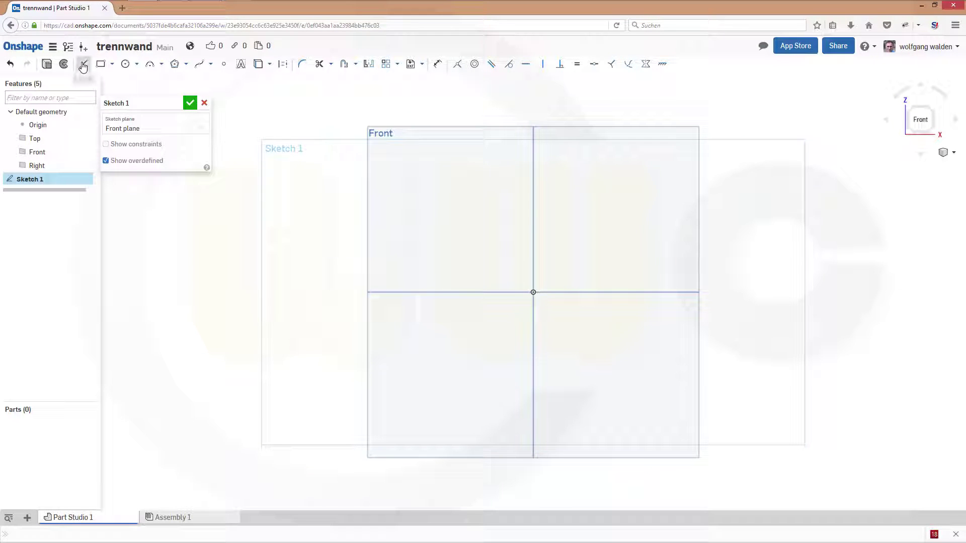
{"action": "left_click", "coordinate": [559, 291]}
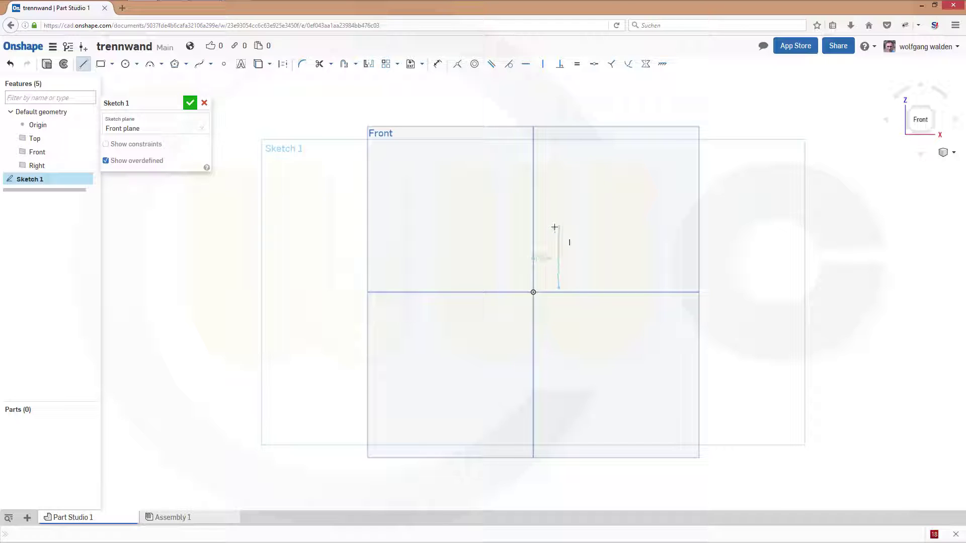
{"action": "left_click", "coordinate": [559, 227]}
{"action": "left_click", "coordinate": [653, 227]}
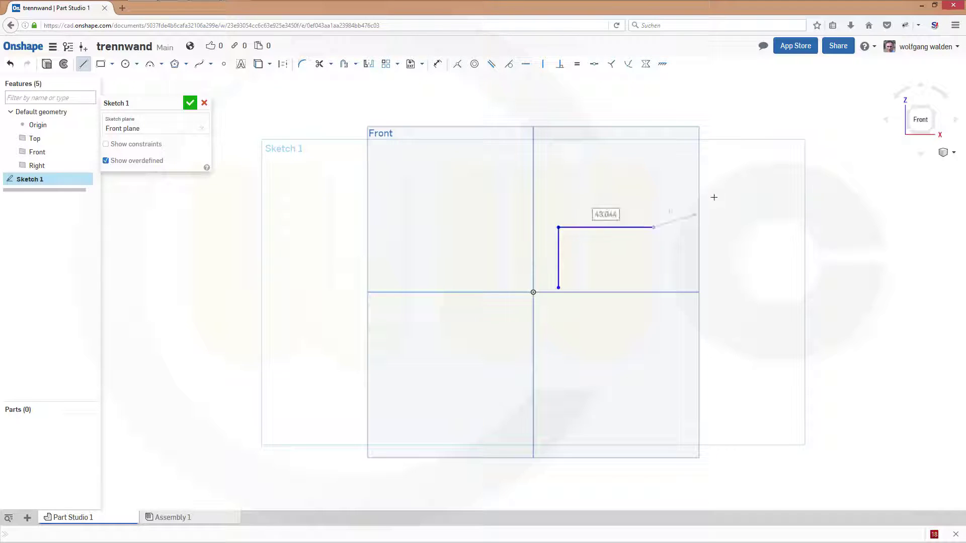
{"action": "left_click", "coordinate": [727, 166]}
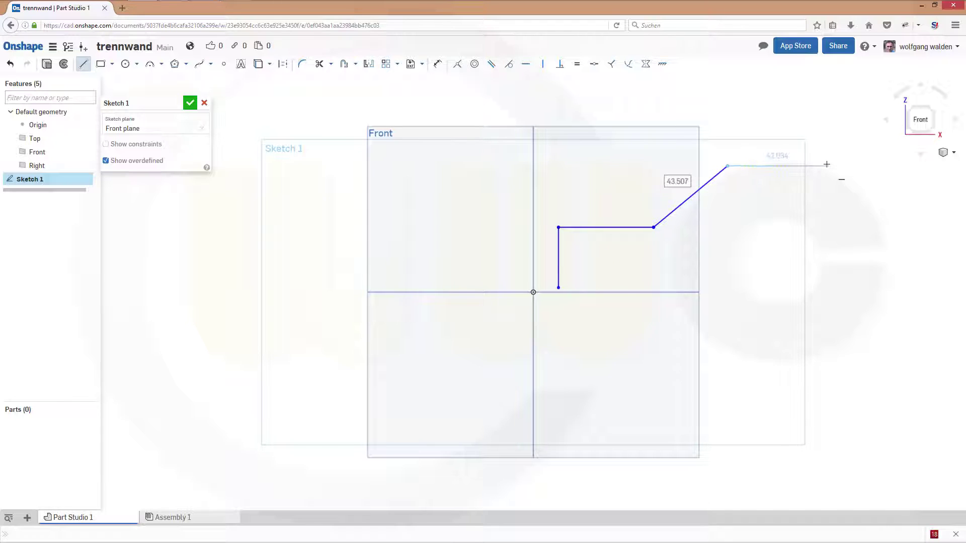
{"action": "left_click", "coordinate": [827, 165]}
{"action": "key", "text": "Escape"}
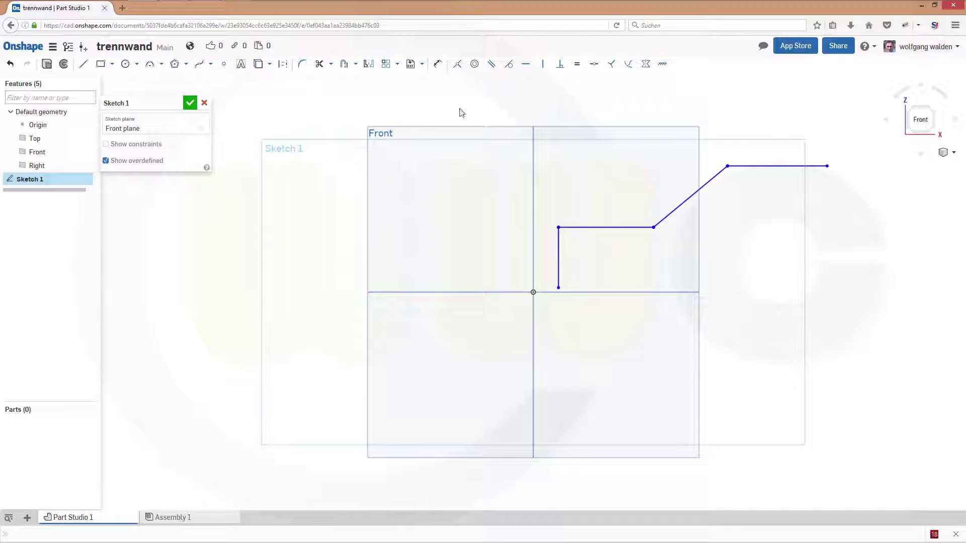
Dimension the vertical first line of the profile to 20 mm
{"action": "left_click", "coordinate": [438, 64]}
{"action": "left_click", "coordinate": [557, 237]}
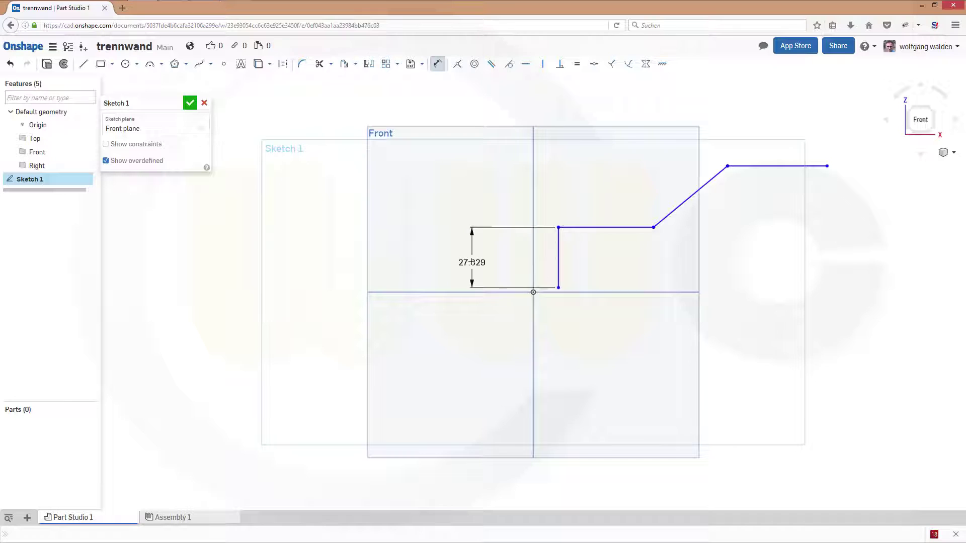
{"action": "left_click", "coordinate": [472, 262]}
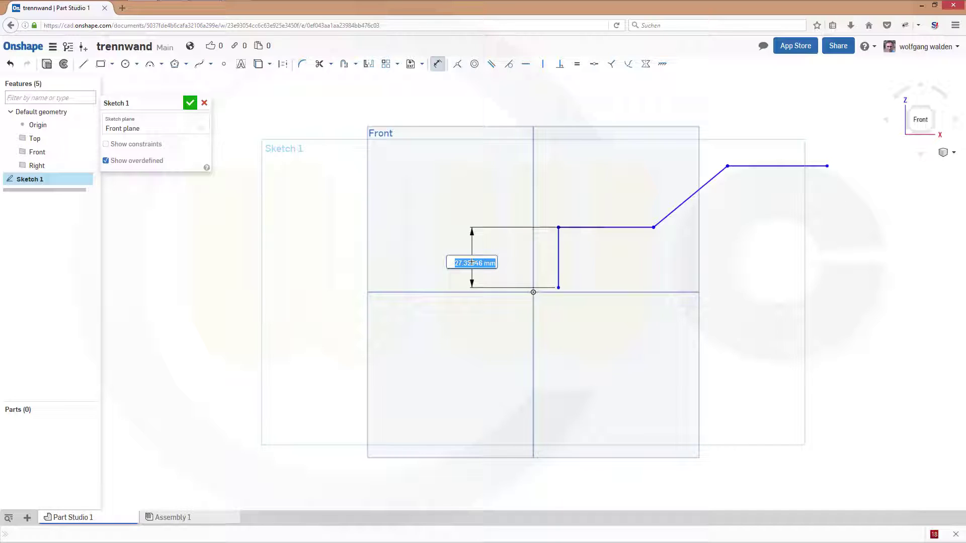
{"action": "type", "text": "20"}
{"action": "key", "text": "Return"}
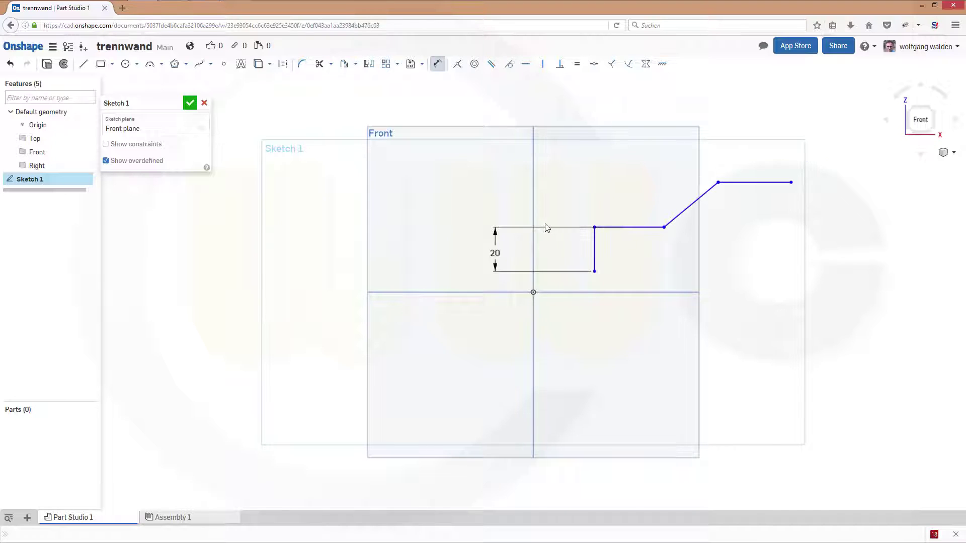
Dimension the overall height to 58 mm and the top line length to 18 mm
{"action": "left_click", "coordinate": [792, 184]}
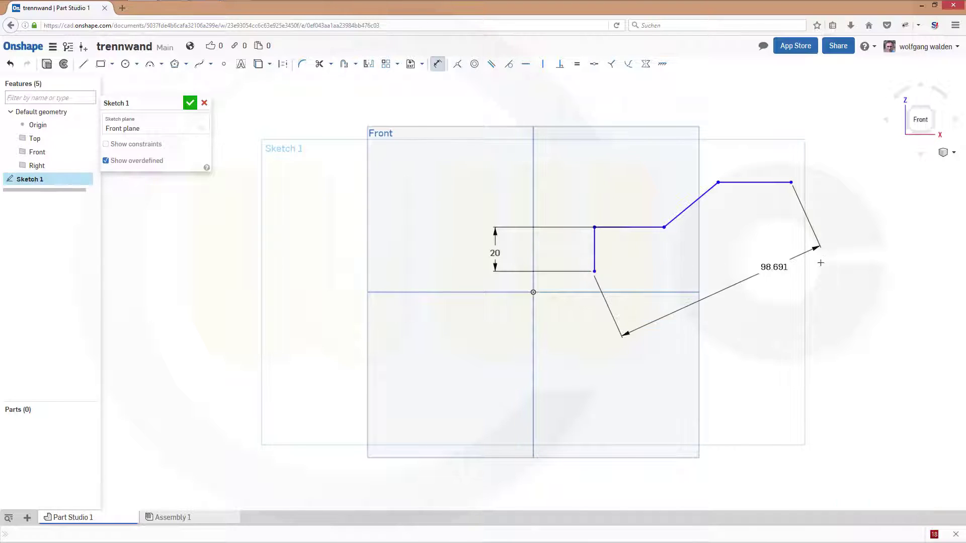
{"action": "left_click", "coordinate": [838, 243]}
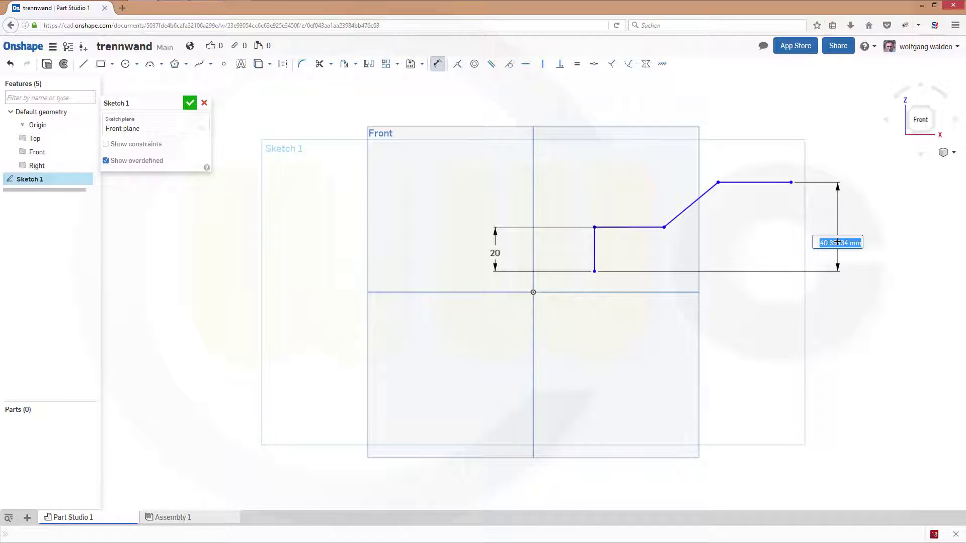
{"action": "type", "text": "58"}
{"action": "key", "text": "Return"}
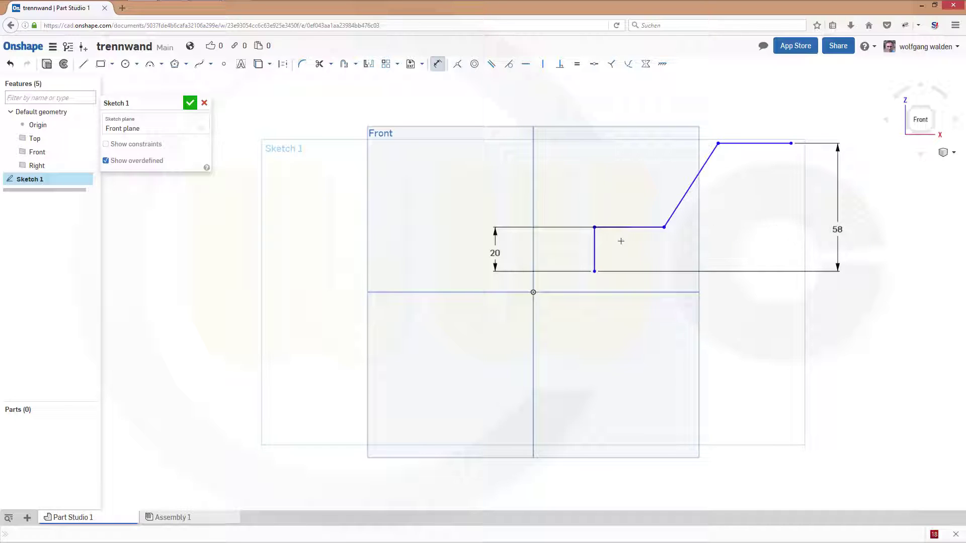
{"action": "left_click", "coordinate": [761, 144]}
{"action": "left_click", "coordinate": [759, 102]}
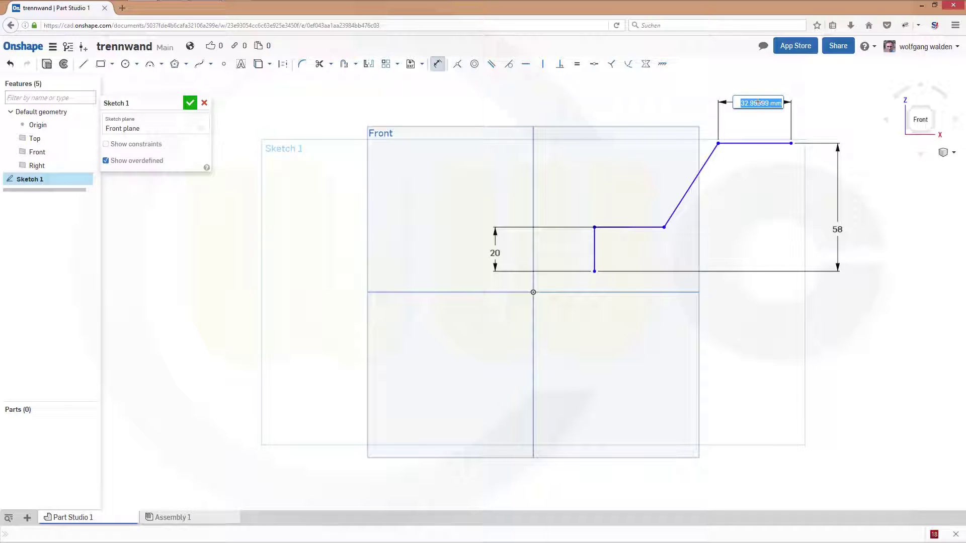
{"action": "type", "text": "18"}
{"action": "key", "text": "Return"}
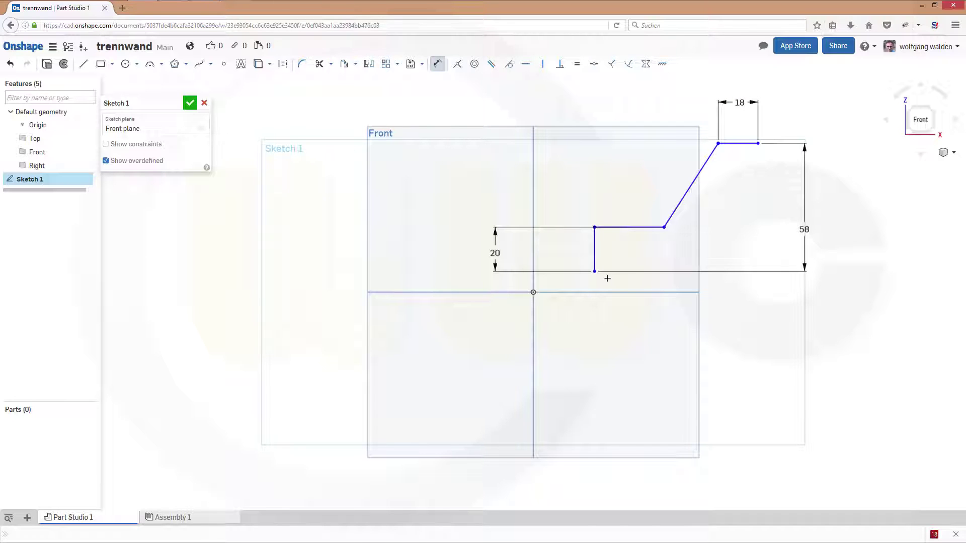
Dimension the overall width to 105 mm and the slanted line to 45° from the top line
{"action": "left_click", "coordinate": [758, 143]}
{"action": "left_click", "coordinate": [595, 271]}
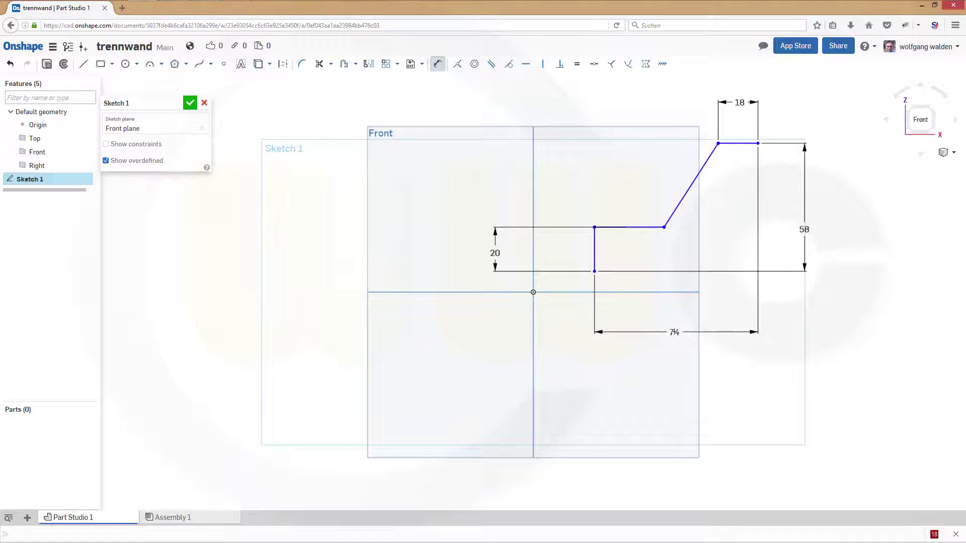
{"action": "left_click", "coordinate": [674, 332]}
{"action": "type", "text": "1"}
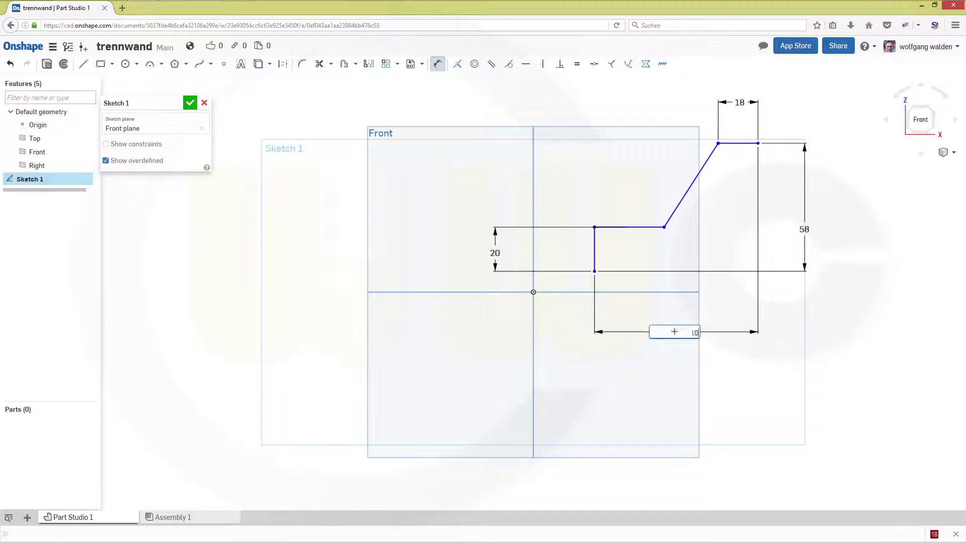
{"action": "type", "text": "05"}
{"action": "key", "text": "Return"}
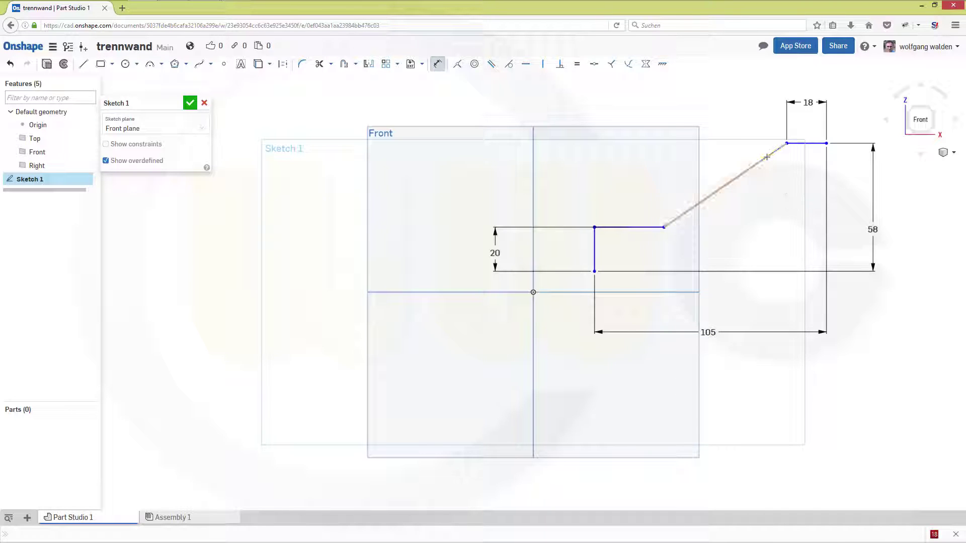
{"action": "left_click", "coordinate": [776, 154]}
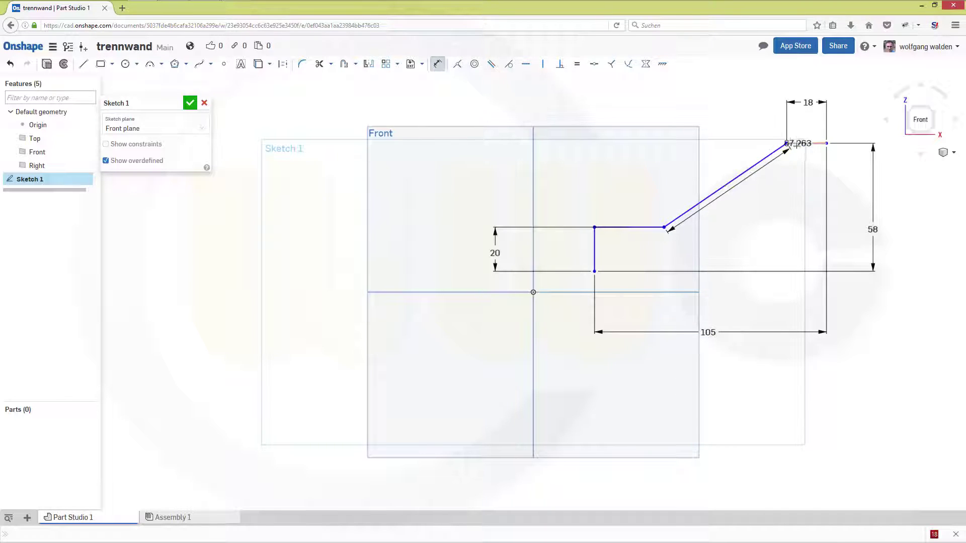
{"action": "left_click", "coordinate": [799, 145]}
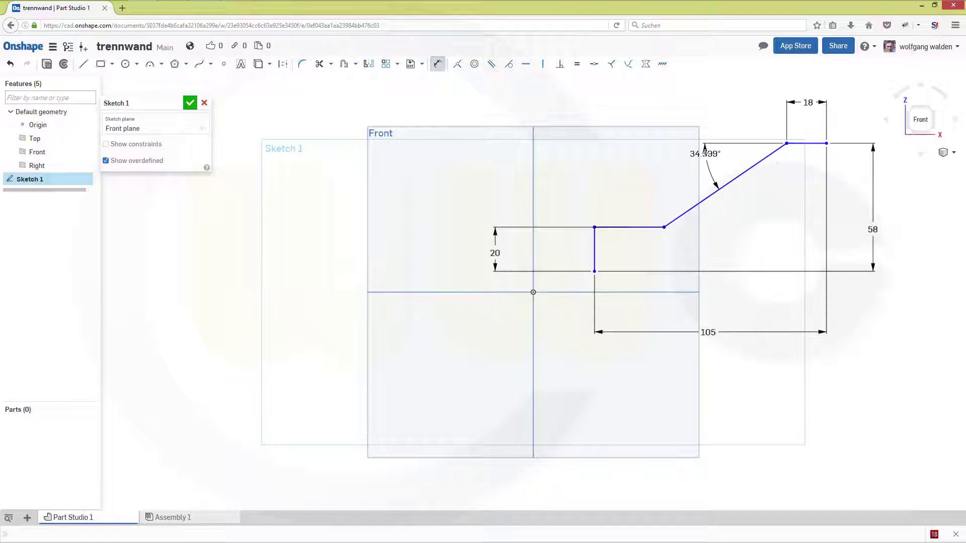
{"action": "left_click", "coordinate": [706, 154]}
{"action": "type", "text": "45"}
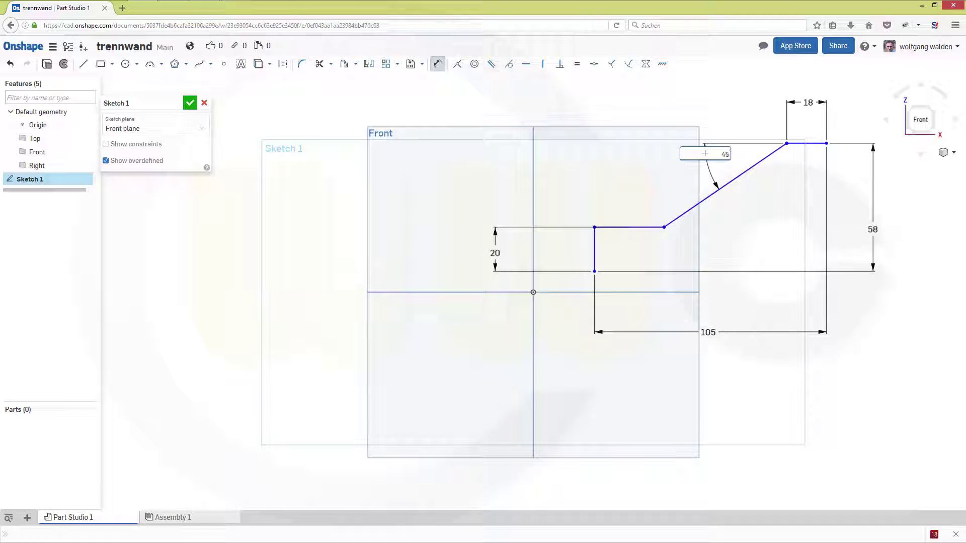
{"action": "key", "text": "Return"}
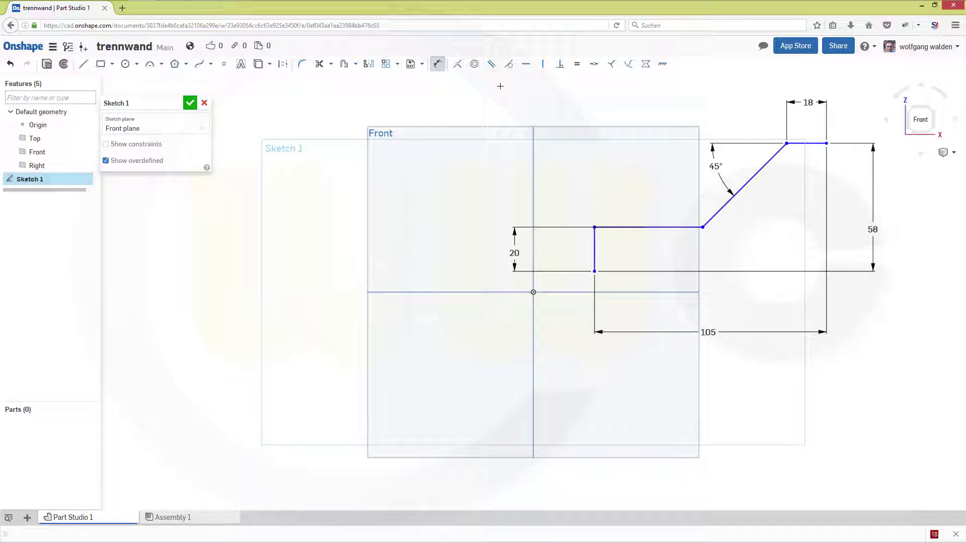
Make the profile's lower end point coincident with the origin
{"action": "left_click", "coordinate": [456, 64]}
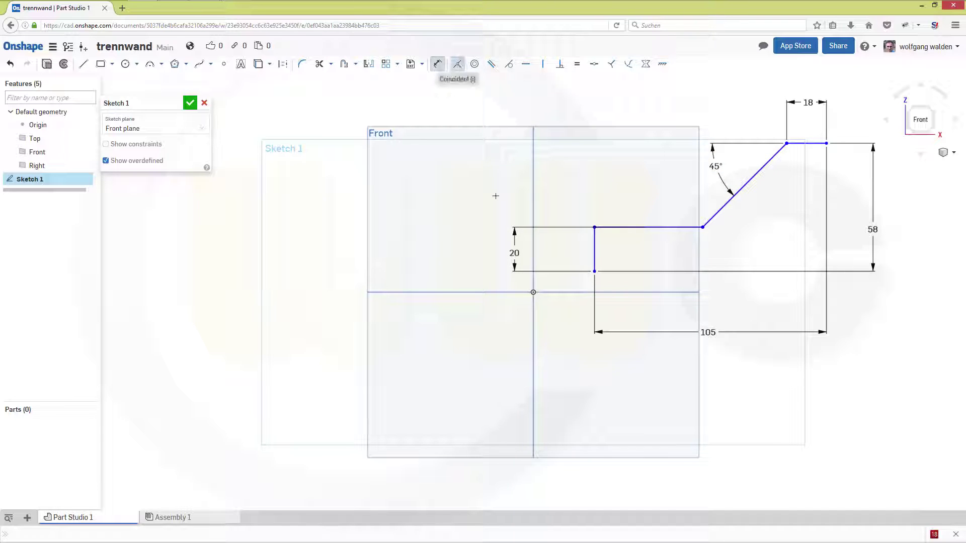
{"action": "left_click", "coordinate": [593, 271]}
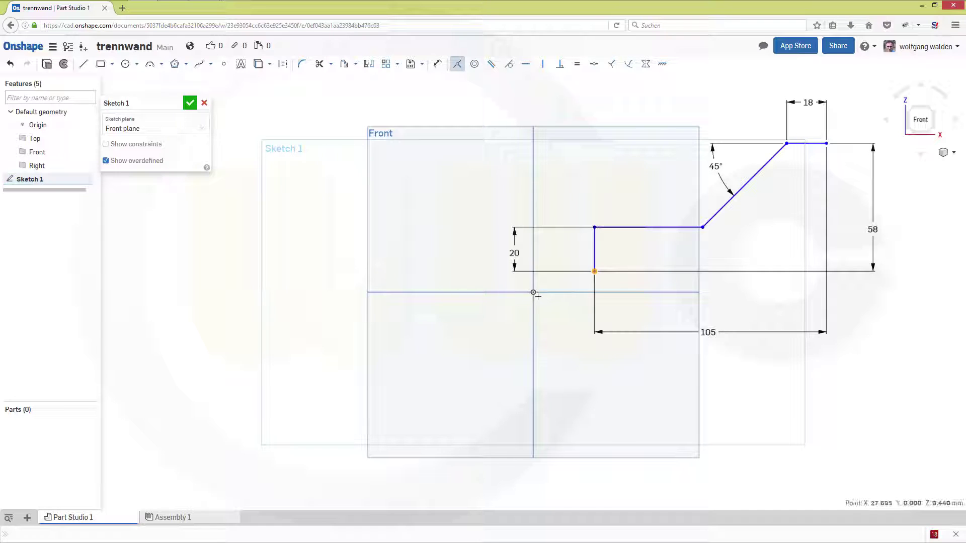
{"action": "left_click", "coordinate": [533, 292]}
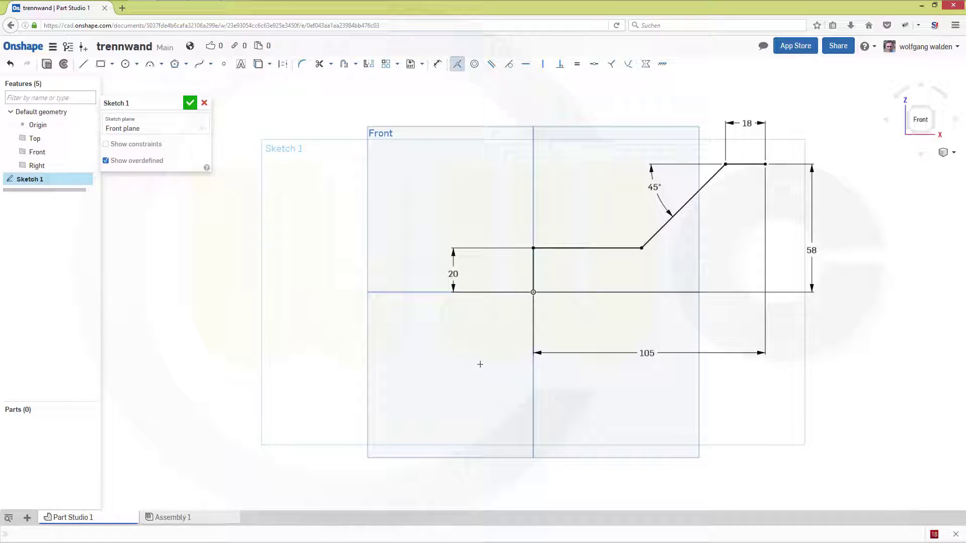
Close Sketch 1, then start a plane offset 27/2 mm from the Right plane and cancel it
{"action": "left_click", "coordinate": [190, 103]}
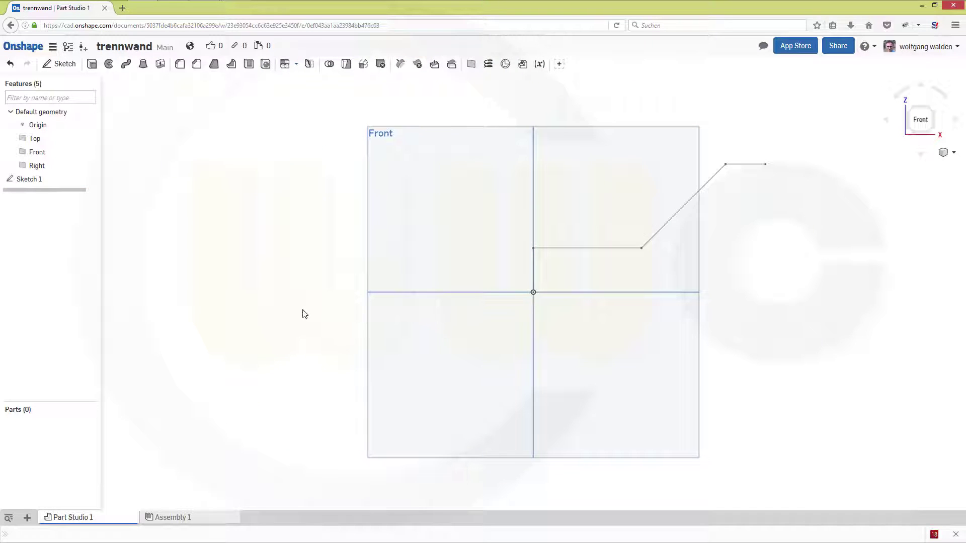
{"action": "mouse_move", "coordinate": [319, 319]}
{"action": "right_mouse_down"}
{"action": "mouse_move", "coordinate": [391, 328]}
{"action": "mouse_move", "coordinate": [317, 220]}
{"action": "right_mouse_up"}
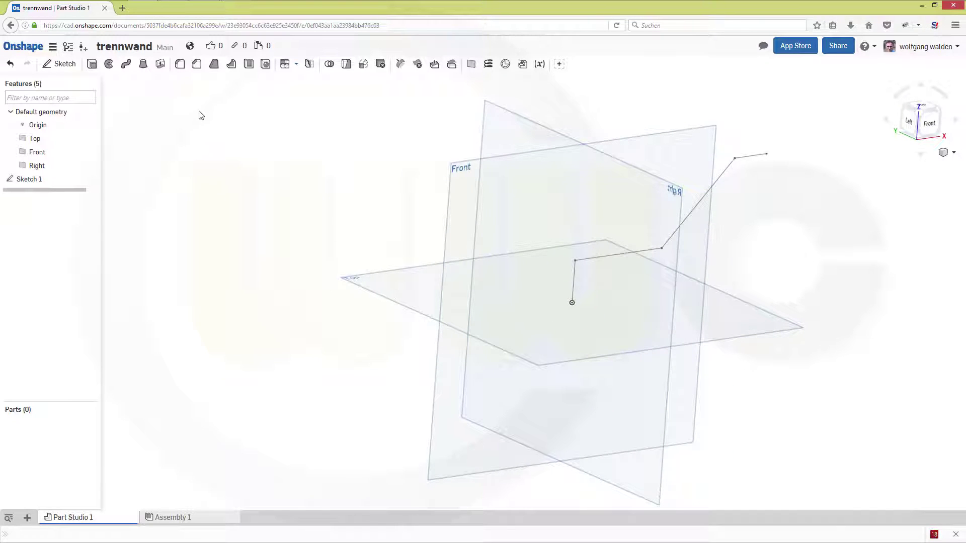
{"action": "left_click", "coordinate": [471, 64]}
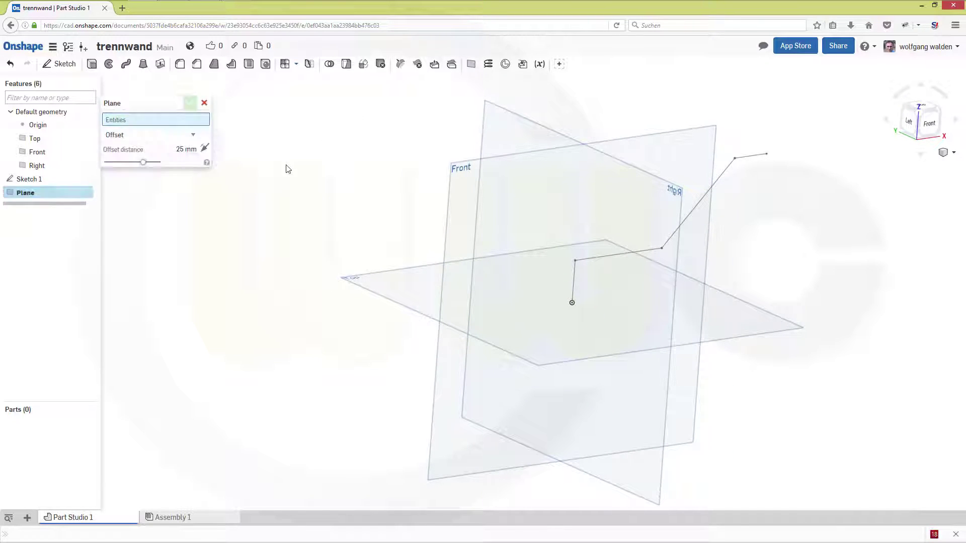
{"action": "left_click", "coordinate": [480, 167]}
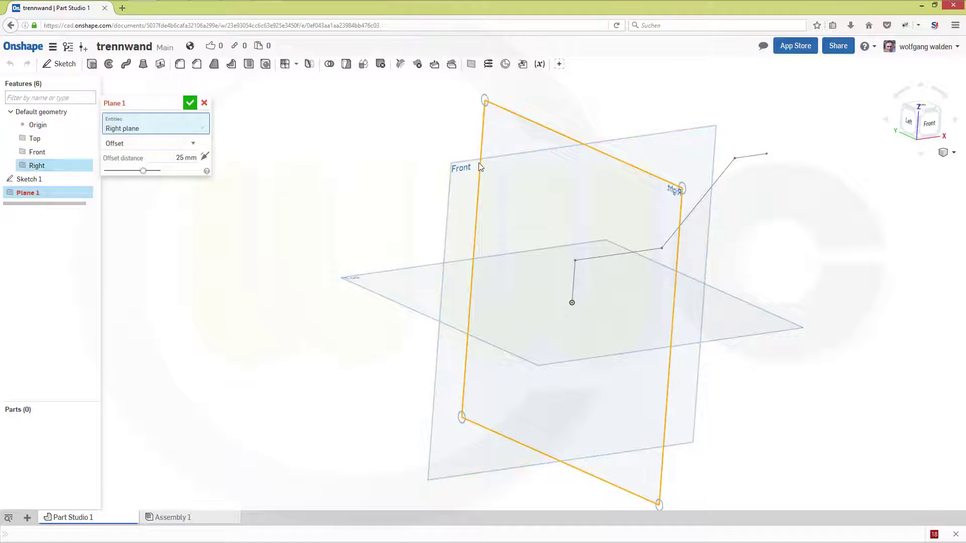
{"action": "left_click", "coordinate": [172, 158]}
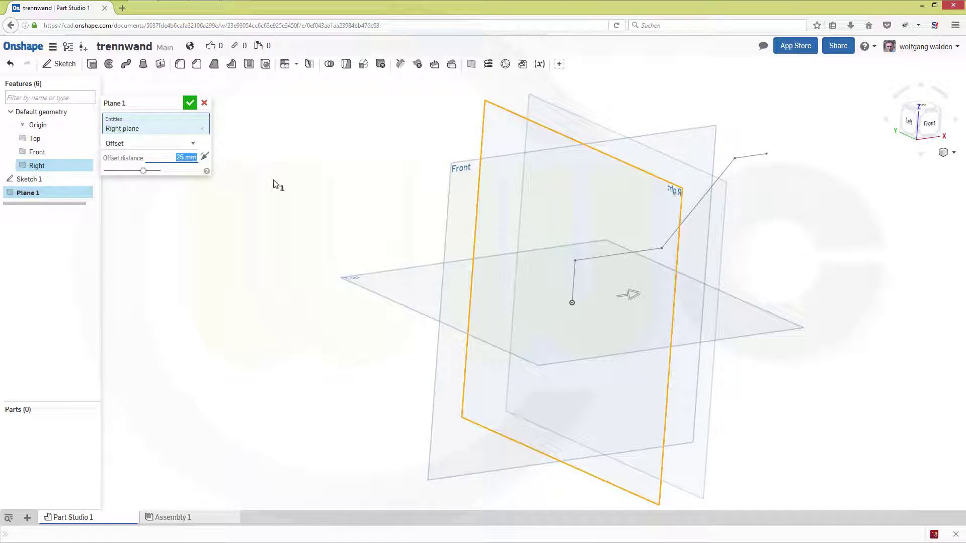
{"action": "type", "text": "27/2"}
{"action": "key", "text": "Return"}
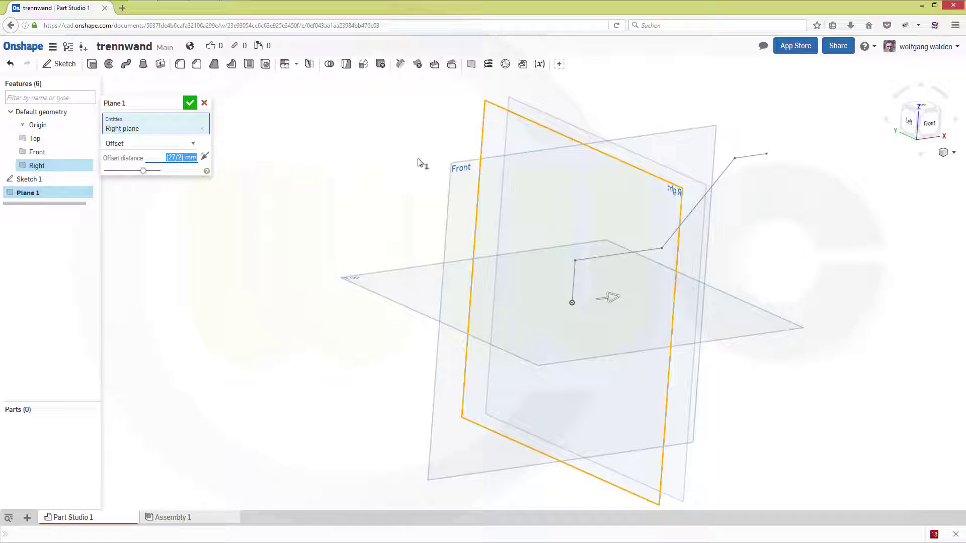
{"action": "left_click", "coordinate": [204, 103]}
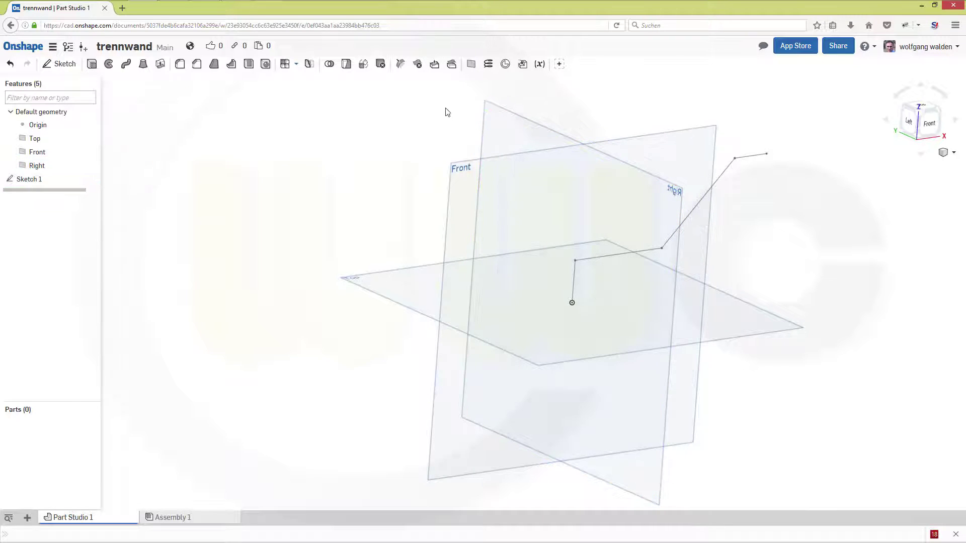
Create Plane 1 offset 27/2 mm from the Front plane, then copy Sketch 1
{"action": "left_click", "coordinate": [471, 67]}
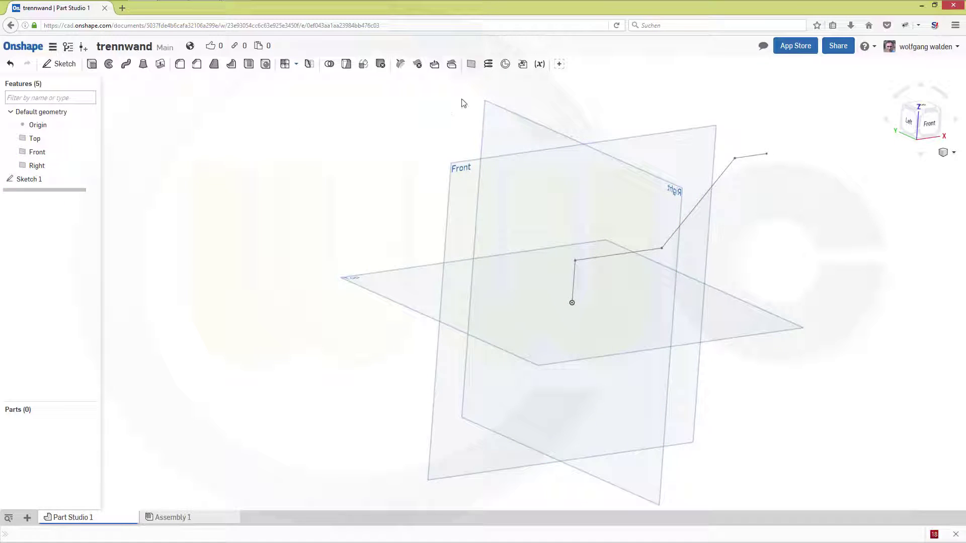
{"action": "left_click", "coordinate": [469, 168]}
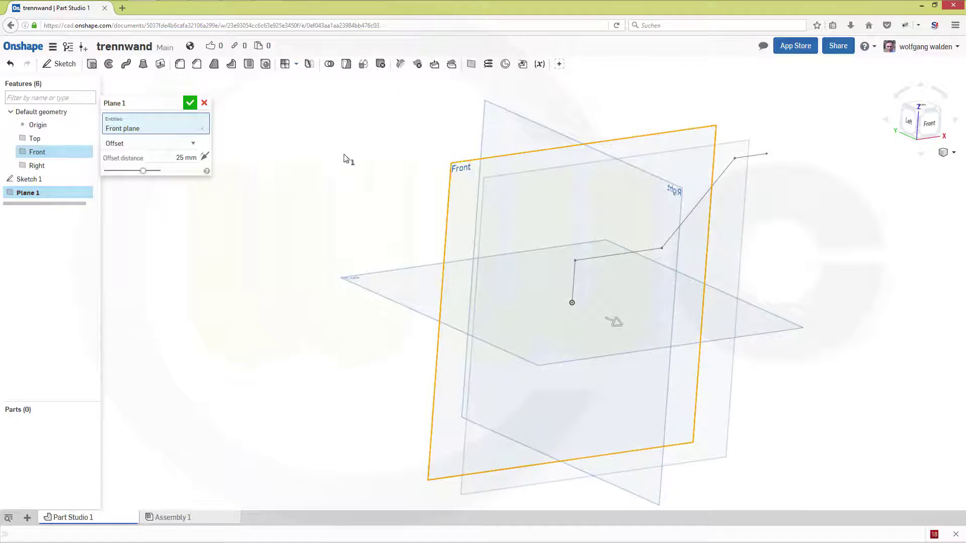
{"action": "left_click", "coordinate": [177, 156]}
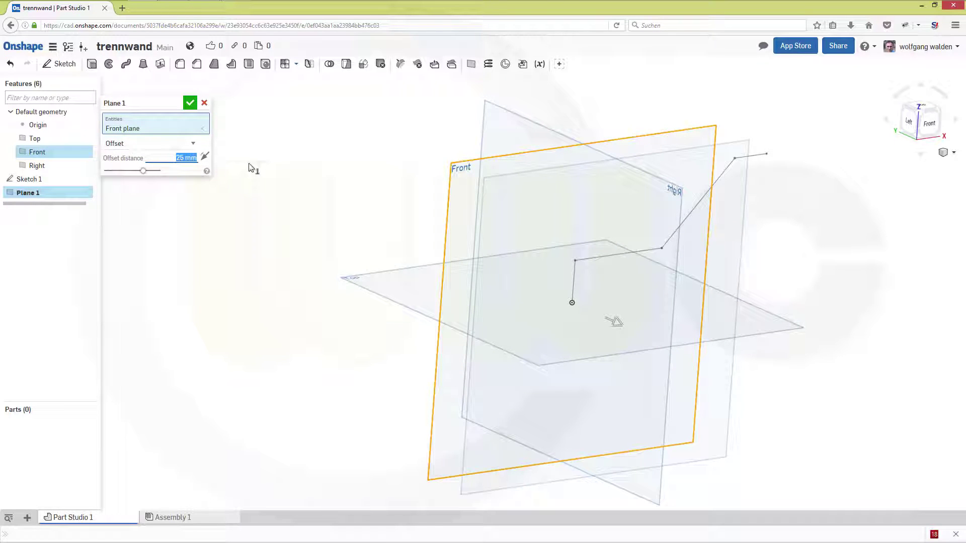
{"action": "type", "text": "27/2"}
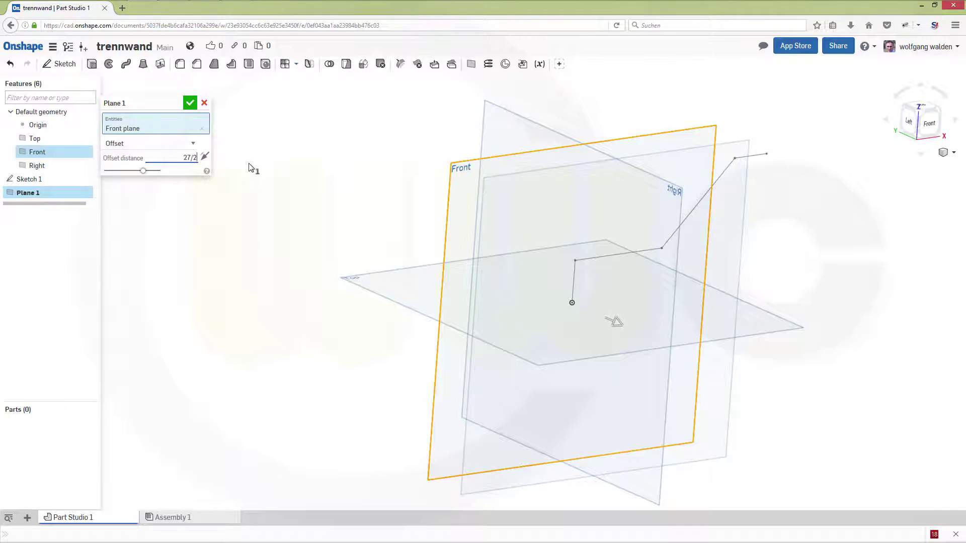
{"action": "key", "text": "Return"}
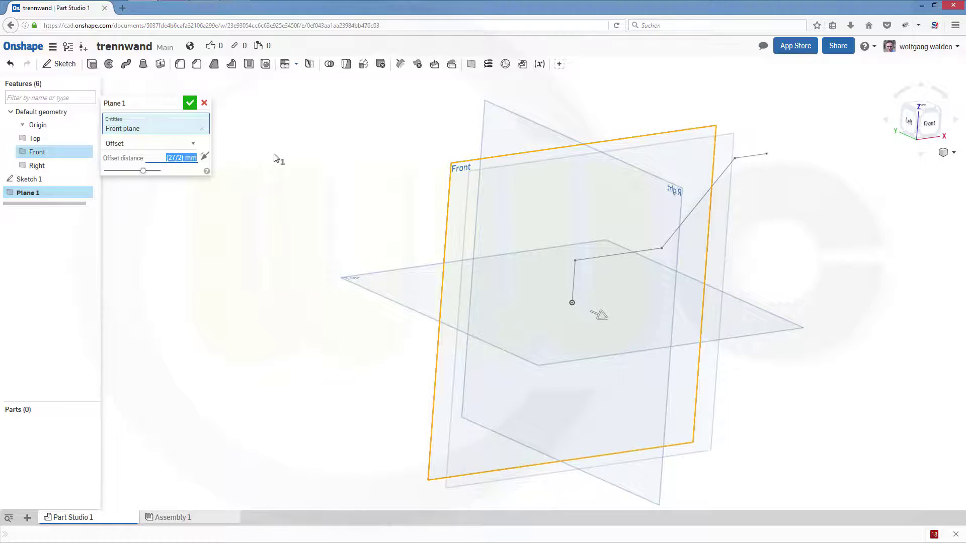
{"action": "left_click", "coordinate": [195, 103]}
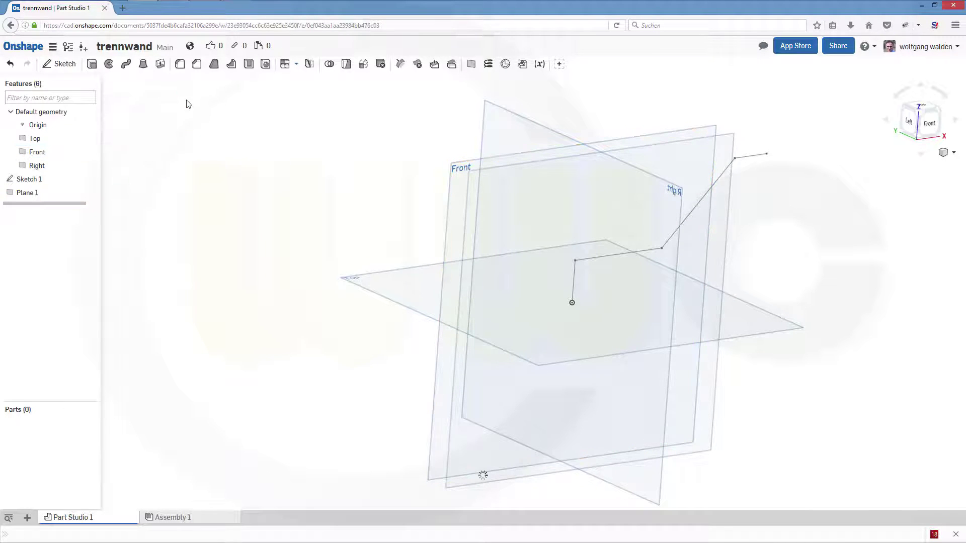
{"action": "right_click", "coordinate": [31, 184]}
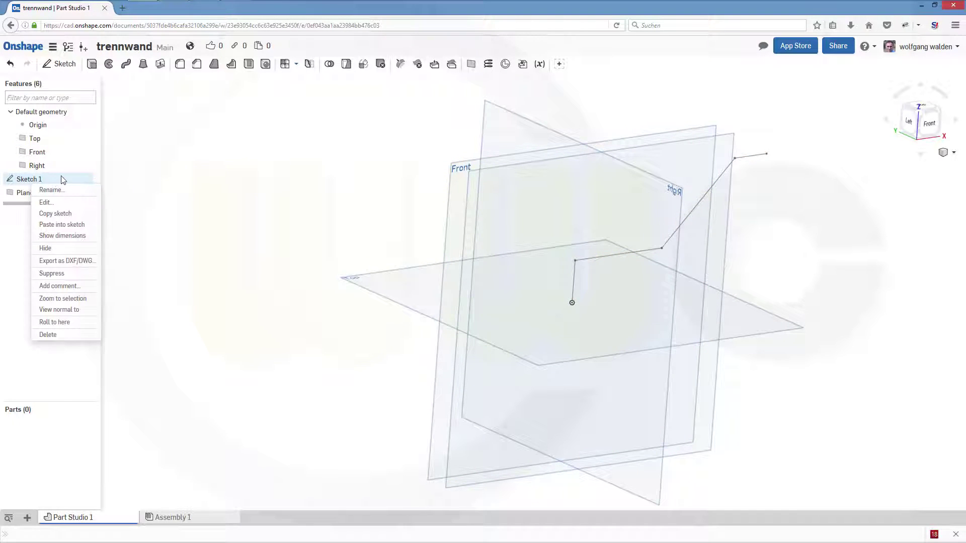
{"action": "left_click", "coordinate": [56, 214]}
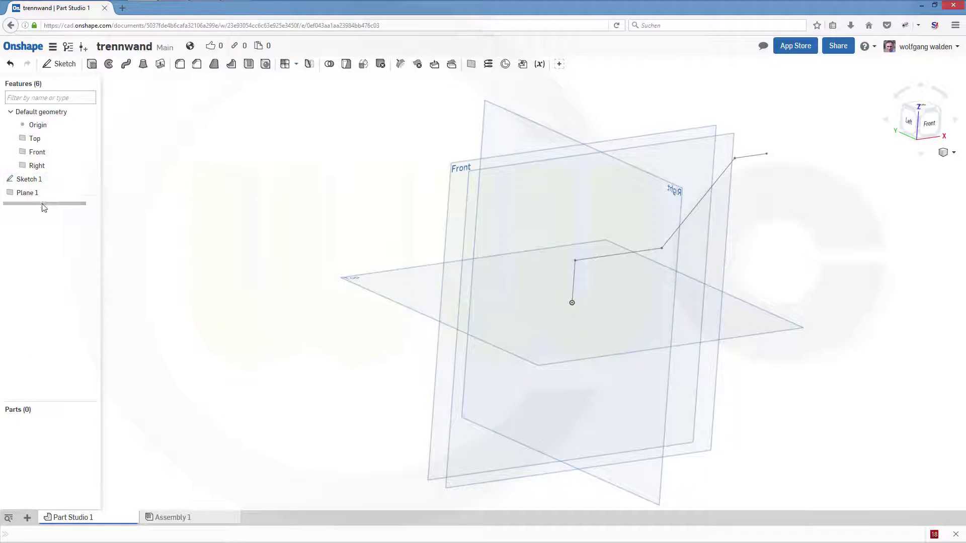
Paste Sketch 1 onto Plane 1 as Sketch 2, view it normal, and pick the origin for a coincident constraint
{"action": "right_click", "coordinate": [29, 196]}
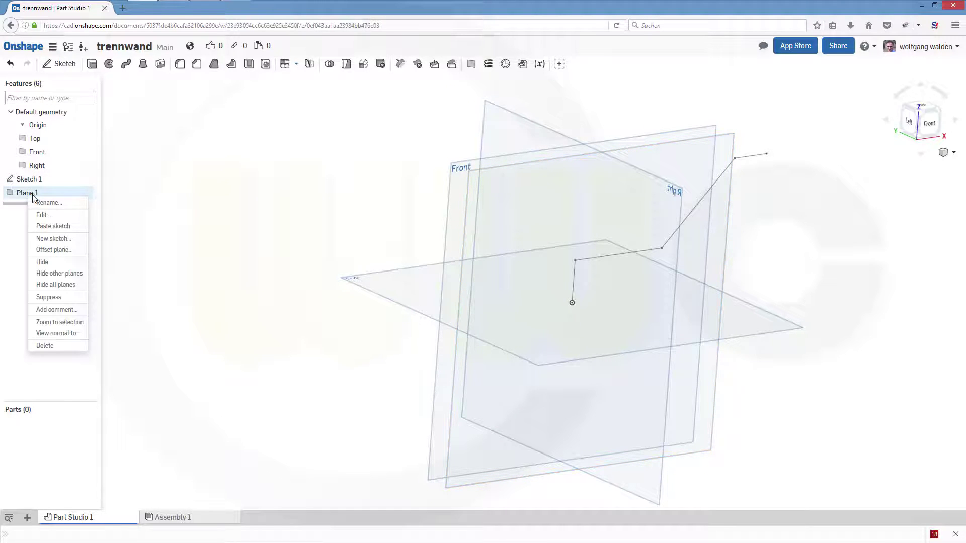
{"action": "left_click", "coordinate": [51, 227]}
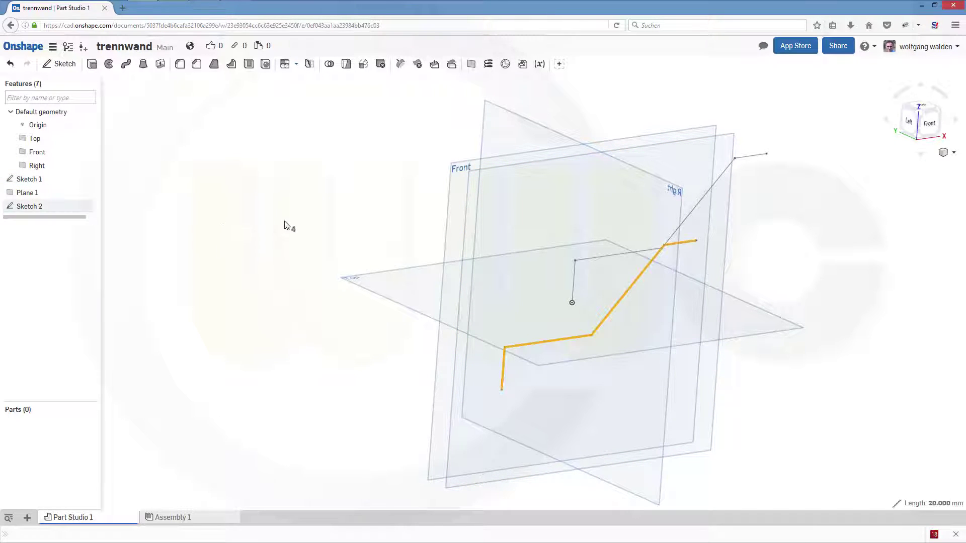
{"action": "left_click", "coordinate": [40, 206]}
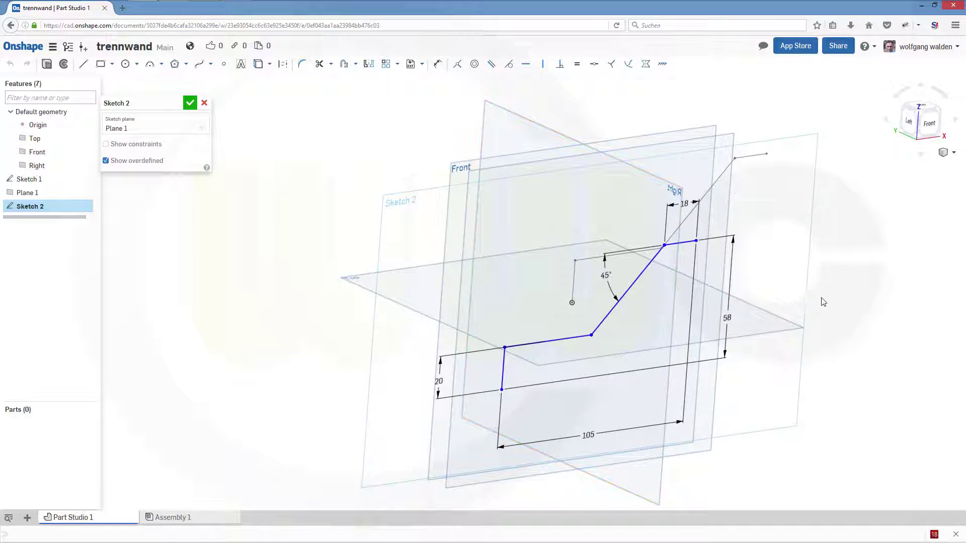
{"action": "key", "text": "n"}
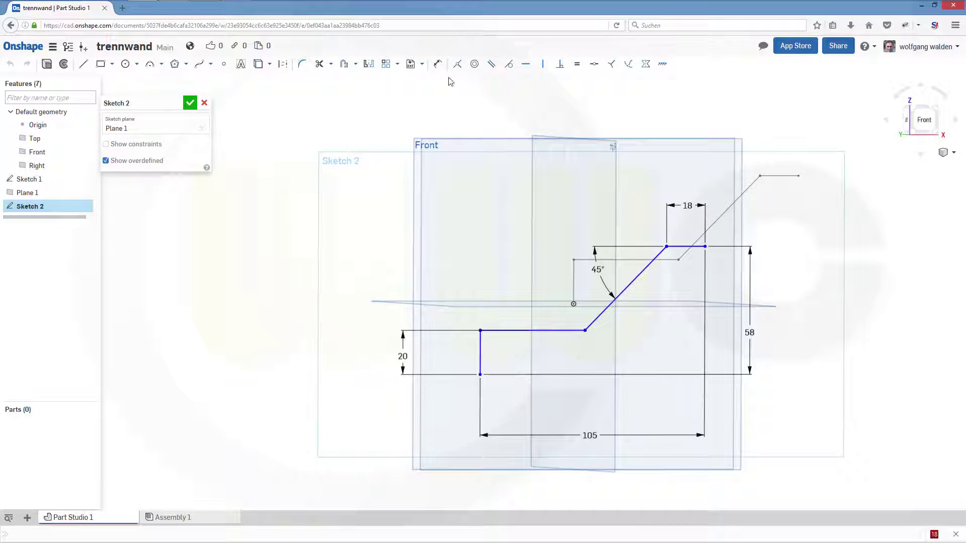
{"action": "left_click", "coordinate": [457, 64]}
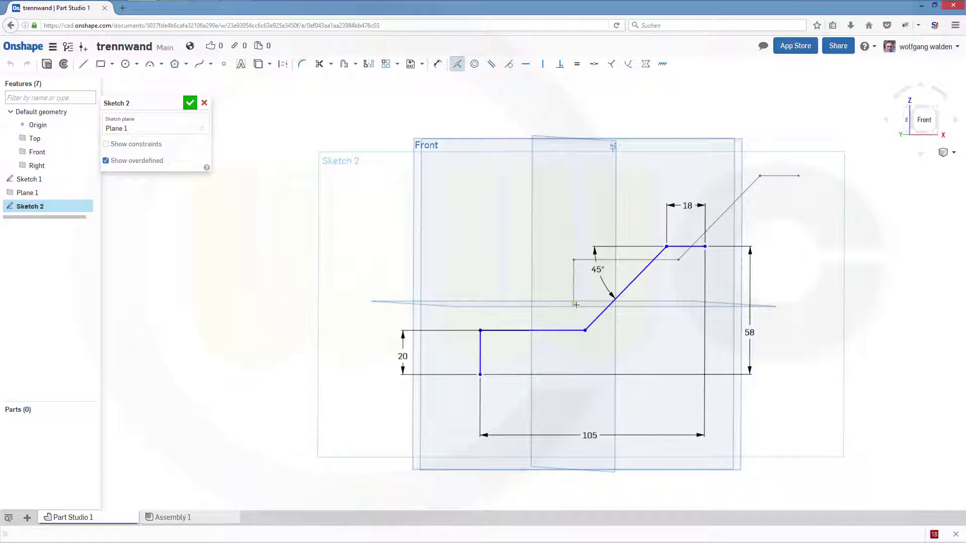
{"action": "left_click", "coordinate": [574, 303]}
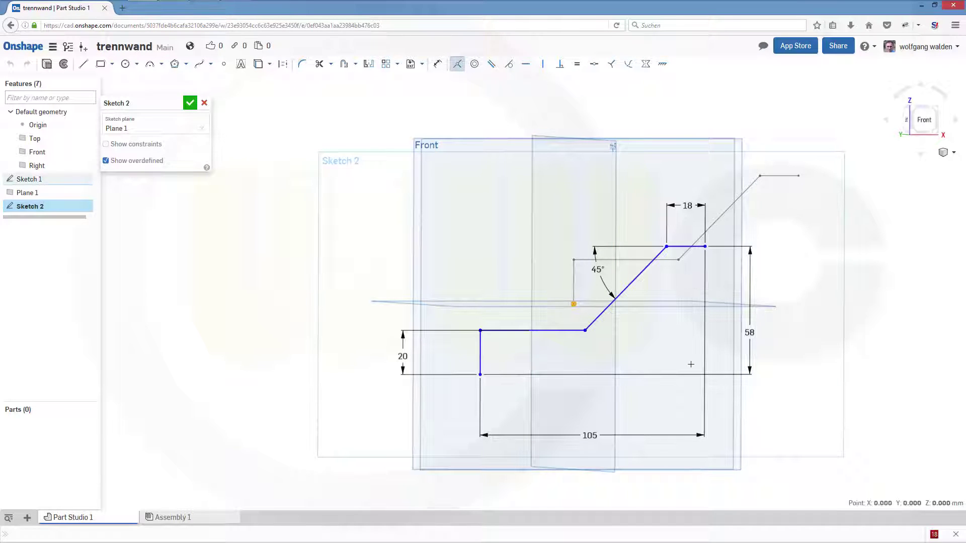
Pin the lower-left corner to the origin and change dimensions to 38 step height, 38 top width, 40° slope
{"action": "left_click", "coordinate": [479, 374]}
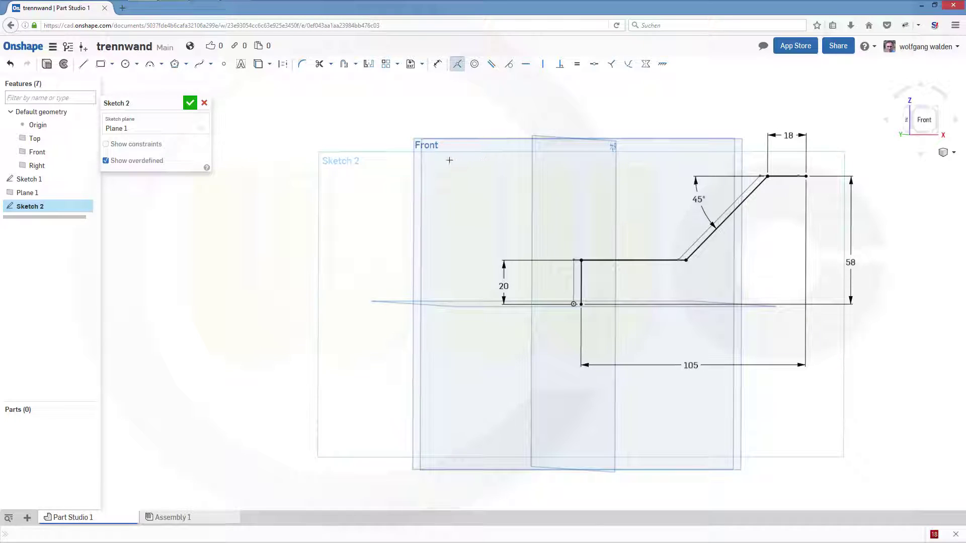
{"action": "double_click", "coordinate": [506, 286]}
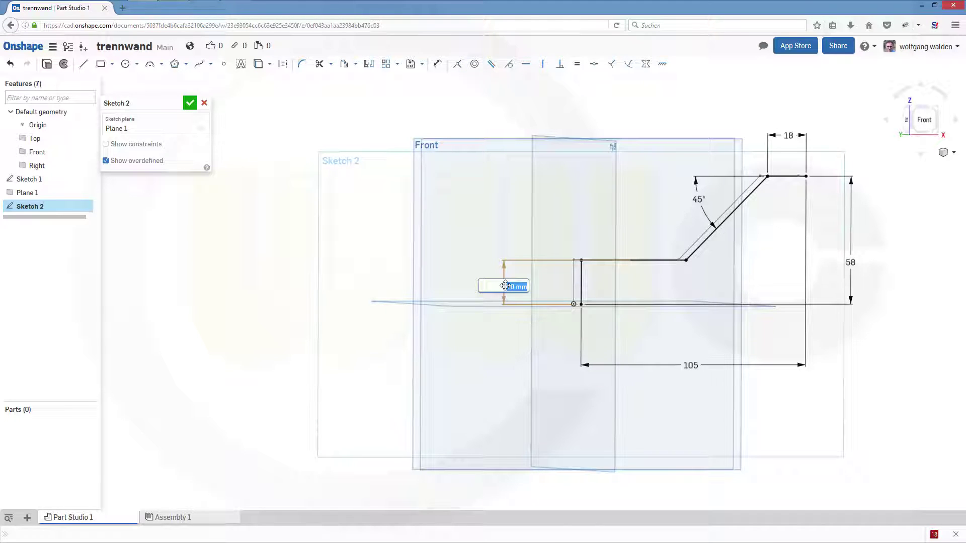
{"action": "type", "text": "38"}
{"action": "key", "text": "Return"}
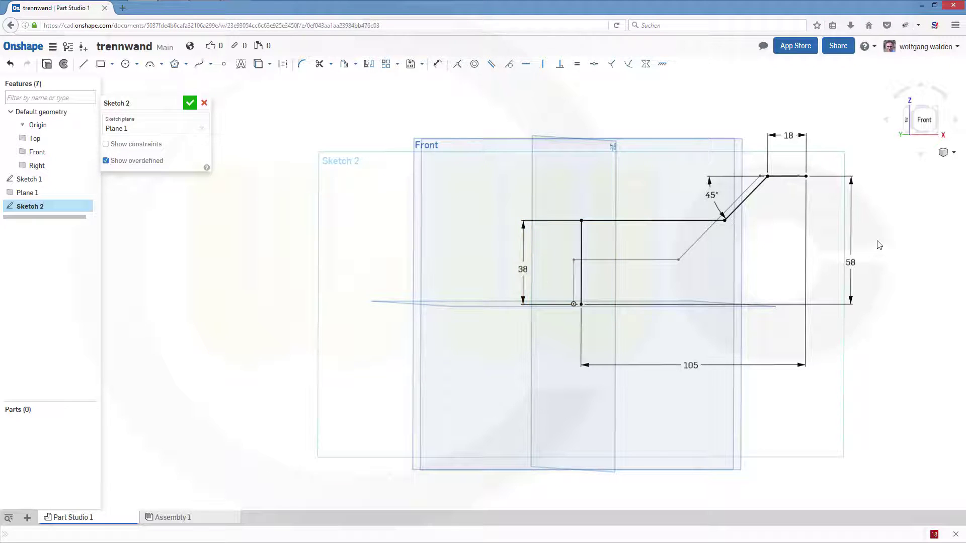
{"action": "double_click", "coordinate": [786, 134]}
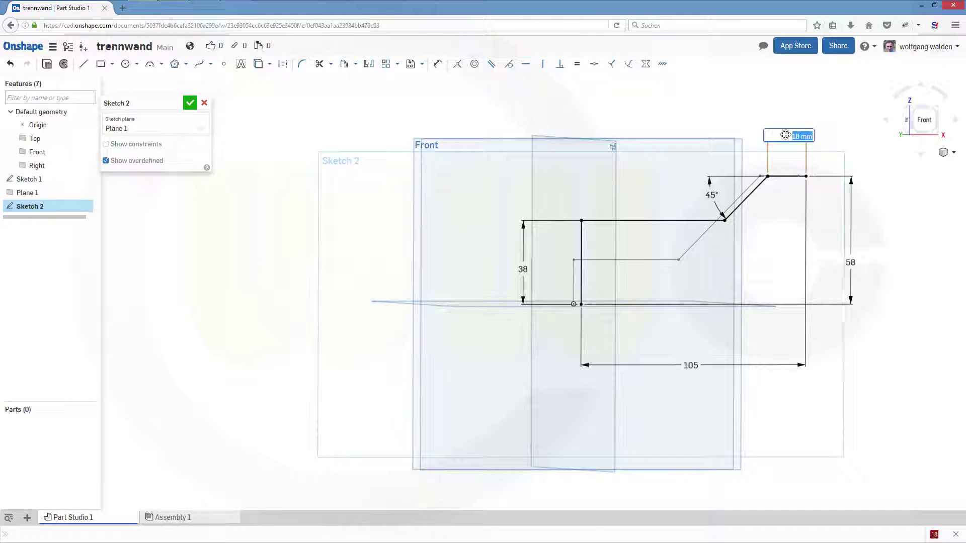
{"action": "type", "text": "38"}
{"action": "key", "text": "Return"}
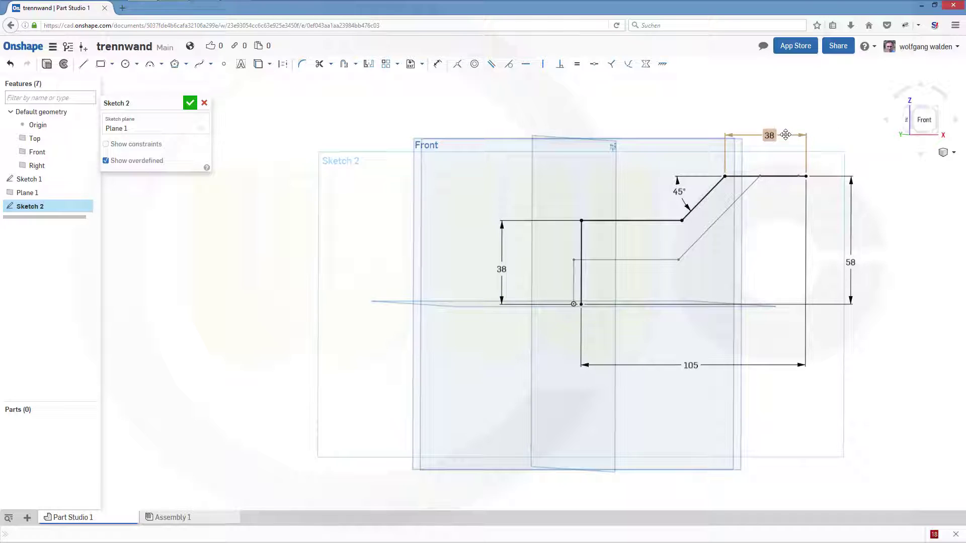
{"action": "double_click", "coordinate": [677, 194]}
{"action": "type", "text": "4"}
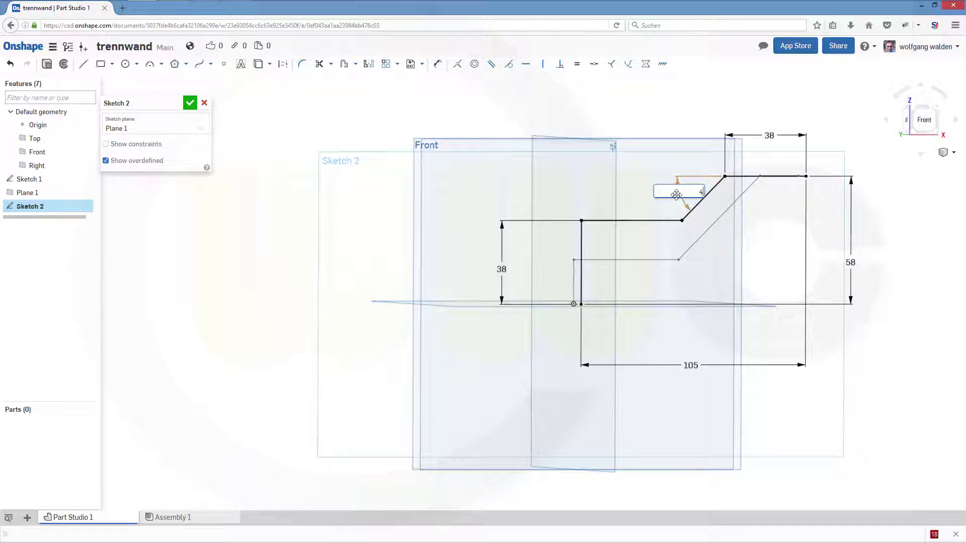
{"action": "type", "text": "0"}
{"action": "key", "text": "Return"}
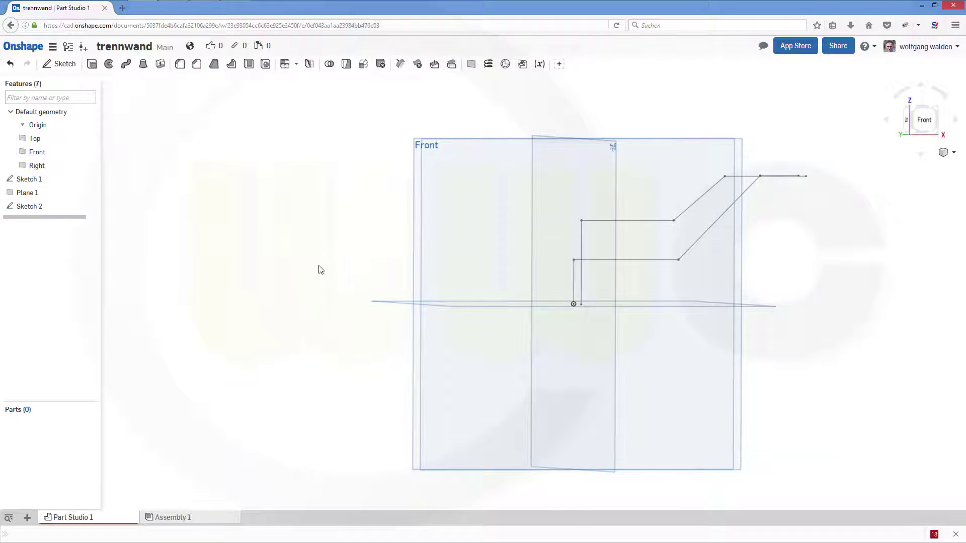
Surface-extrude Sketch 1 with end type Up to face, ending at Plane 1
{"action": "mouse_move", "coordinate": [328, 271]}
{"action": "right_mouse_down"}
{"action": "mouse_move", "coordinate": [349, 260]}
{"action": "mouse_move", "coordinate": [429, 274]}
{"action": "mouse_move", "coordinate": [410, 279]}
{"action": "right_mouse_up"}
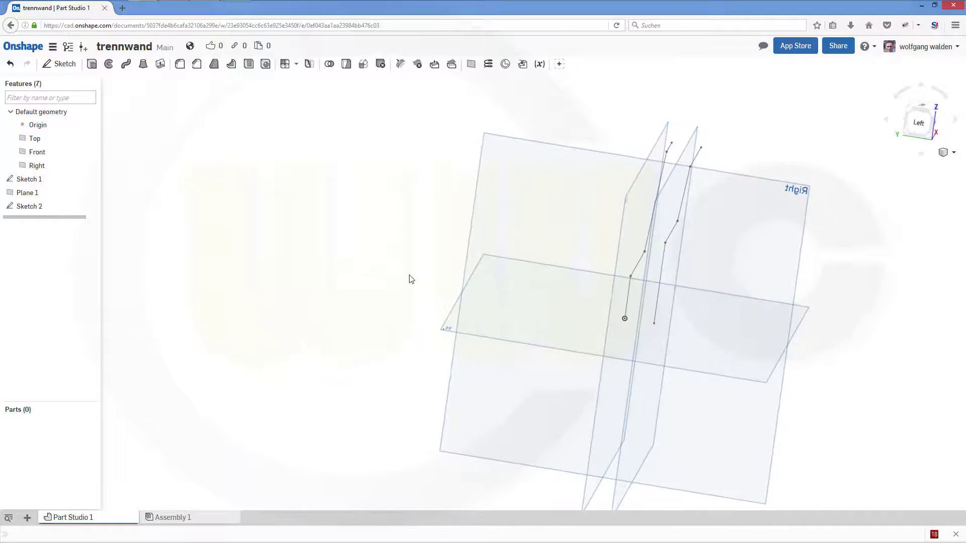
{"action": "left_click", "coordinate": [92, 65]}
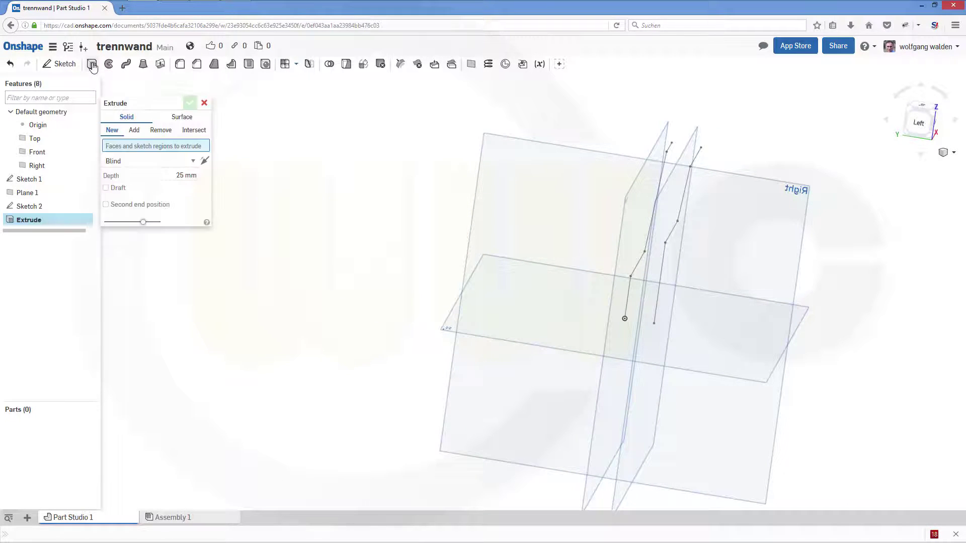
{"action": "left_click", "coordinate": [192, 119]}
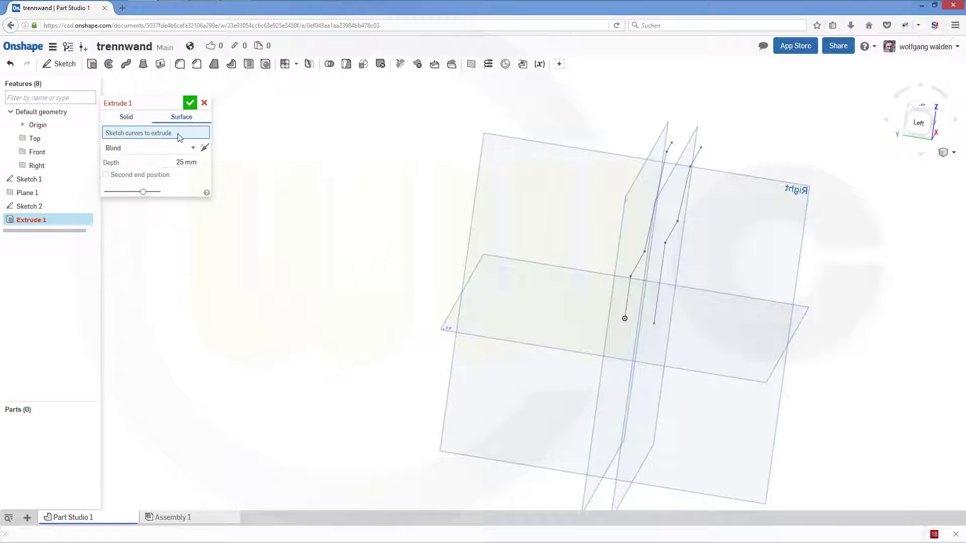
{"action": "left_click", "coordinate": [28, 182]}
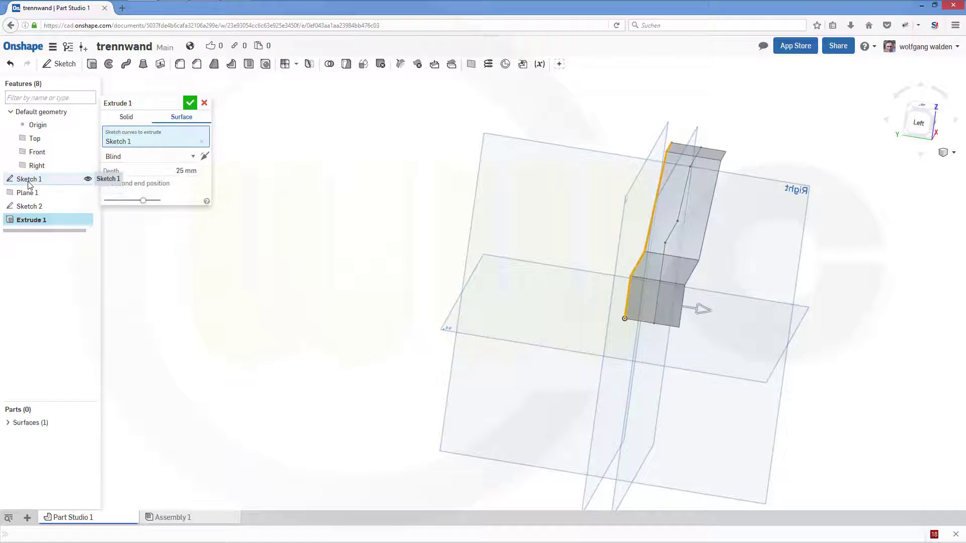
{"action": "left_click", "coordinate": [193, 157]}
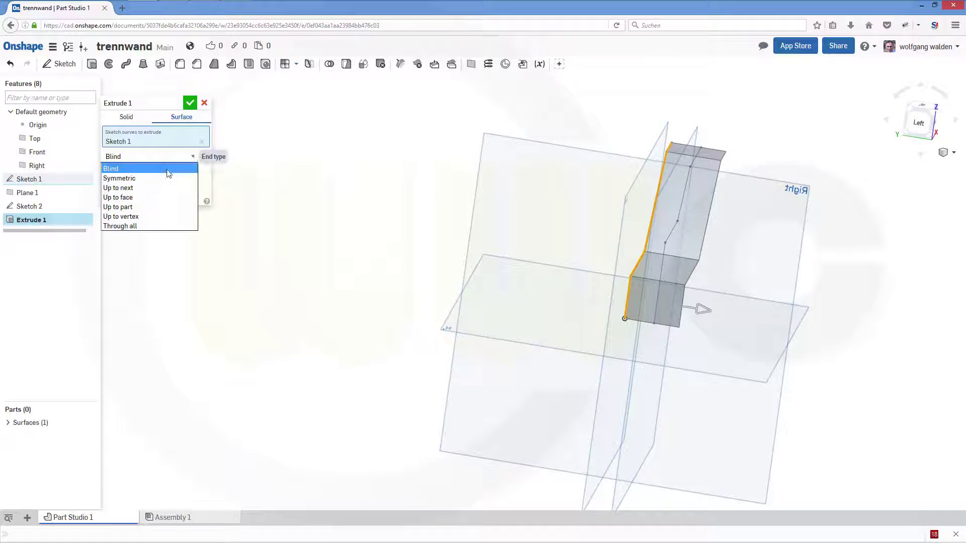
{"action": "left_click", "coordinate": [144, 198]}
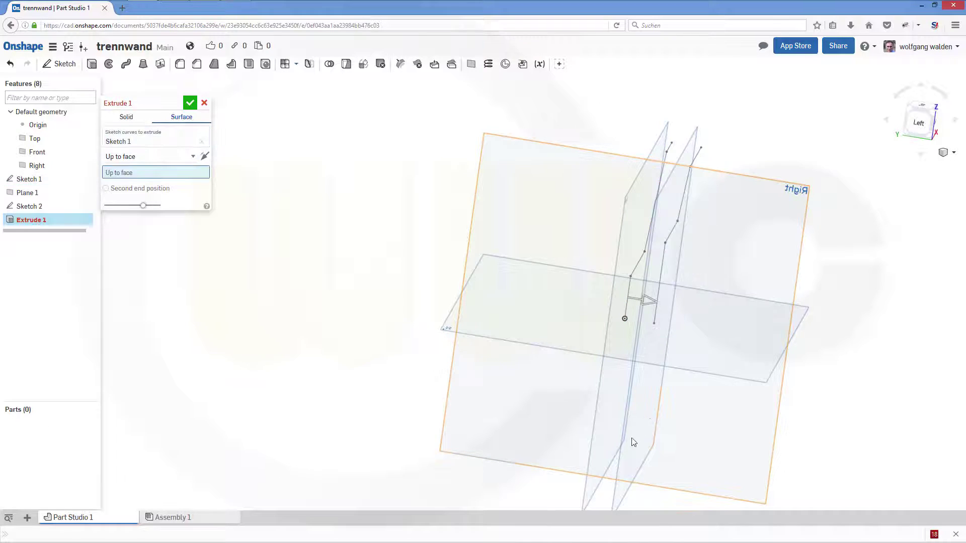
{"action": "left_click", "coordinate": [623, 455]}
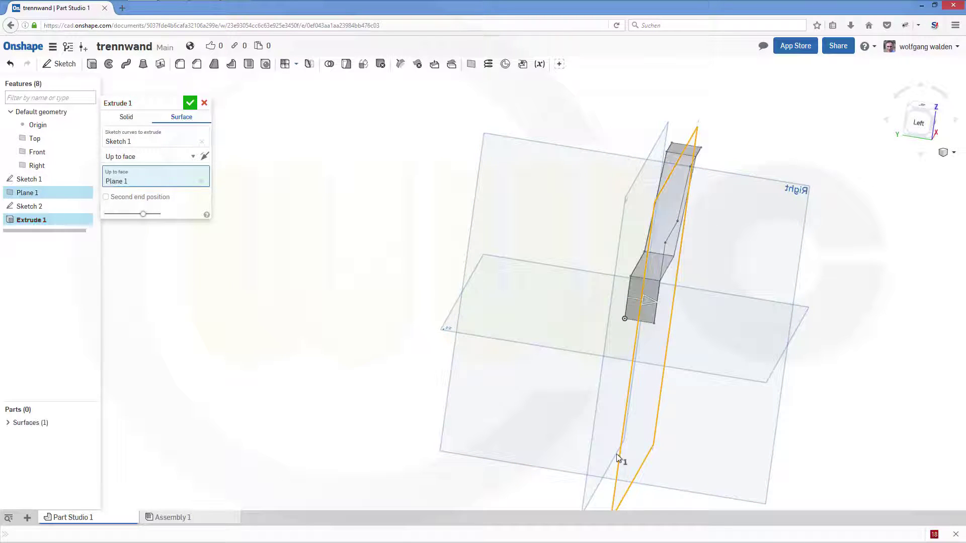
{"action": "left_click", "coordinate": [191, 105]}
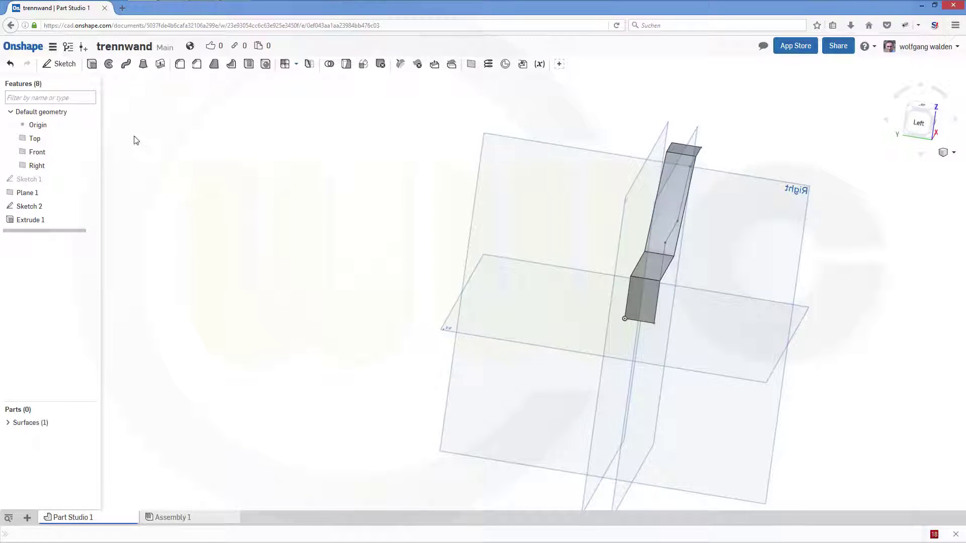
Surface-extrude Sketch 2 blind to a depth of (65-27)/2, i.e. 19 mm
{"action": "left_click", "coordinate": [91, 64]}
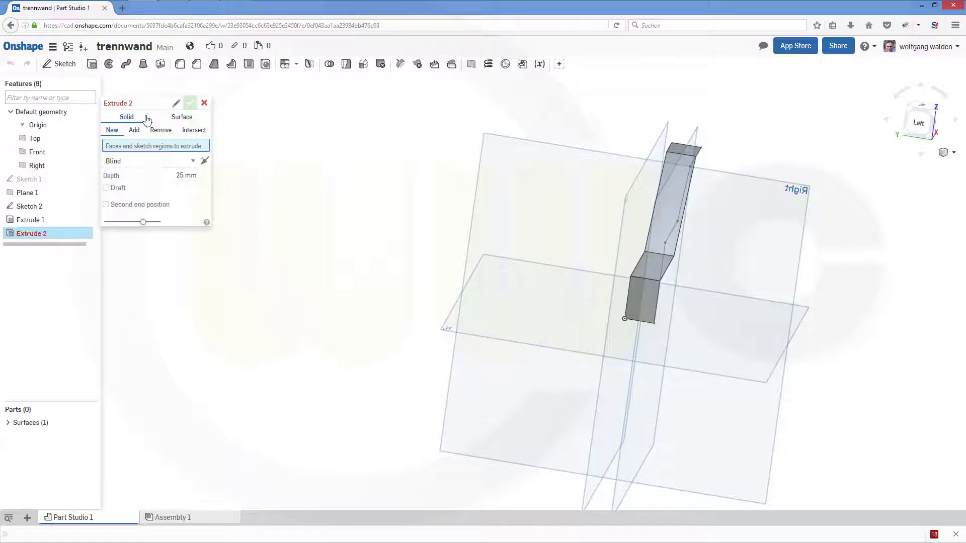
{"action": "left_click", "coordinate": [180, 118]}
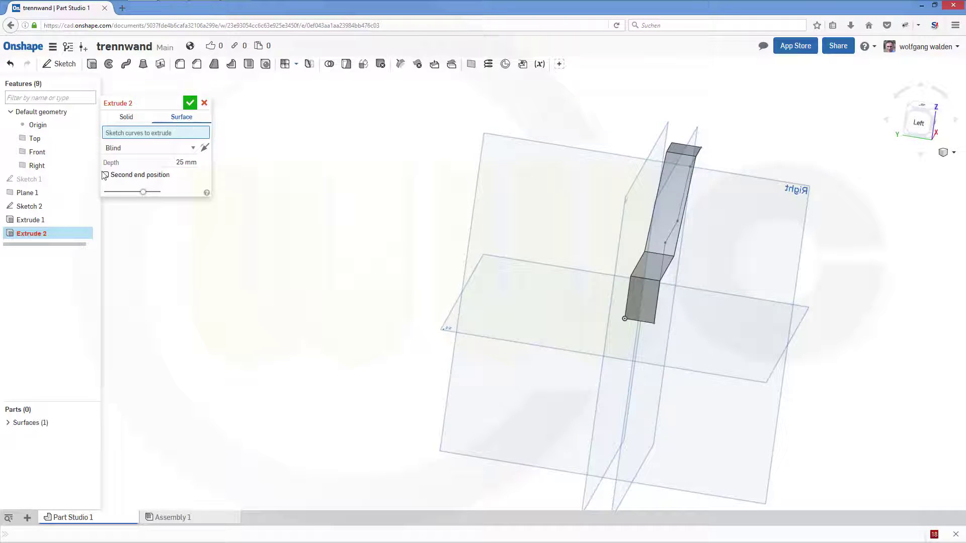
{"action": "mouse_move", "coordinate": [89, 184]}
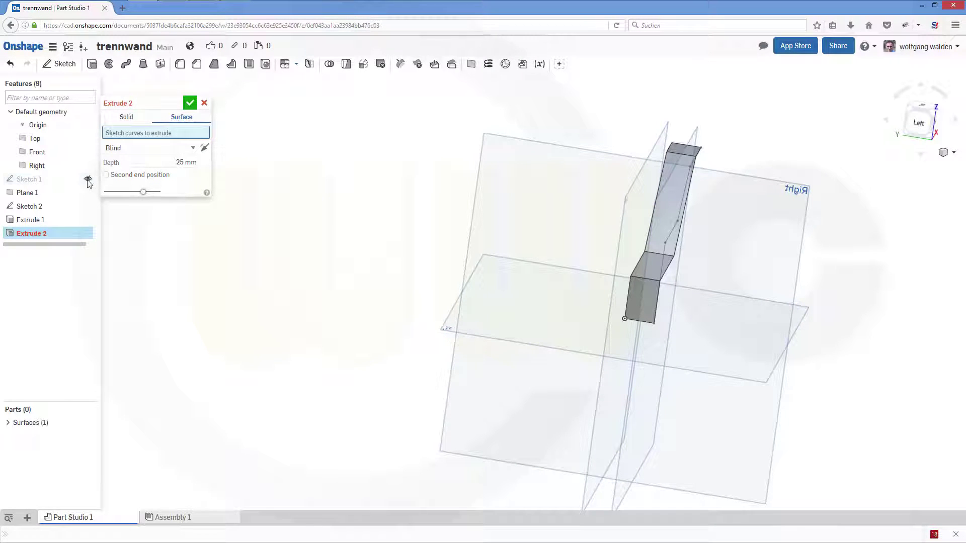
{"action": "left_click", "coordinate": [39, 207]}
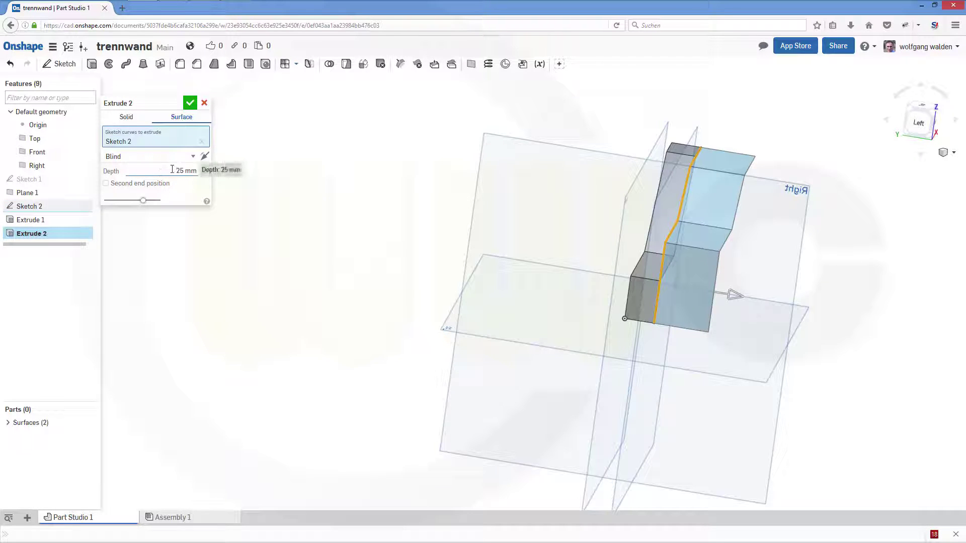
{"action": "left_click", "coordinate": [185, 171]}
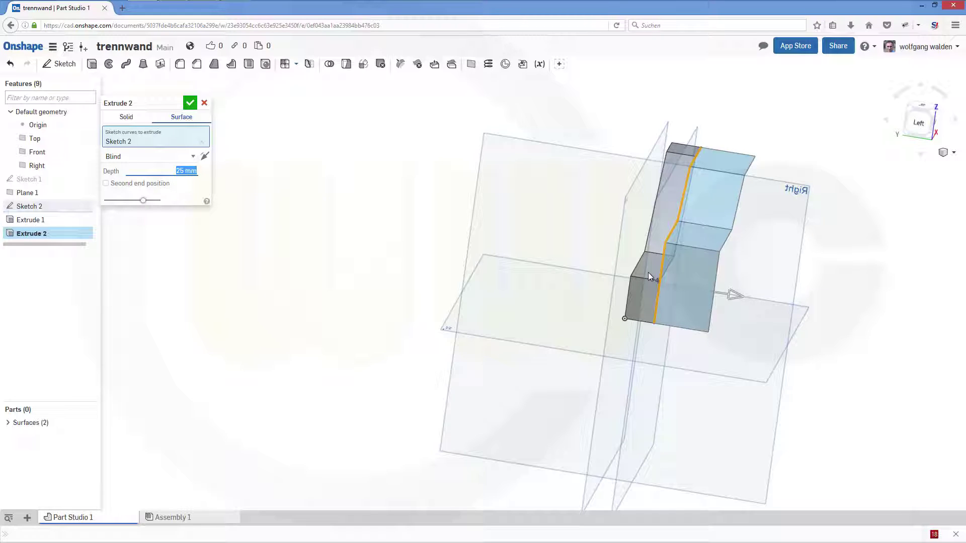
{"action": "type", "text": "(65"}
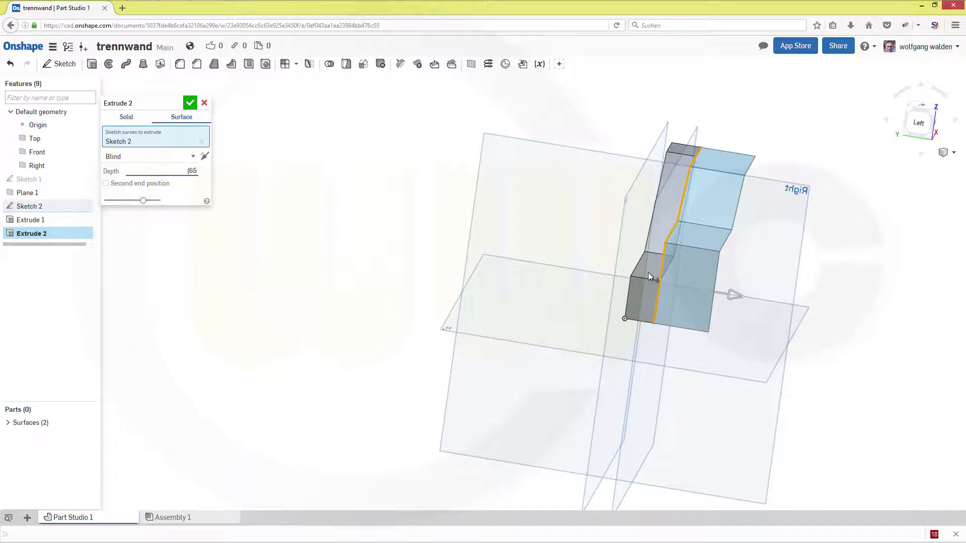
{"action": "type", "text": "-27)/2"}
{"action": "key", "text": "Return"}
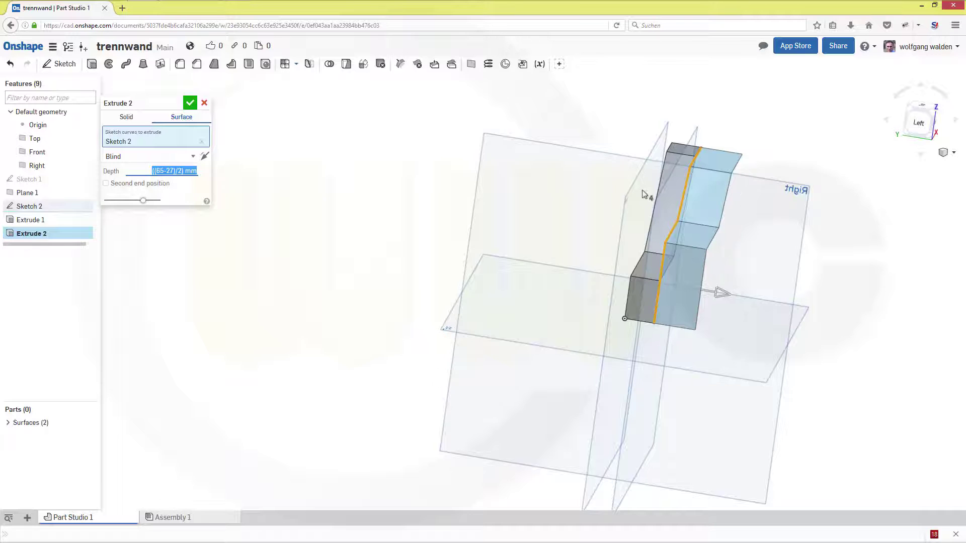
{"action": "left_click", "coordinate": [189, 103]}
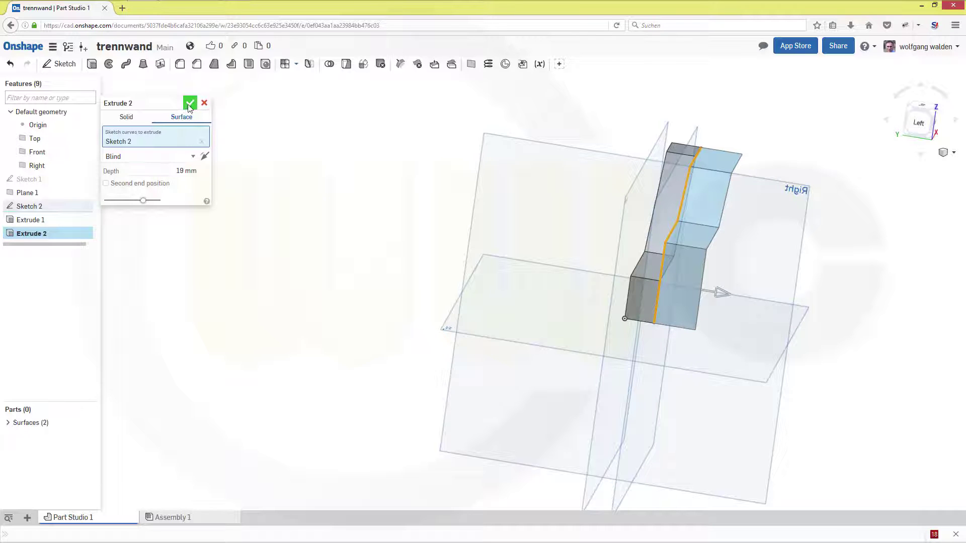
{"action": "right_click_drag", "start_coordinate": [412, 228], "coordinate": [460, 246]}
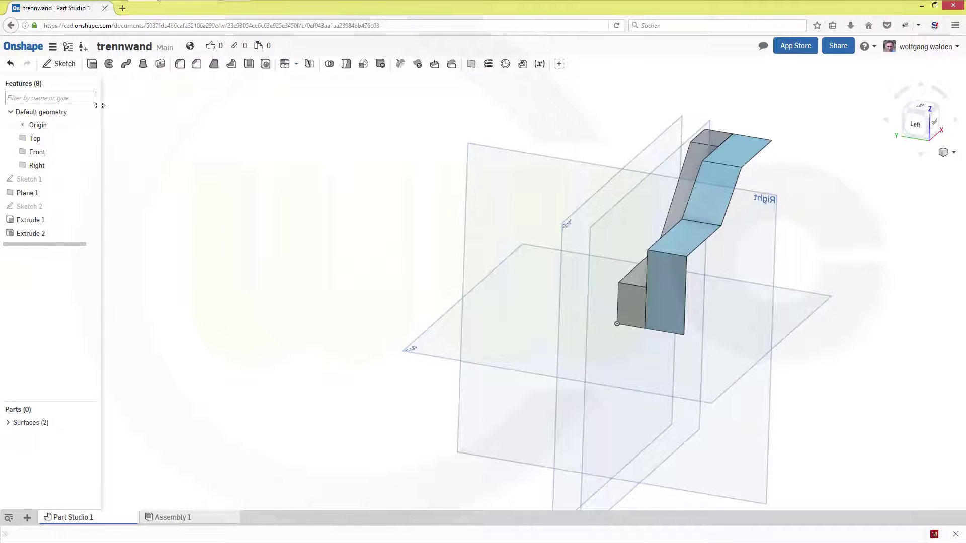
Start Sketch 3 on the Top plane and view it normal to the sketch plane
{"action": "left_click", "coordinate": [61, 64]}
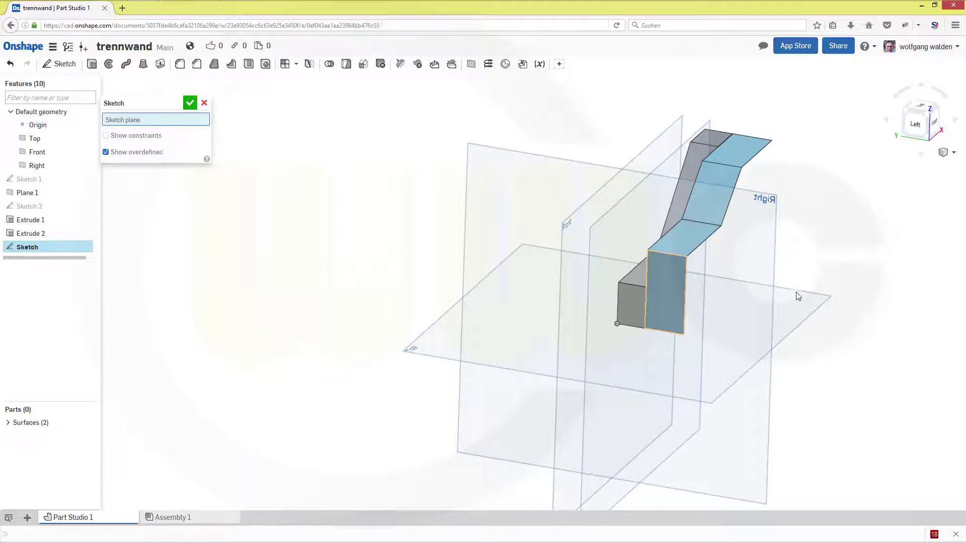
{"action": "left_click", "coordinate": [809, 325]}
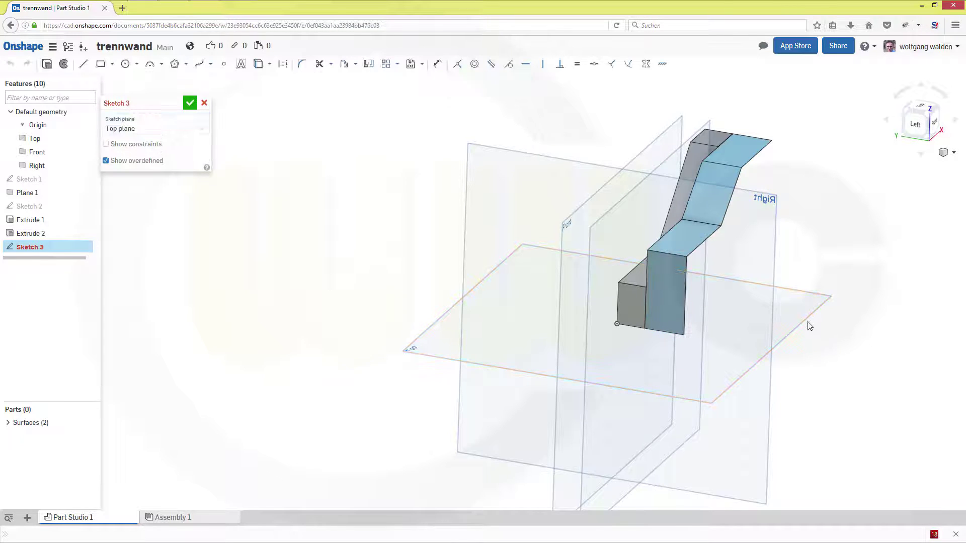
{"action": "right_click", "coordinate": [321, 187]}
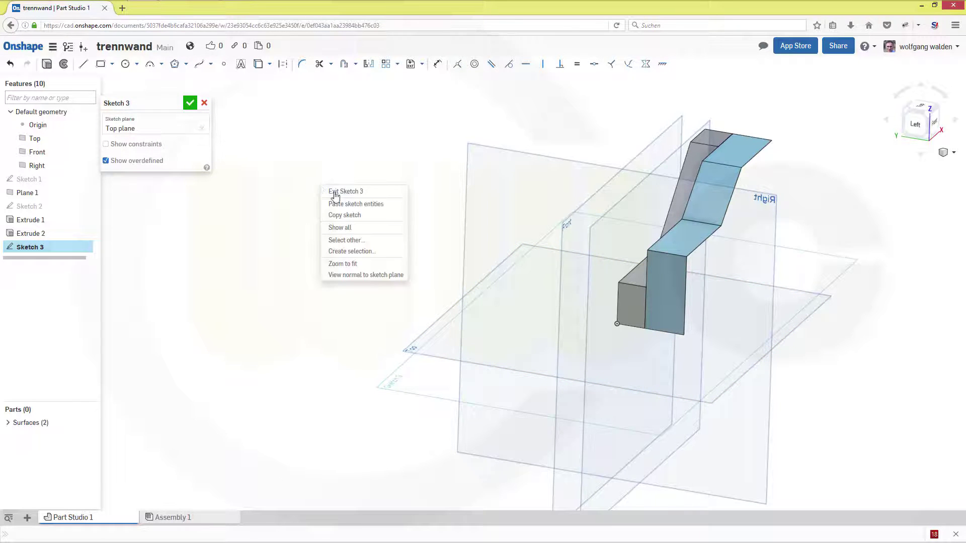
{"action": "left_click", "coordinate": [369, 274]}
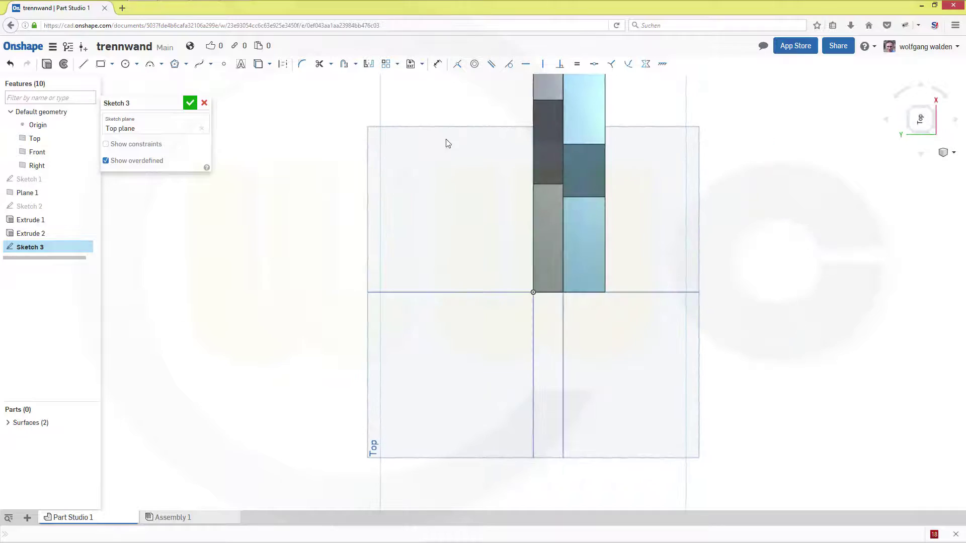
Draw a single line and constrain it onto the tray's vertical edge
{"action": "left_click", "coordinate": [84, 64]}
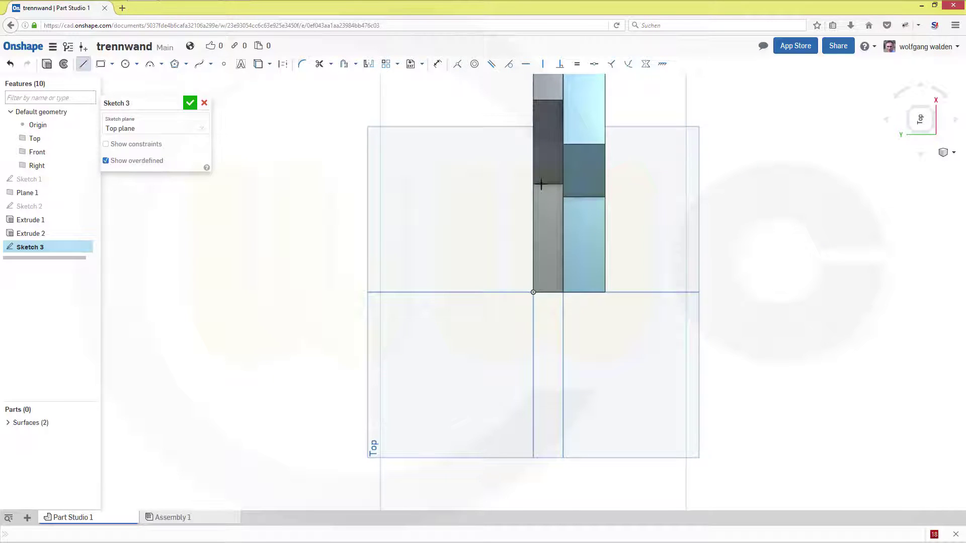
{"action": "left_click", "coordinate": [701, 104]}
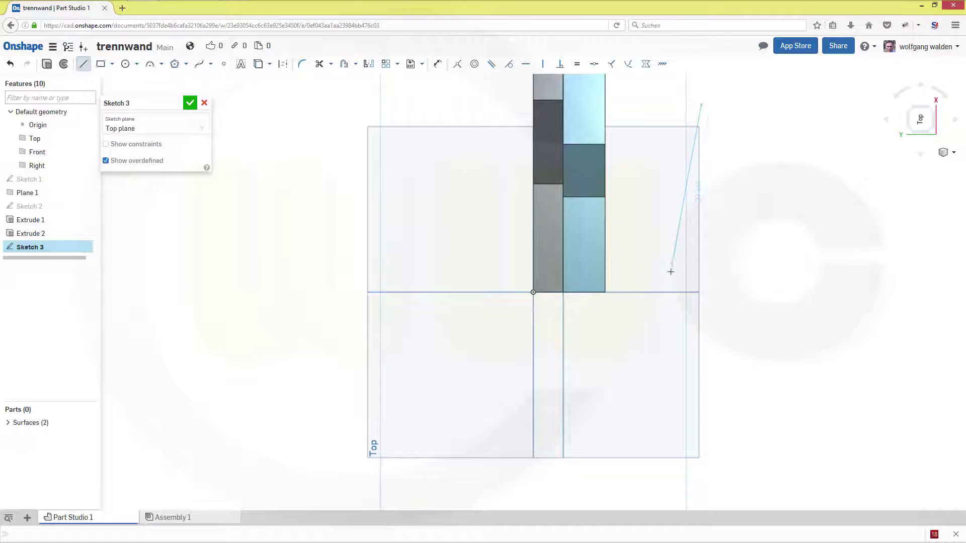
{"action": "left_click", "coordinate": [655, 328]}
{"action": "key", "text": "Escape"}
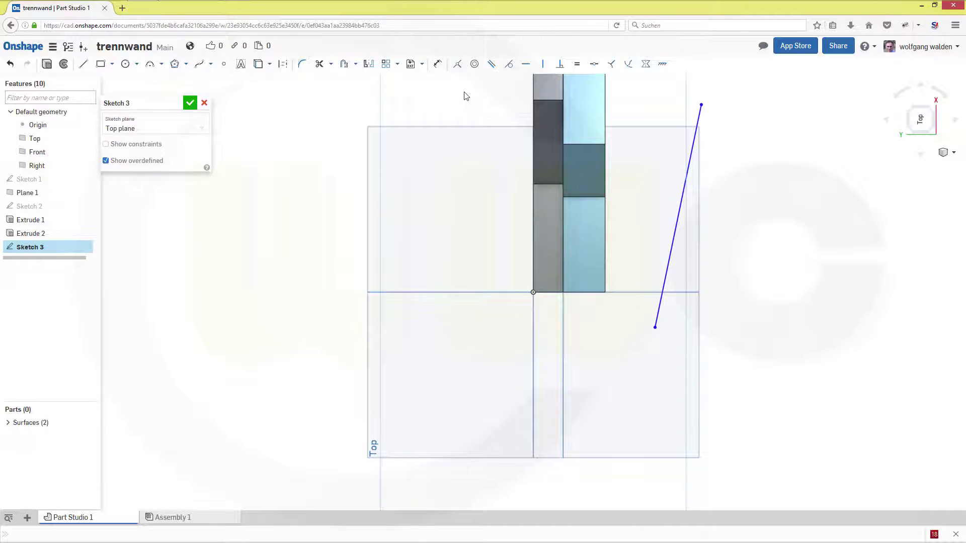
{"action": "left_click", "coordinate": [457, 63]}
{"action": "left_click", "coordinate": [678, 210]}
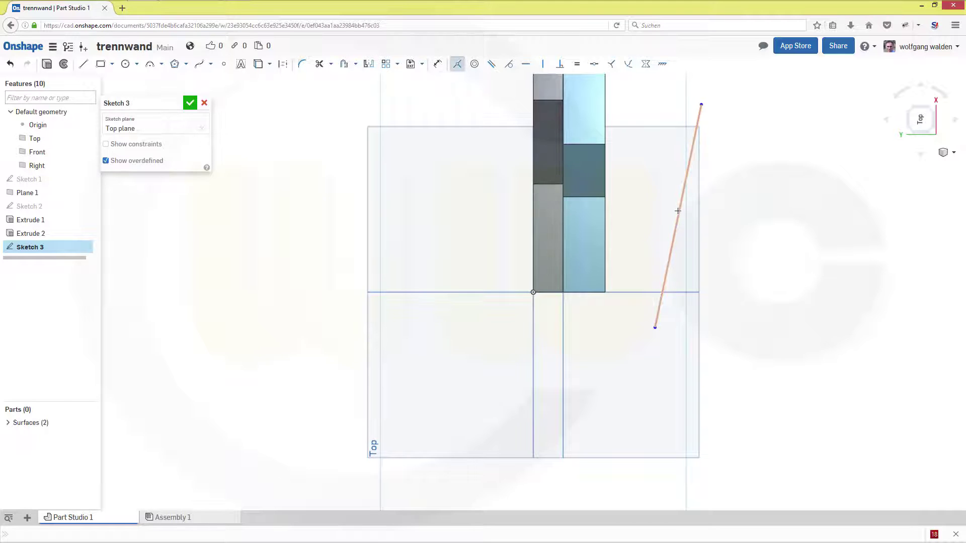
{"action": "left_click", "coordinate": [564, 329]}
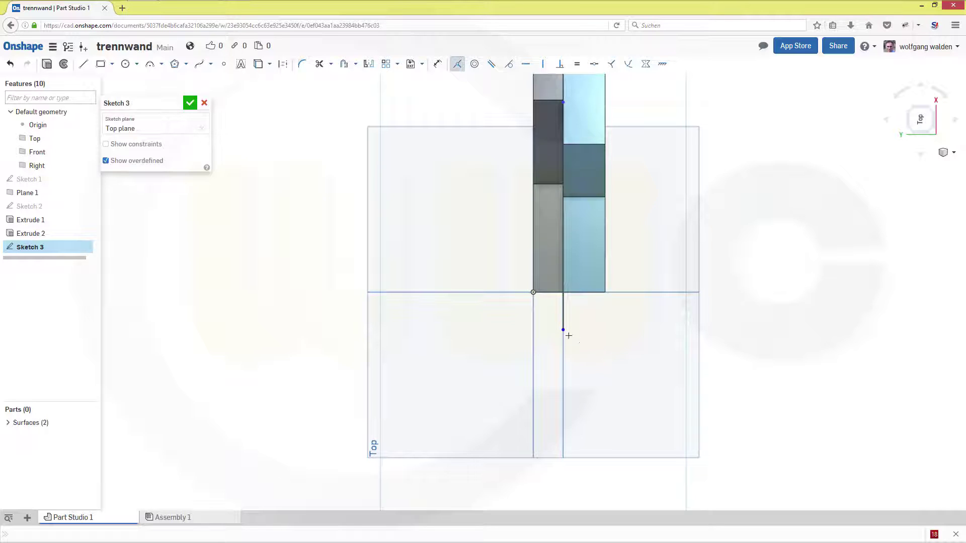
{"action": "left_click", "coordinate": [634, 292]}
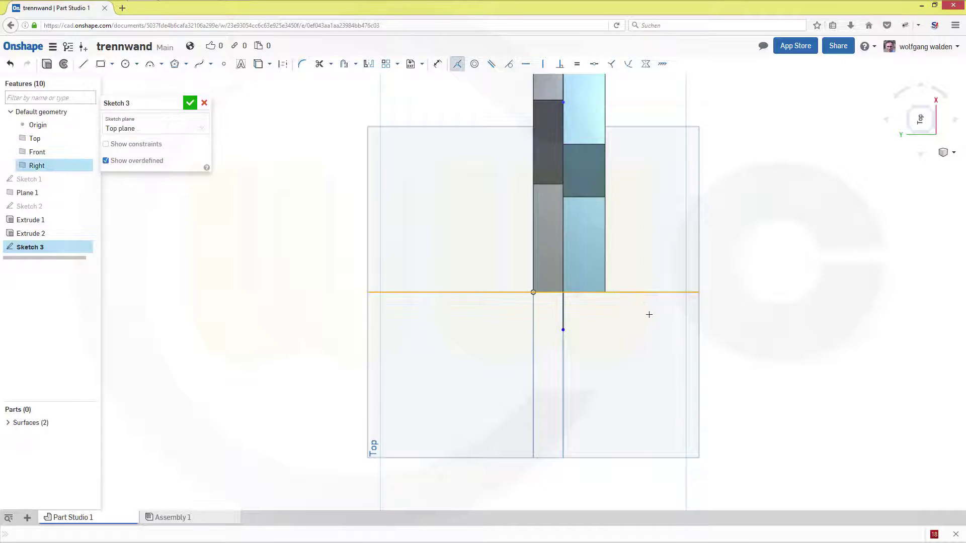
{"action": "left_click", "coordinate": [573, 328]}
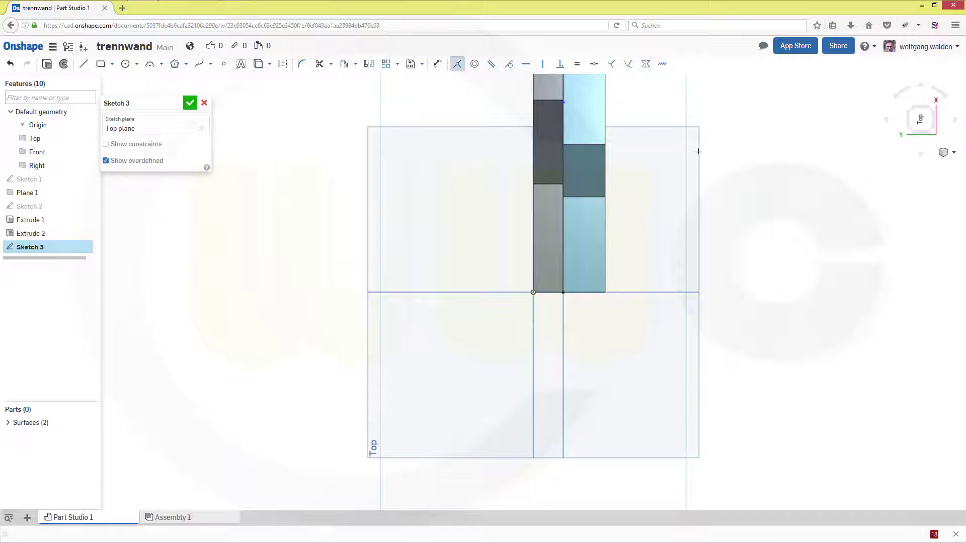
Project the tray's vertical edge into the sketch and dimension the line to 105 mm
{"action": "scroll", "coordinate": [690, 127], "scroll_direction": "up", "scroll_amount": 2}
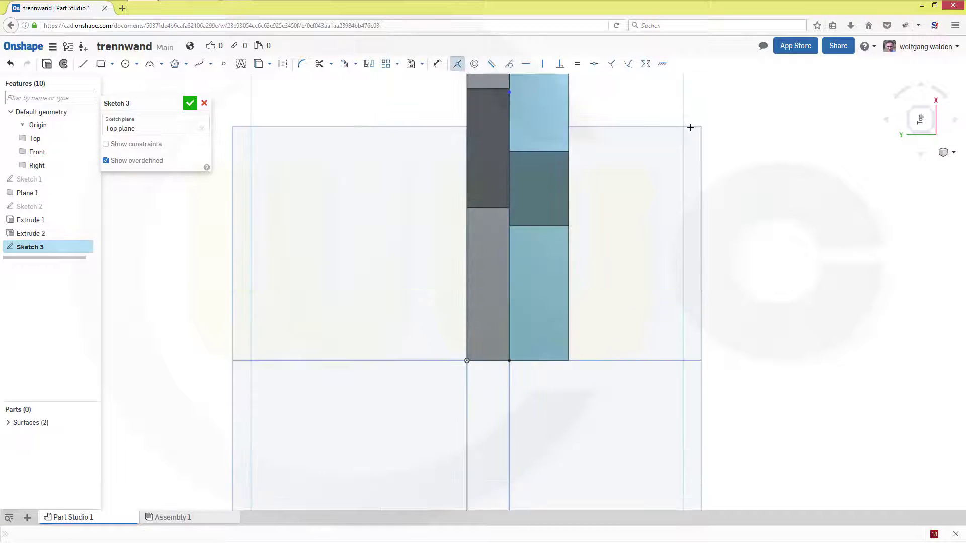
{"action": "left_click", "coordinate": [437, 64]}
{"action": "left_click", "coordinate": [509, 143]}
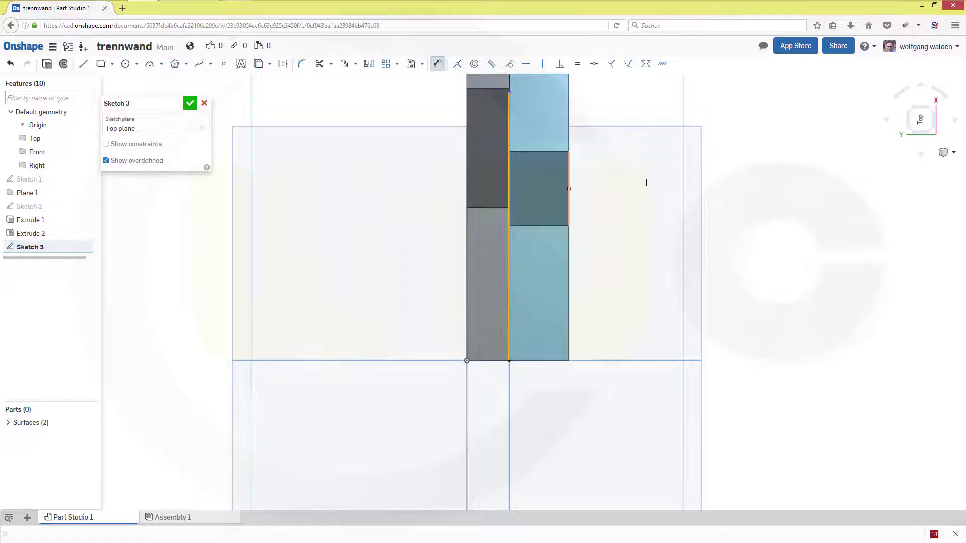
{"action": "key", "text": "d"}
{"action": "left_click", "coordinate": [652, 187]}
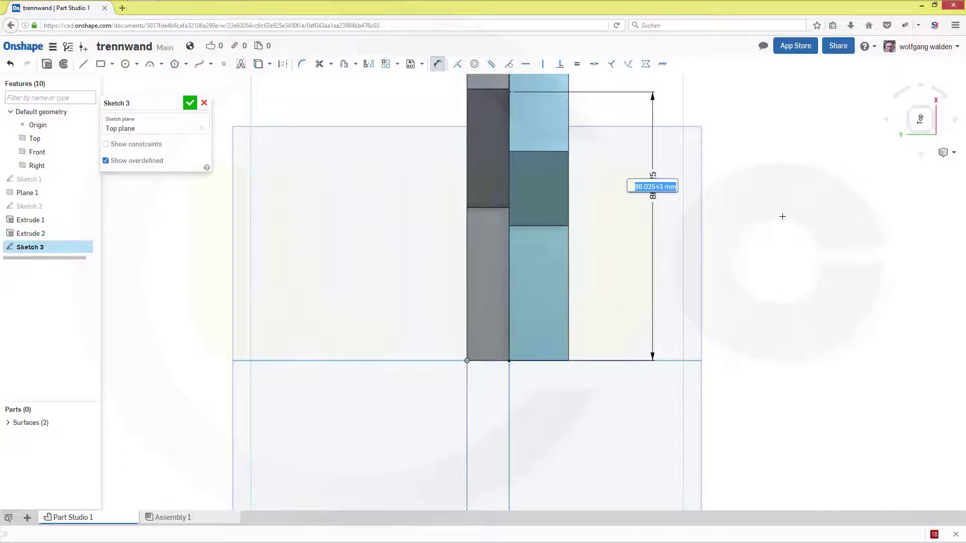
{"action": "type", "text": "105"}
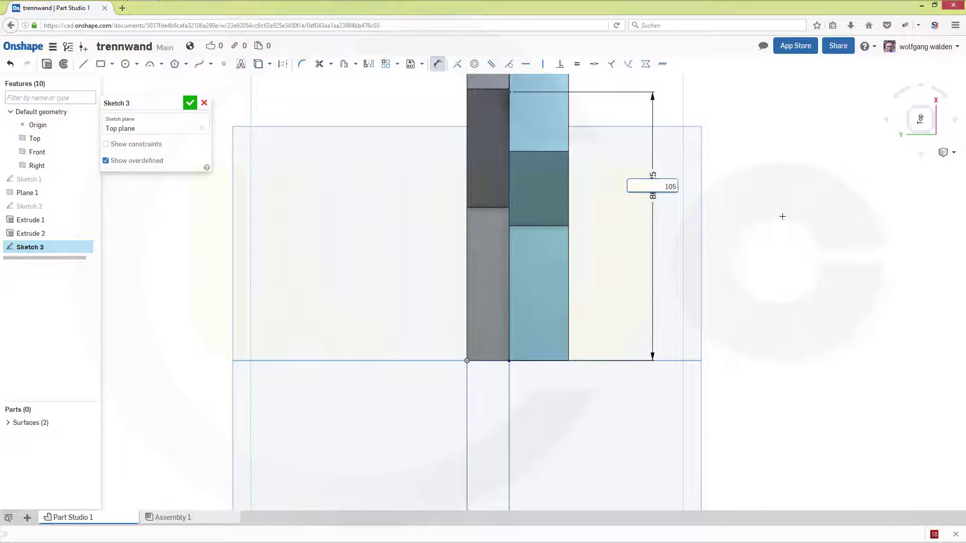
{"action": "key", "text": "Return"}
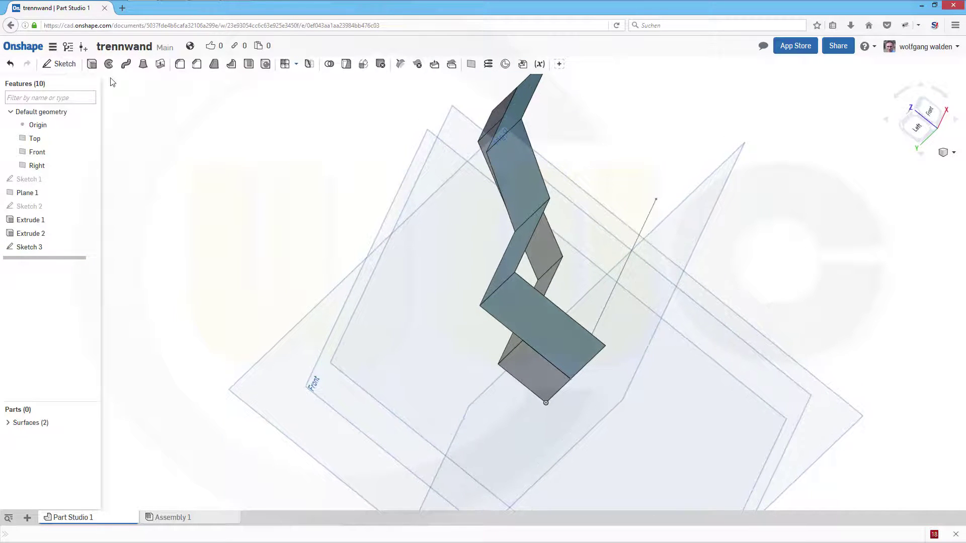
Extrude Sketch 3's line as a surface up to the top vertex of Extrude 1
{"action": "key", "text": "shift+e"}
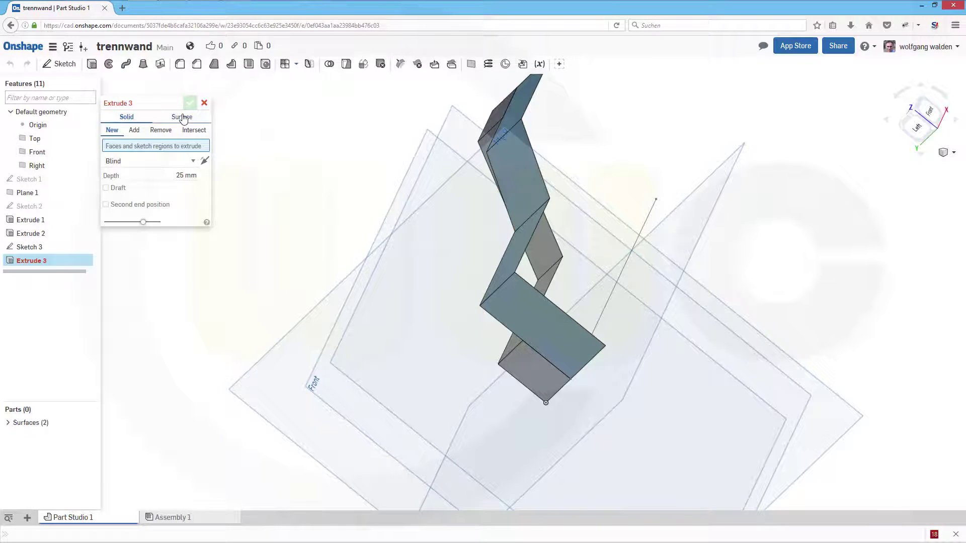
{"action": "left_click", "coordinate": [182, 117]}
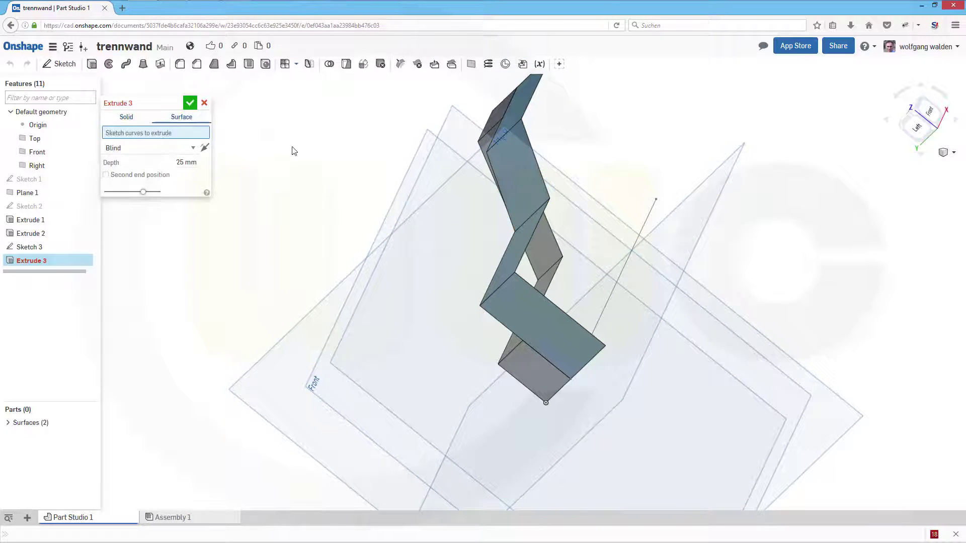
{"action": "left_click", "coordinate": [651, 214]}
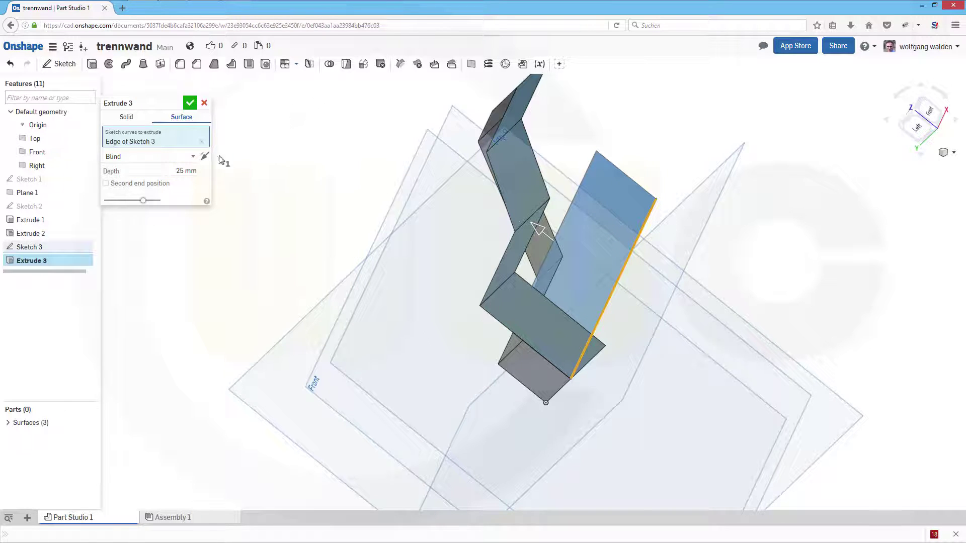
{"action": "left_click", "coordinate": [194, 157]}
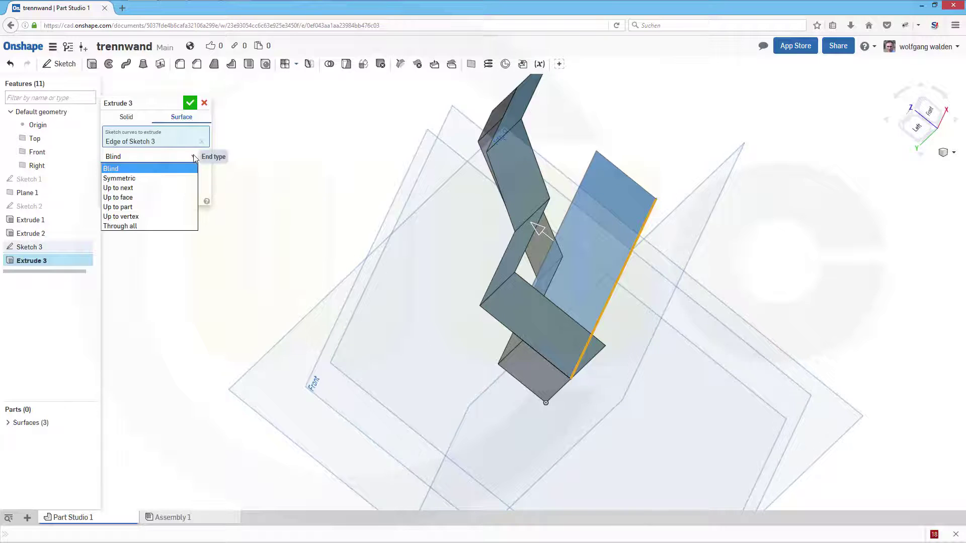
{"action": "left_click", "coordinate": [137, 220]}
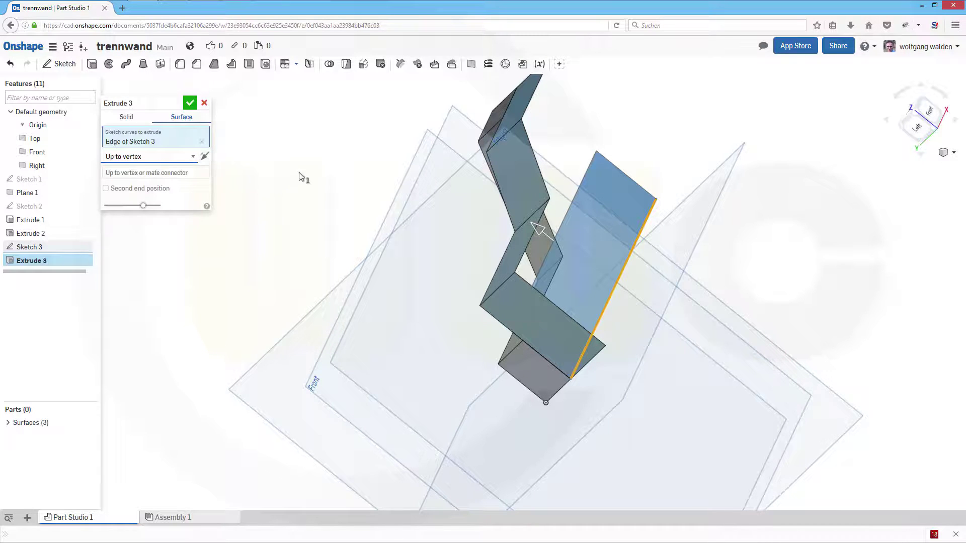
{"action": "left_click", "coordinate": [517, 90]}
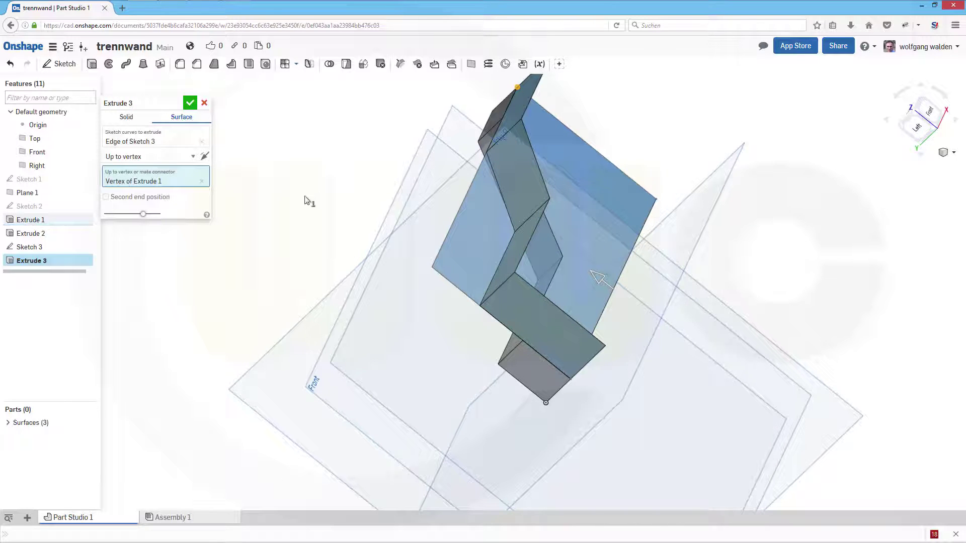
{"action": "left_click", "coordinate": [190, 103]}
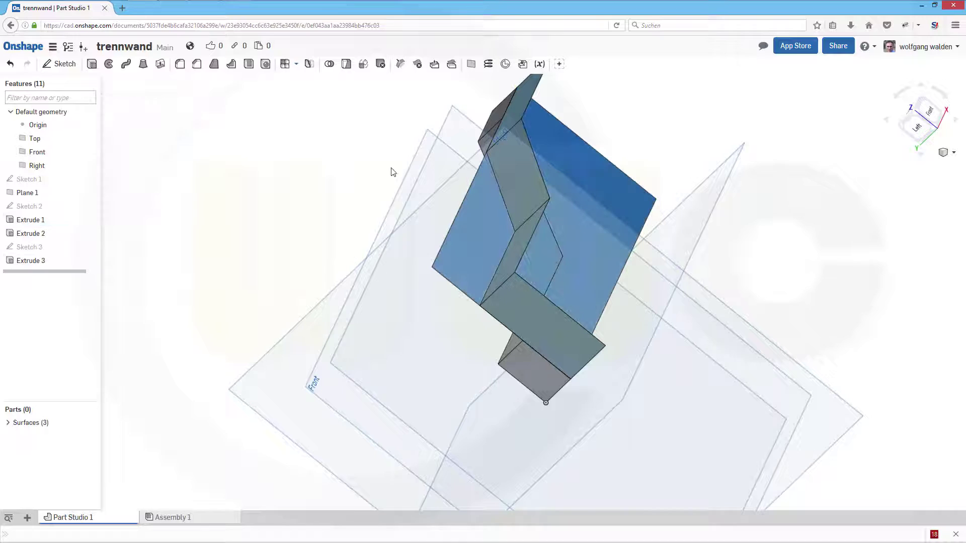
Hide Plane 1, the Right plane and the Top plane so only the Front plane shows
{"action": "right_click_drag", "start_coordinate": [393, 172], "coordinate": [604, 87]}
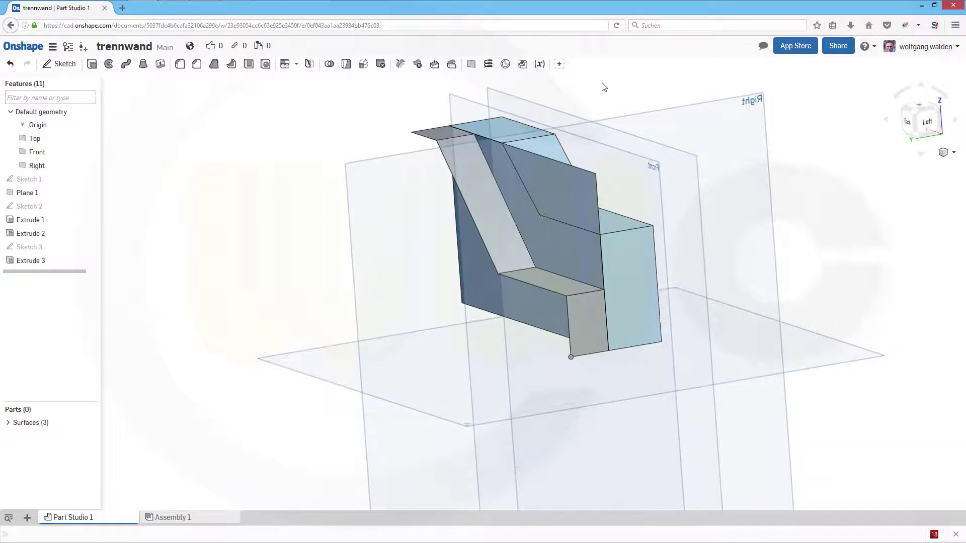
{"action": "scroll", "coordinate": [604, 87], "scroll_direction": "up", "scroll_amount": 2}
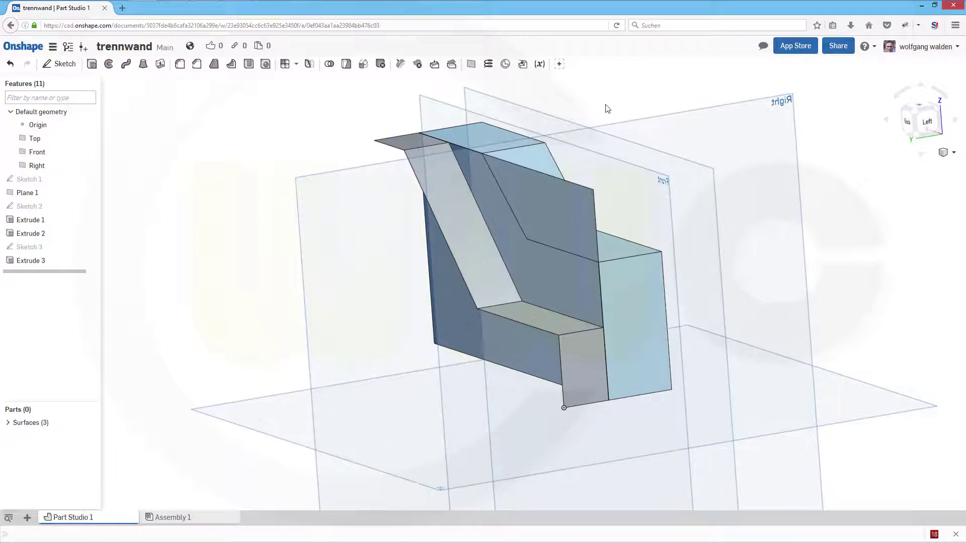
{"action": "right_click", "coordinate": [723, 250]}
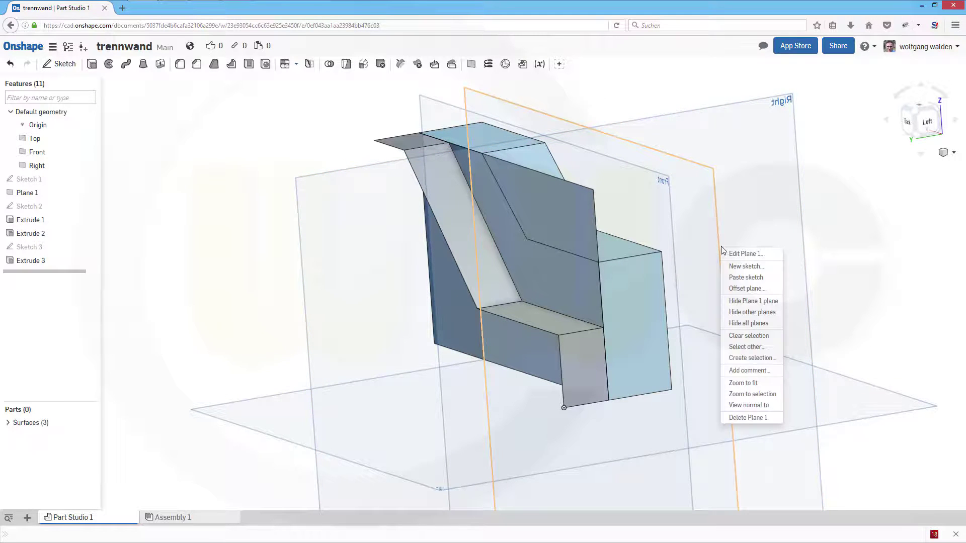
{"action": "left_click", "coordinate": [753, 302]}
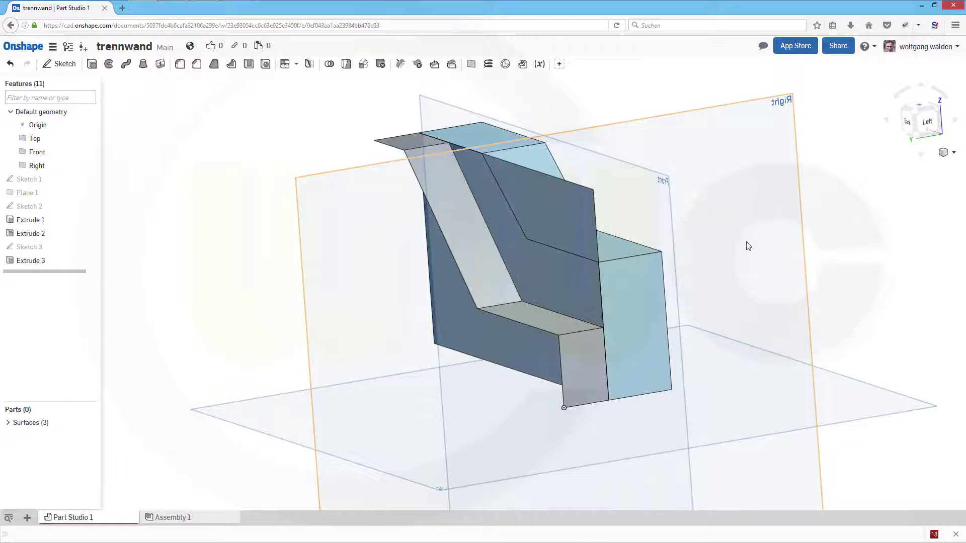
{"action": "right_click", "coordinate": [704, 116]}
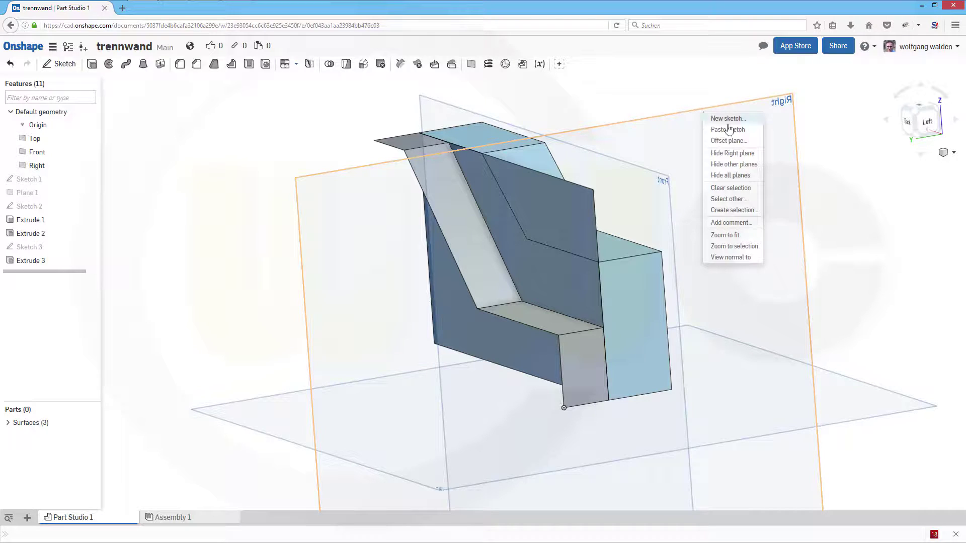
{"action": "left_click", "coordinate": [733, 153]}
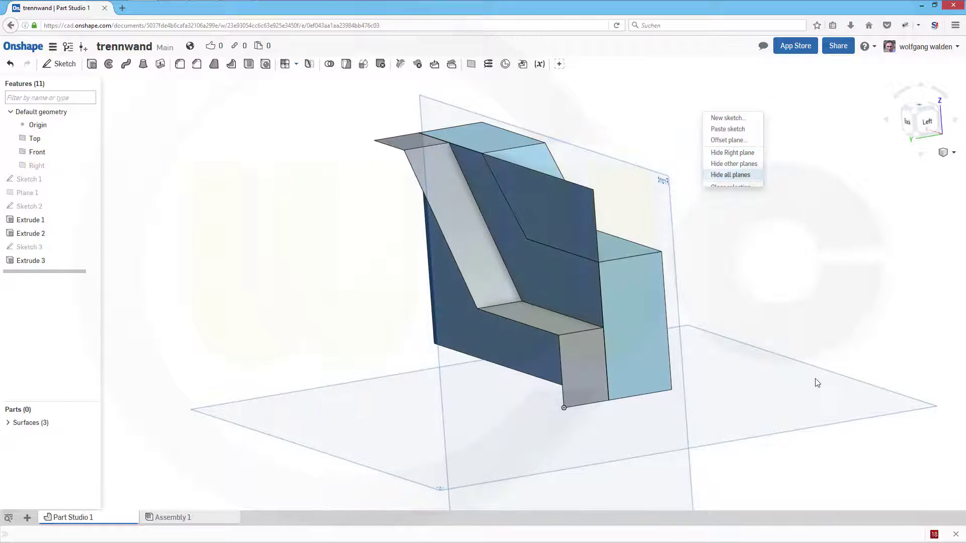
{"action": "right_click", "coordinate": [826, 372]}
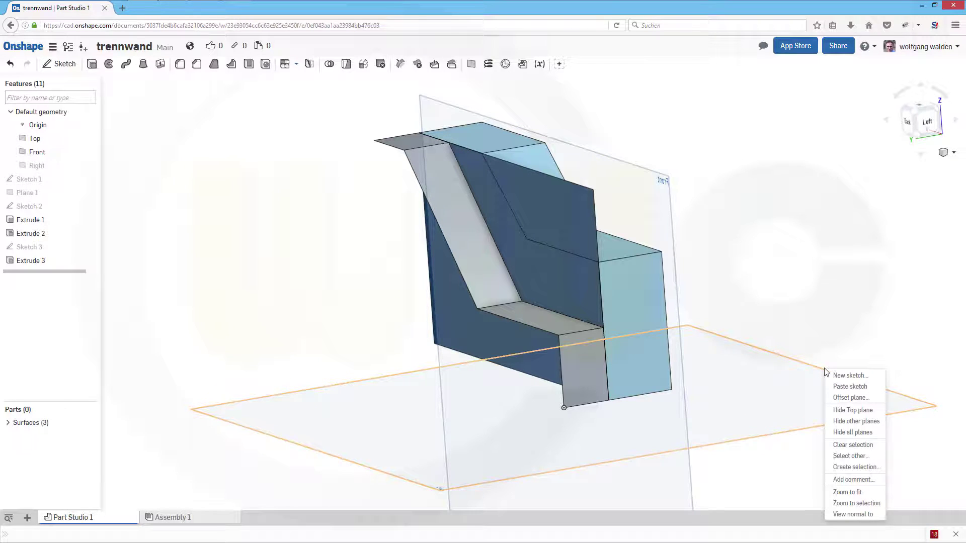
{"action": "left_click", "coordinate": [839, 410]}
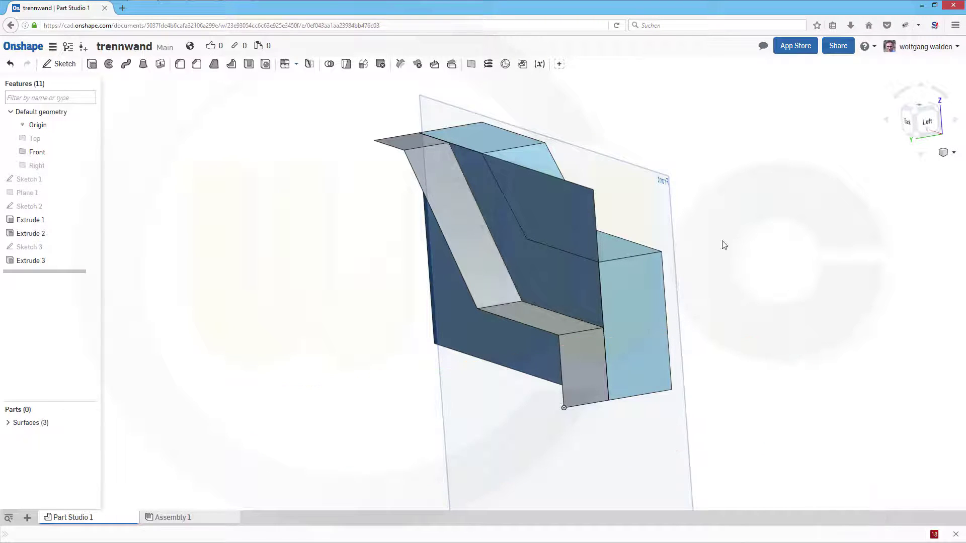
{"action": "mouse_move", "coordinate": [723, 245]}
{"action": "right_mouse_down"}
{"action": "mouse_move", "coordinate": [729, 233]}
{"action": "mouse_move", "coordinate": [712, 241]}
{"action": "right_mouse_up"}
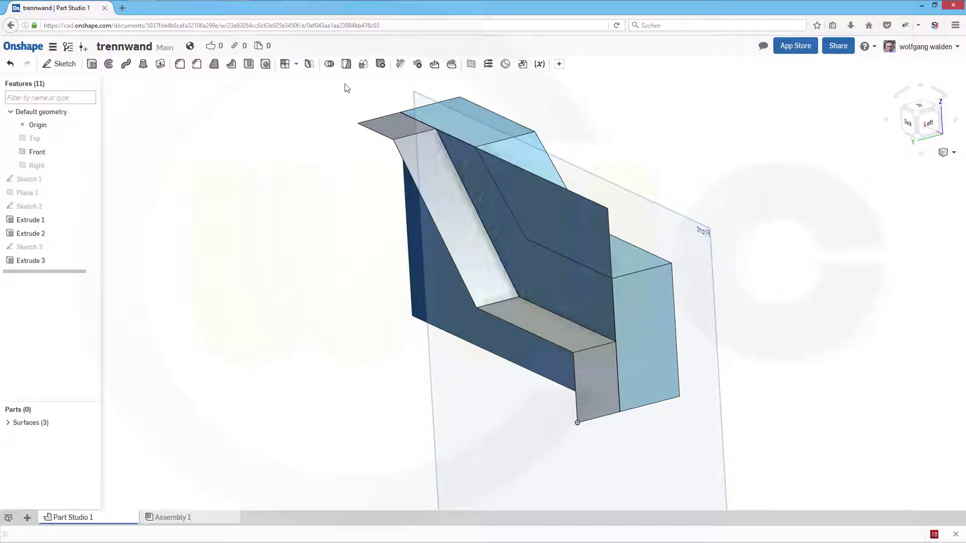
Create Split 1 cutting the sloped Surface 3 with Surface 2 kept as tool, then hide Surface 3
{"action": "left_click", "coordinate": [348, 65]}
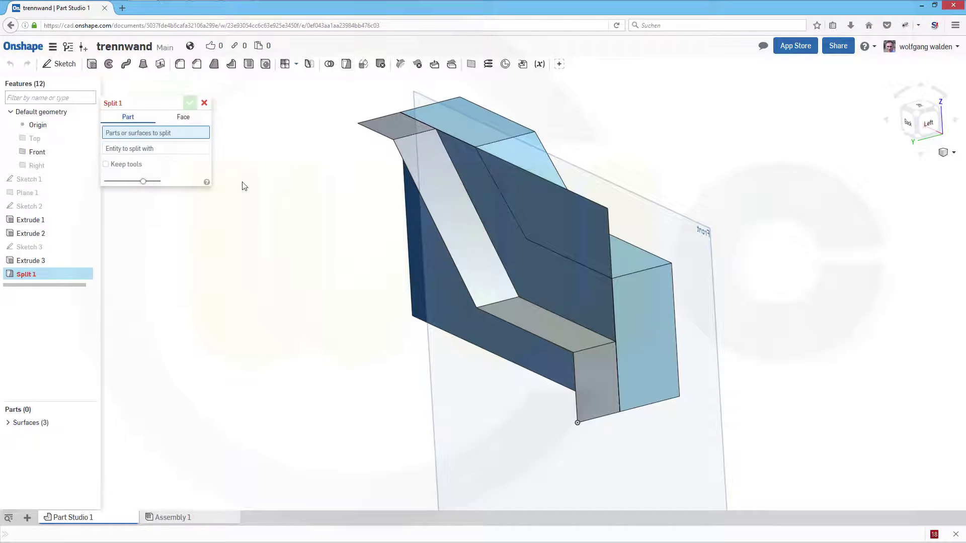
{"action": "left_click", "coordinate": [107, 164]}
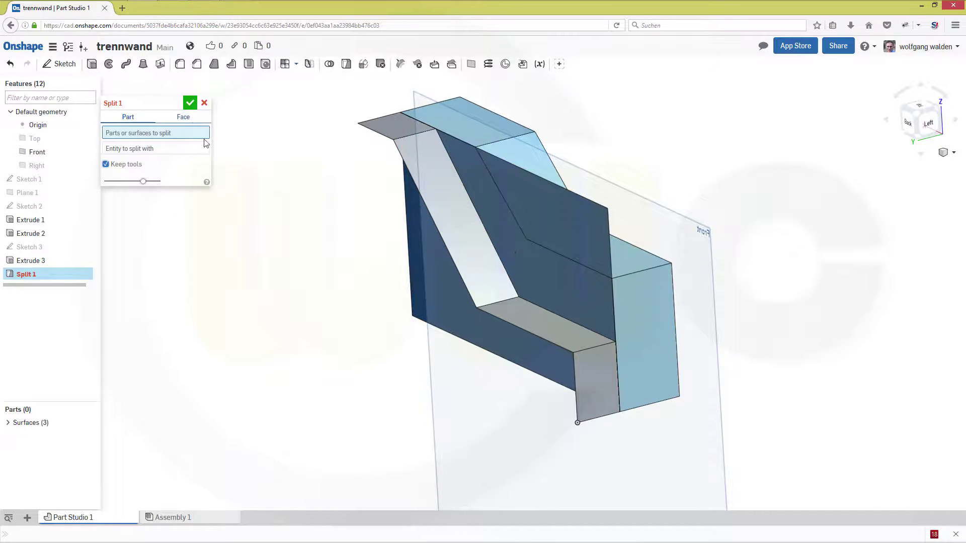
{"action": "left_click", "coordinate": [523, 253]}
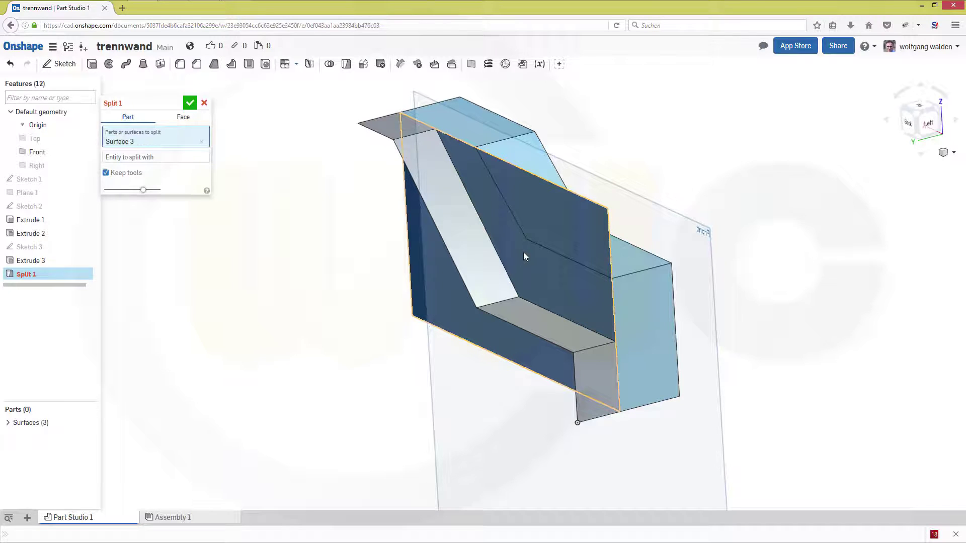
{"action": "left_click", "coordinate": [151, 158]}
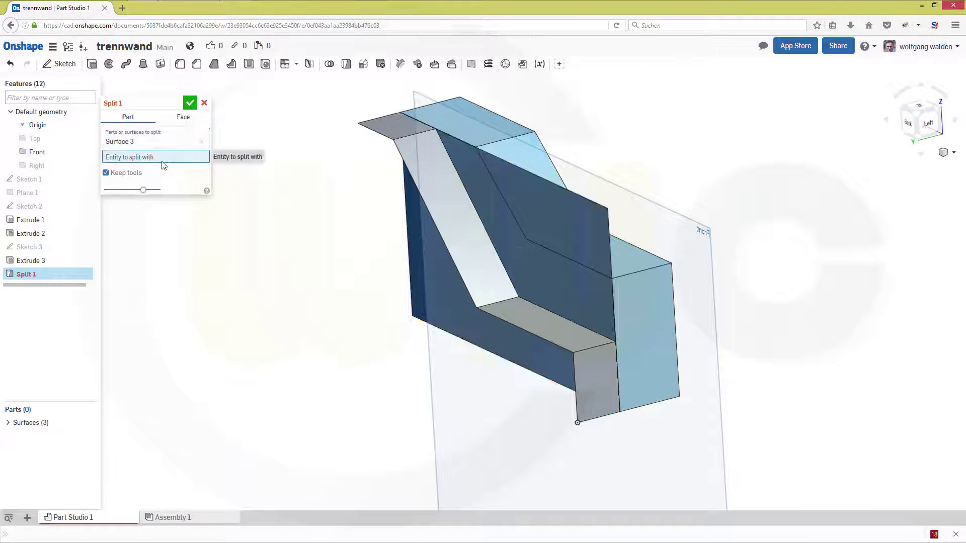
{"action": "left_click", "coordinate": [635, 267]}
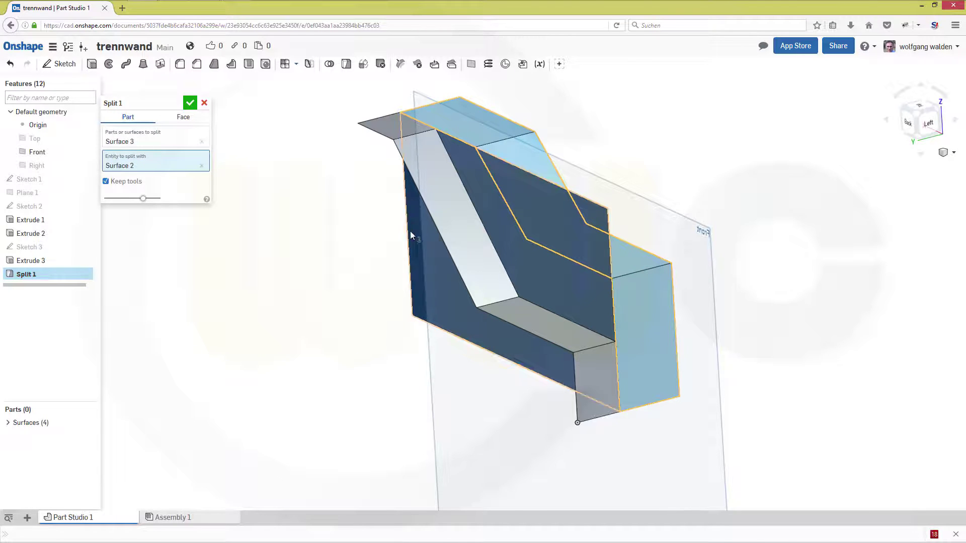
{"action": "left_click", "coordinate": [189, 103]}
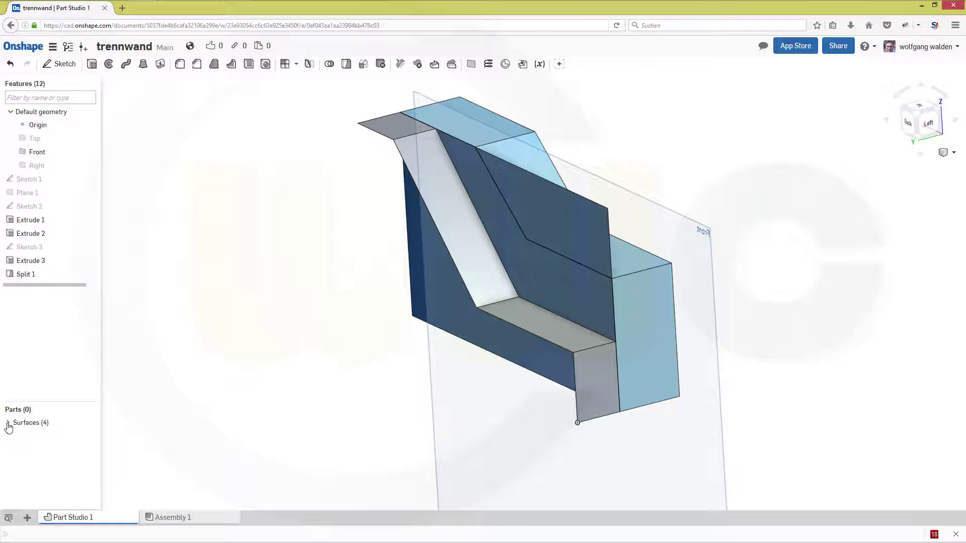
{"action": "left_click", "coordinate": [587, 219]}
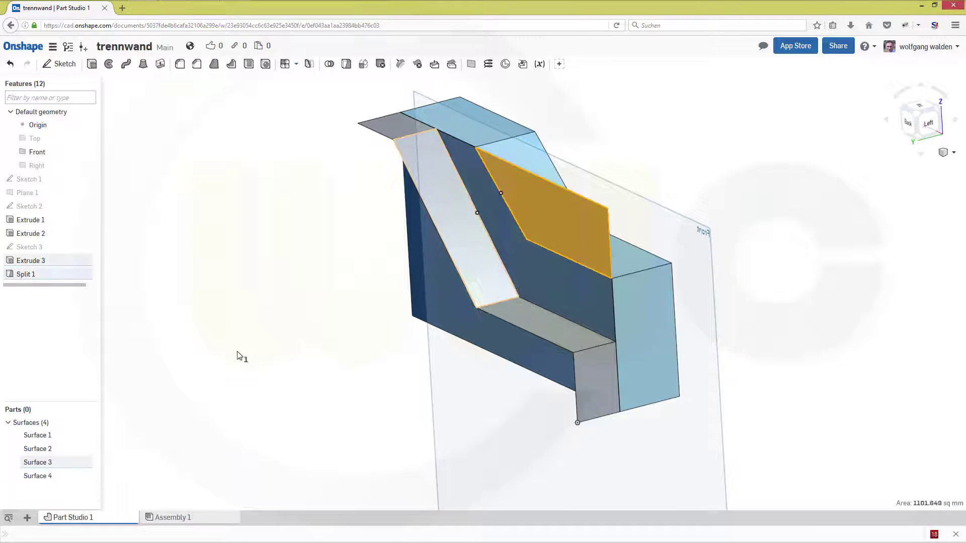
{"action": "left_click", "coordinate": [88, 463]}
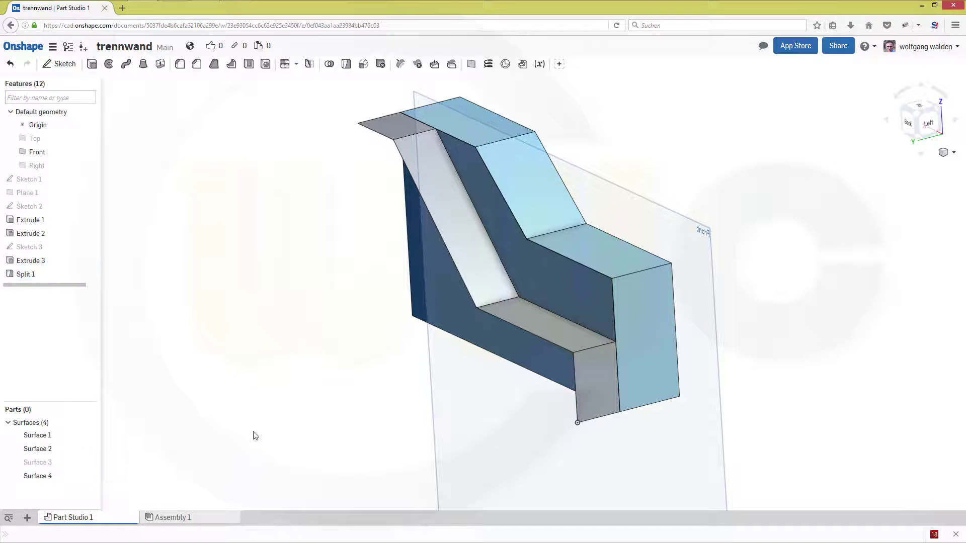
Create Split 2 cutting Surface 4 with Surface 1, then hide the lower Surface 4
{"action": "left_click", "coordinate": [348, 65]}
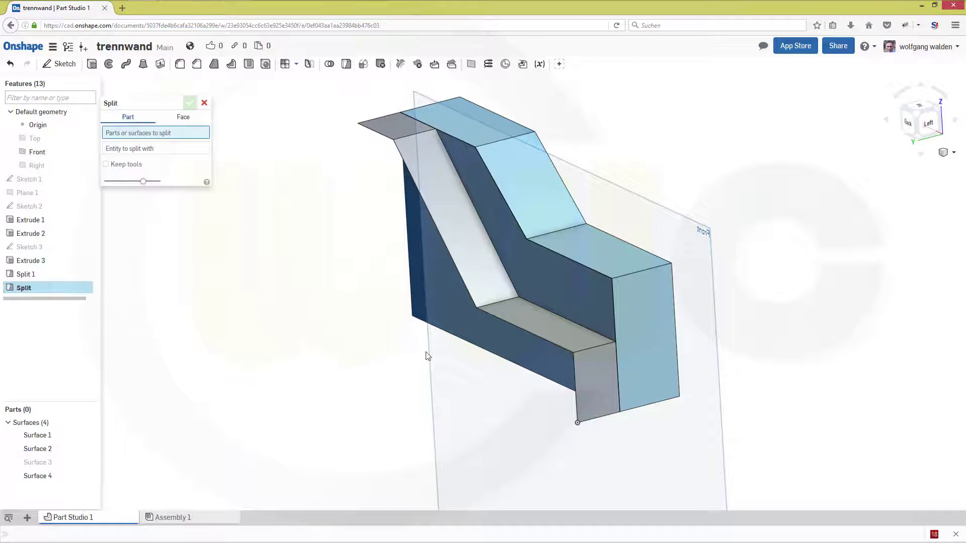
{"action": "left_click", "coordinate": [566, 294]}
{"action": "left_click", "coordinate": [148, 157]}
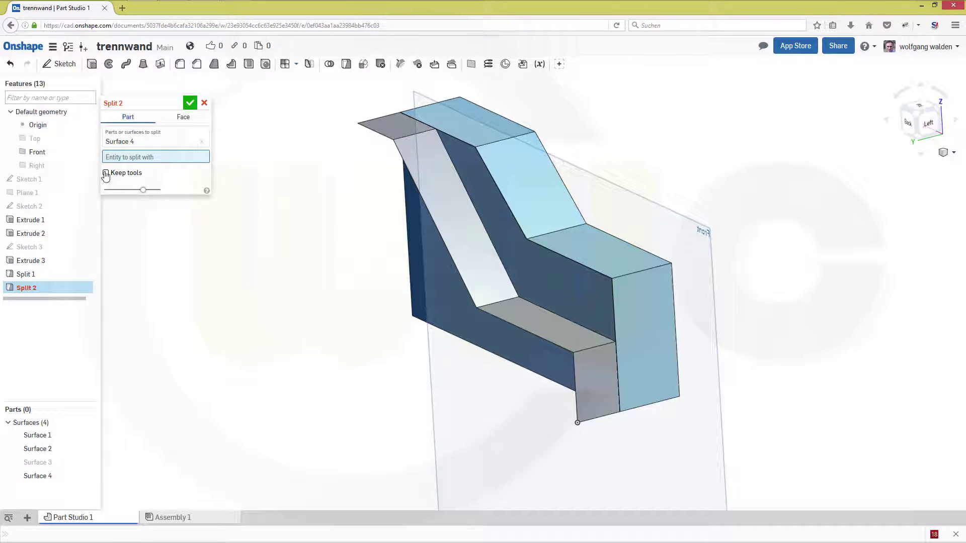
{"action": "left_click", "coordinate": [446, 255]}
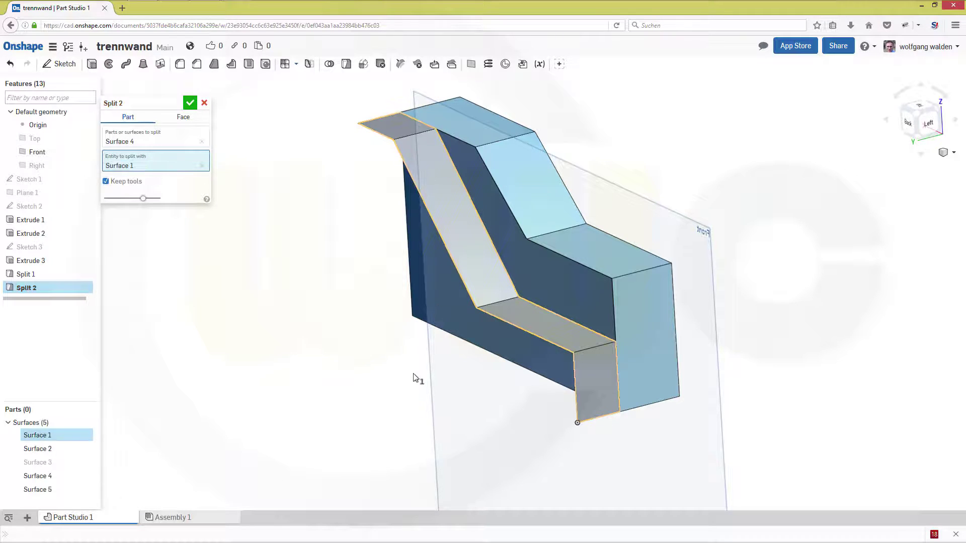
{"action": "left_click", "coordinate": [189, 104]}
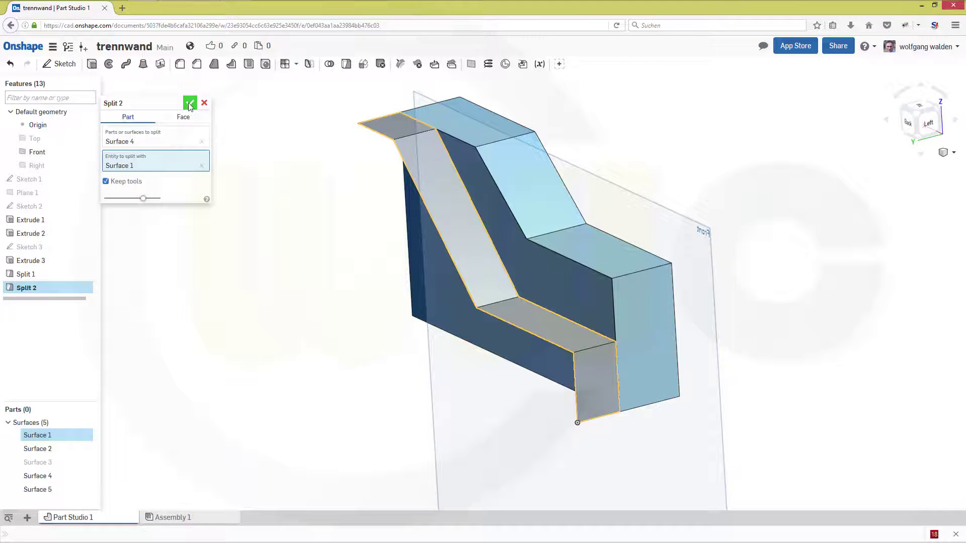
{"action": "left_click", "coordinate": [454, 315]}
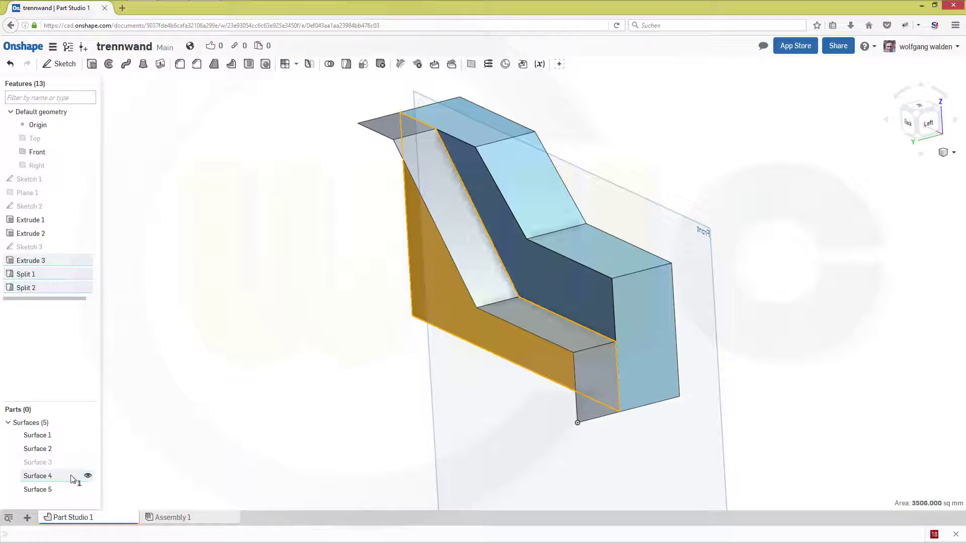
{"action": "left_click", "coordinate": [88, 476]}
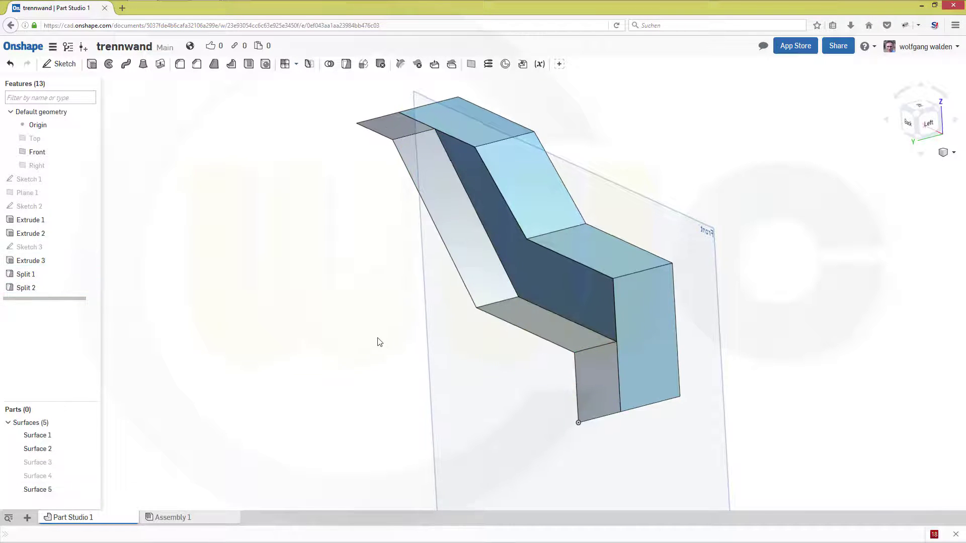
{"action": "key", "text": "shift+3"}
{"action": "right_click_drag", "start_coordinate": [363, 331], "coordinate": [738, 301]}
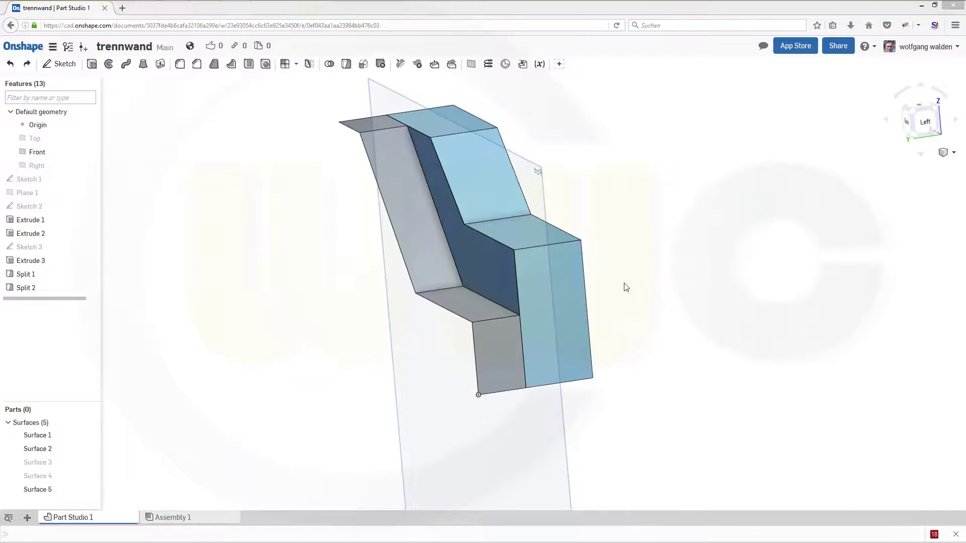
{"action": "right_click_drag", "start_coordinate": [618, 291], "coordinate": [561, 304]}
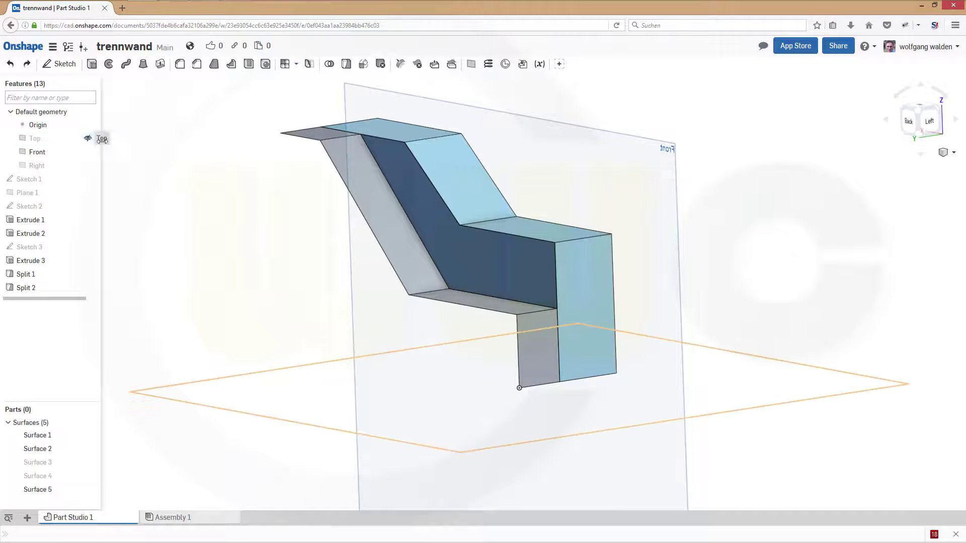
Thicken Surface 1 by 0.25 mm in both directions to create Part 1
{"action": "left_click", "coordinate": [161, 66]}
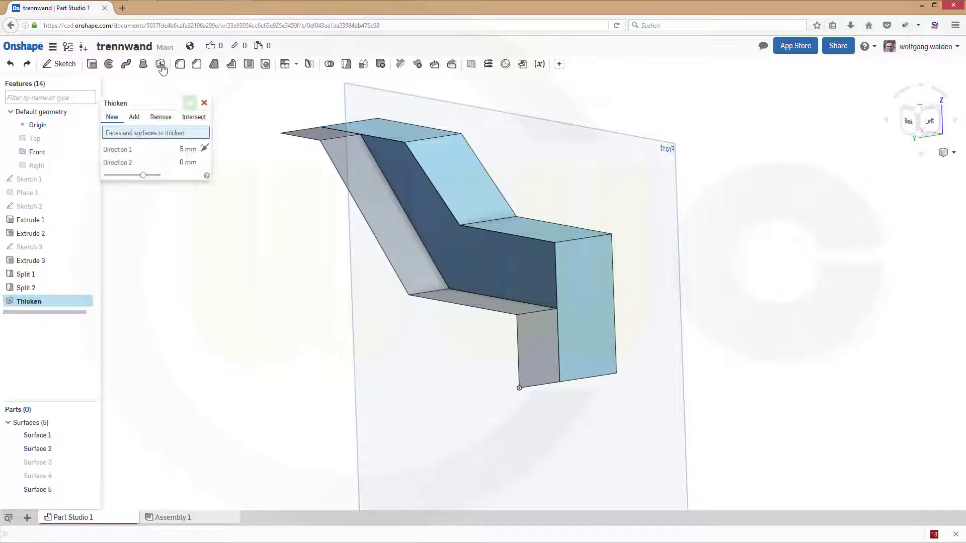
{"action": "left_click", "coordinate": [50, 436]}
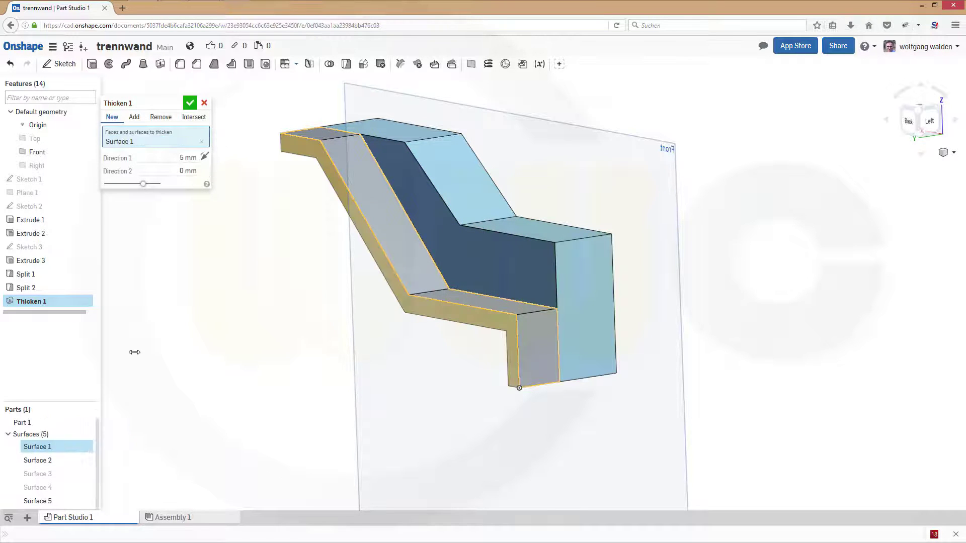
{"action": "left_click", "coordinate": [188, 158]}
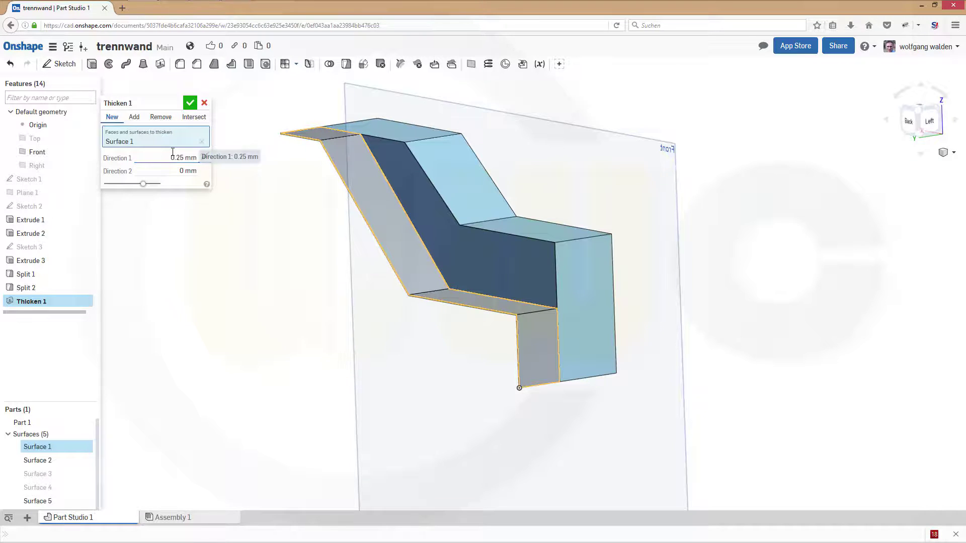
{"action": "key", "text": "Tab"}
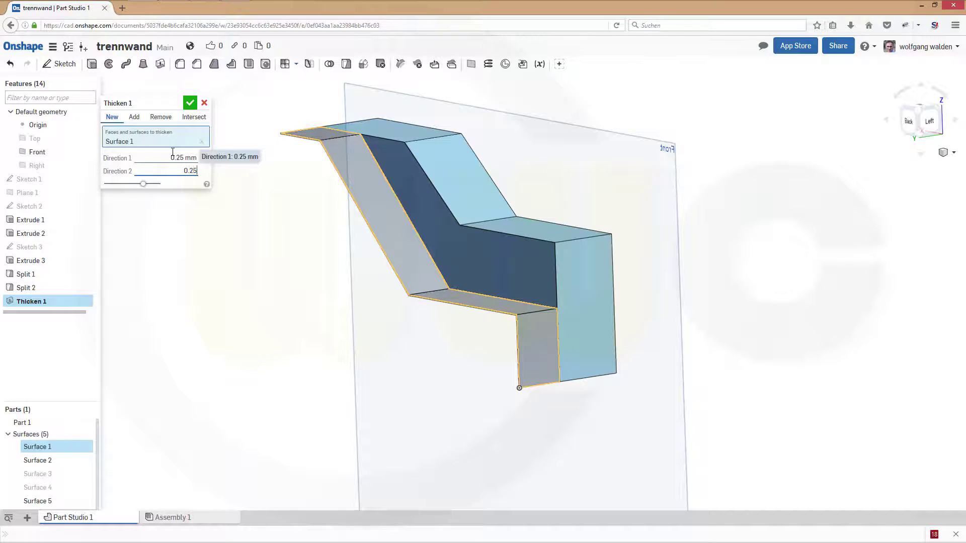
{"action": "key", "text": "Return"}
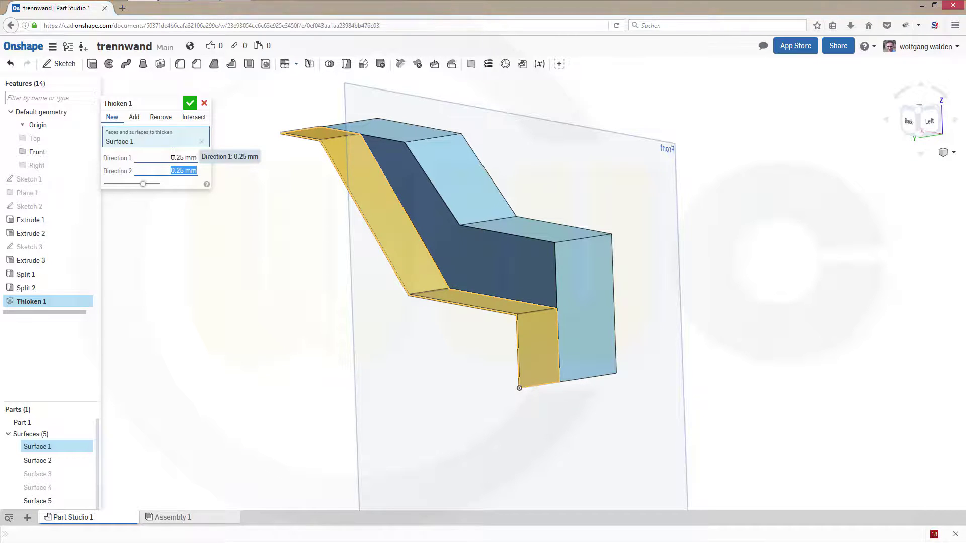
{"action": "left_click", "coordinate": [192, 106]}
{"action": "right_click_drag", "start_coordinate": [287, 300], "coordinate": [191, 327]}
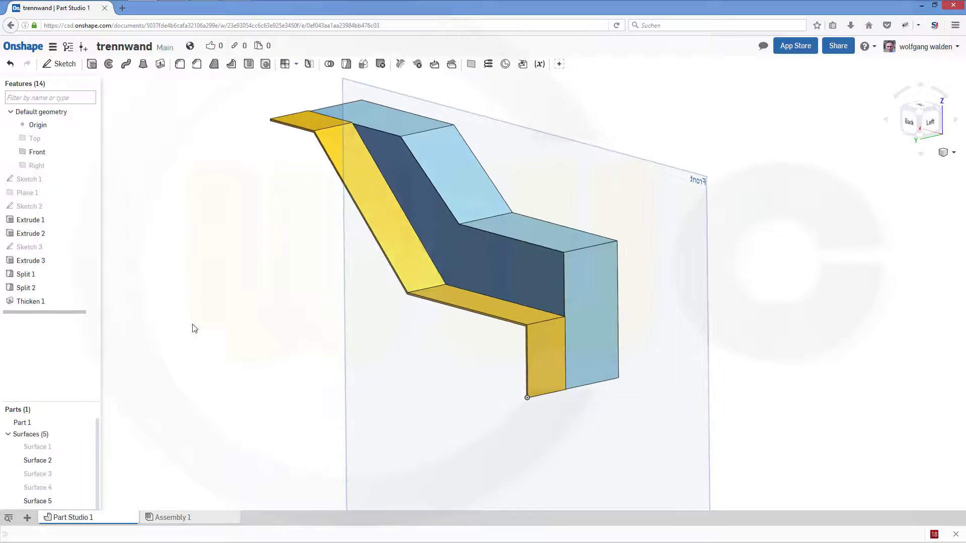
Create Thicken 2 on Surface 2 at 0.25 mm each direction with Merge with all
{"action": "left_click", "coordinate": [157, 68]}
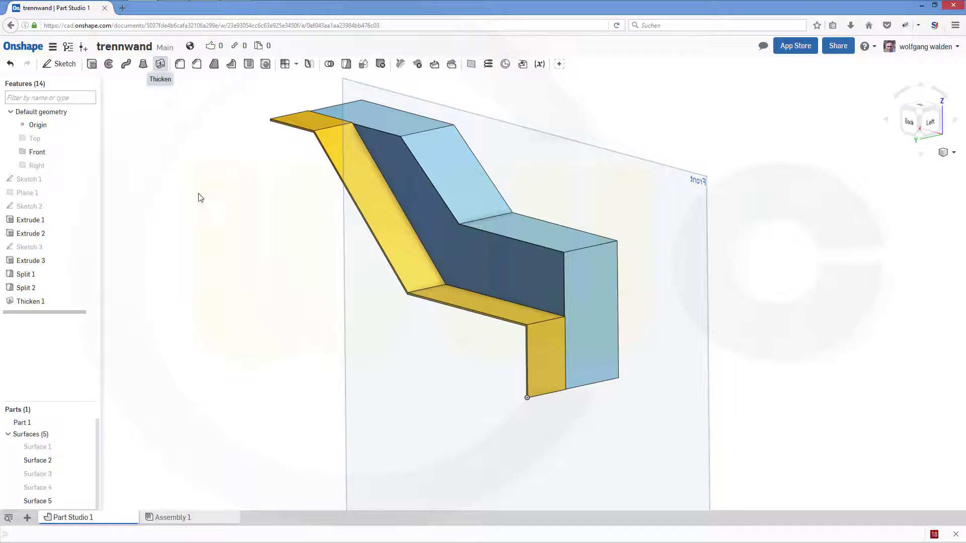
{"action": "left_click", "coordinate": [50, 461]}
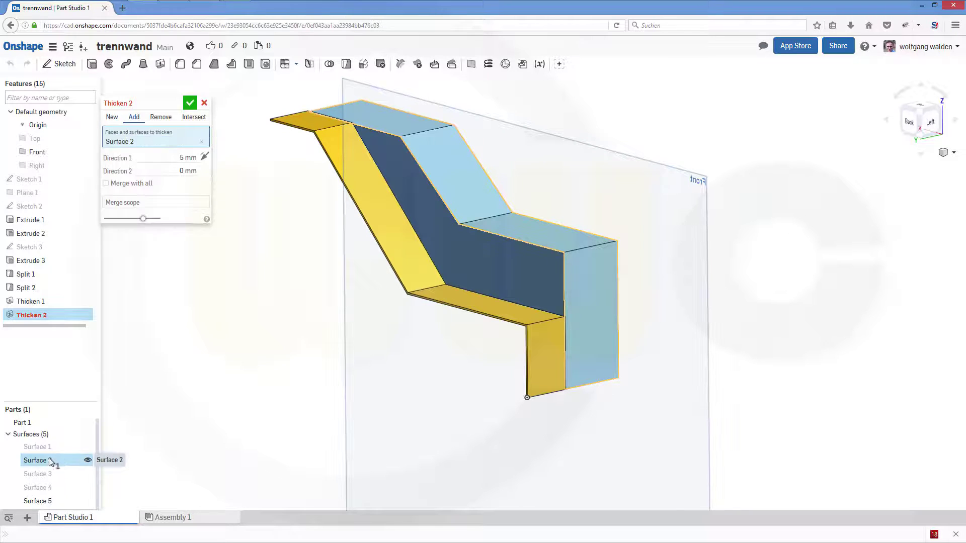
{"action": "left_click", "coordinate": [190, 158]}
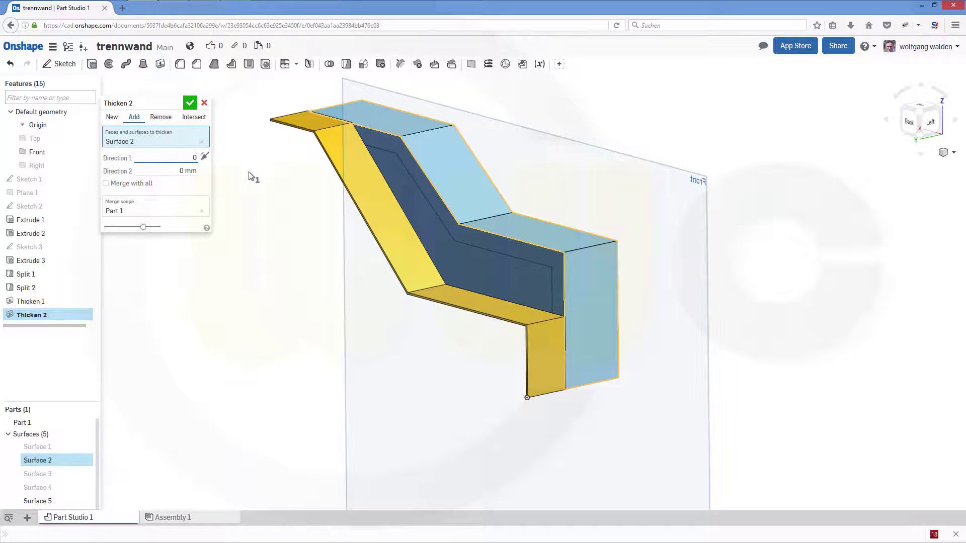
{"action": "type", "text": "0.25"}
{"action": "key", "text": "Tab"}
{"action": "type", "text": "0.2"}
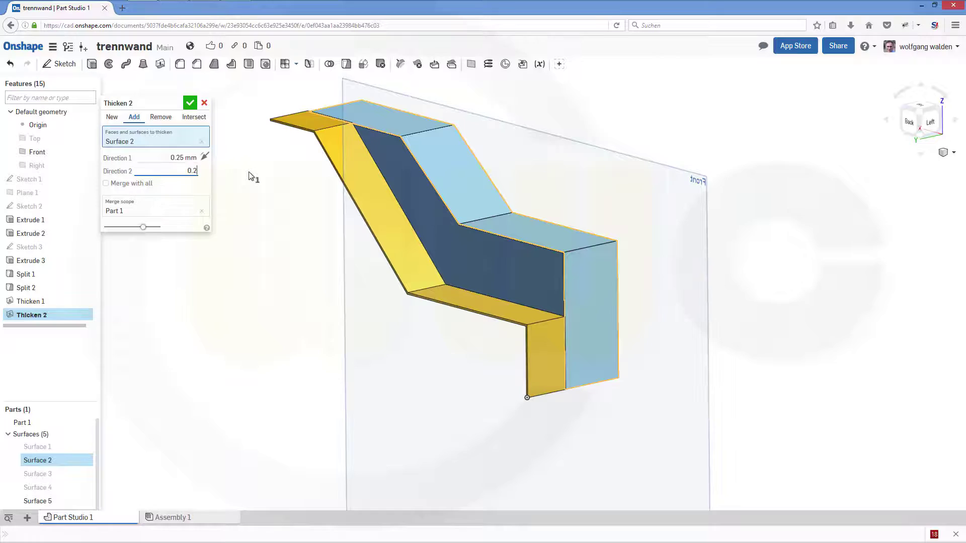
{"action": "type", "text": "5"}
{"action": "key", "text": "Return"}
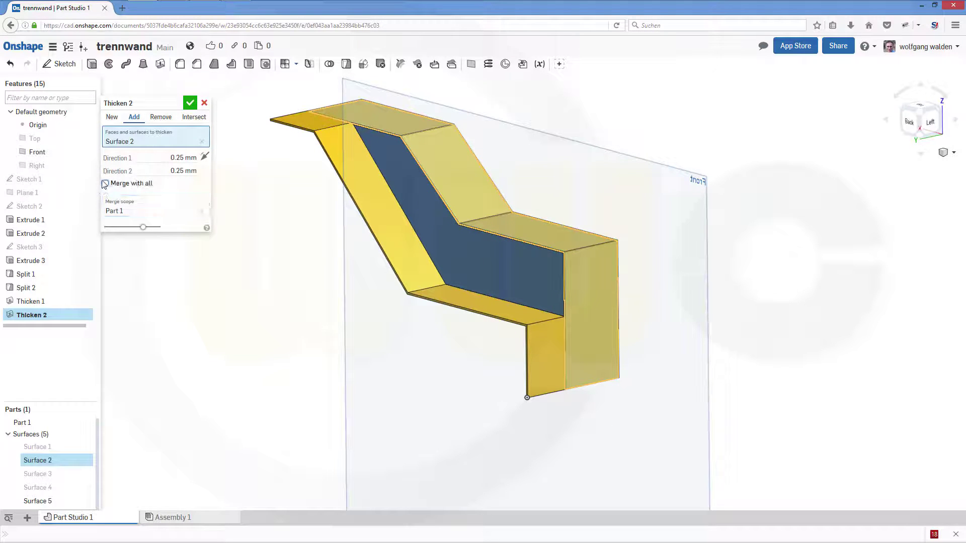
{"action": "left_click", "coordinate": [108, 184]}
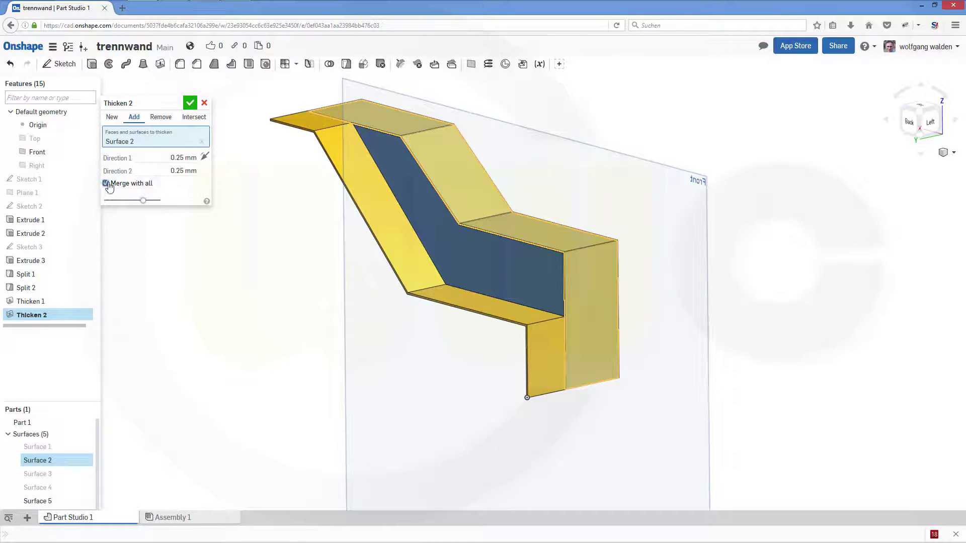
{"action": "left_click", "coordinate": [191, 104]}
{"action": "right_click_drag", "start_coordinate": [345, 255], "coordinate": [325, 255]}
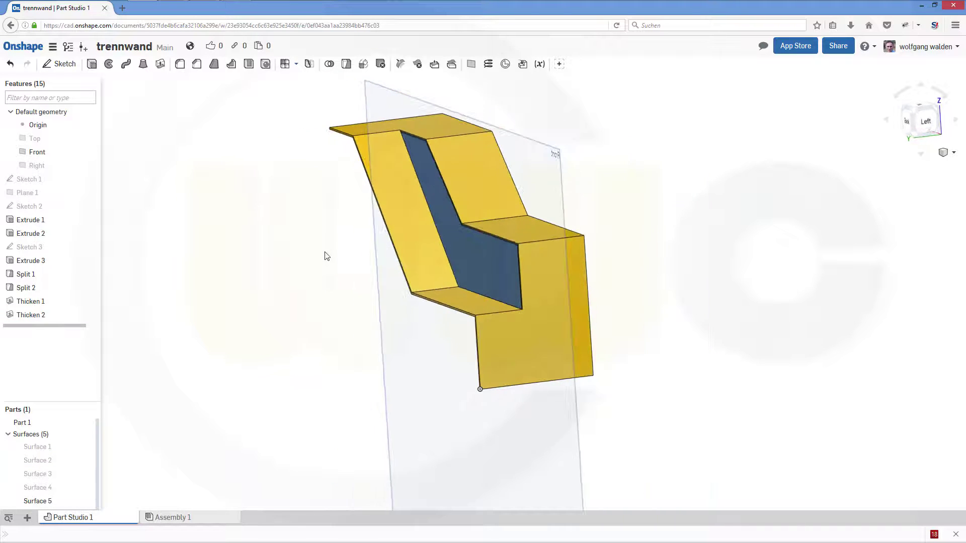
Orbit and zoom around Part 1 to inspect the thickness of the new walls
{"action": "scroll", "coordinate": [494, 166], "scroll_direction": "up", "scroll_amount": 3}
{"action": "right_click_drag", "start_coordinate": [454, 164], "coordinate": [409, 190]}
{"action": "scroll", "coordinate": [379, 345], "scroll_direction": "up", "scroll_amount": 3}
{"action": "right_click_drag", "start_coordinate": [378, 345], "coordinate": [407, 338]}
{"action": "scroll", "coordinate": [410, 340], "scroll_direction": "down", "scroll_amount": 6}
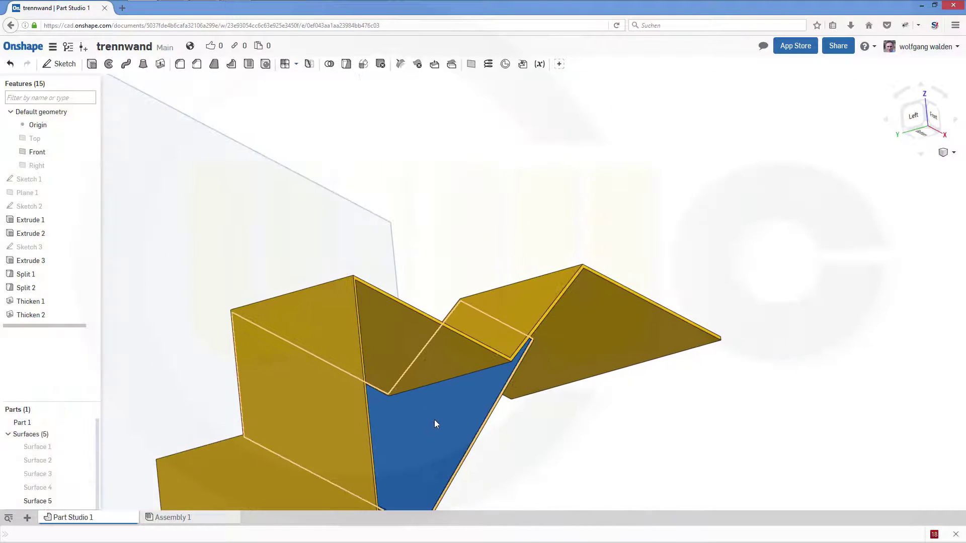
{"action": "right_click_drag", "start_coordinate": [435, 425], "coordinate": [97, 437]}
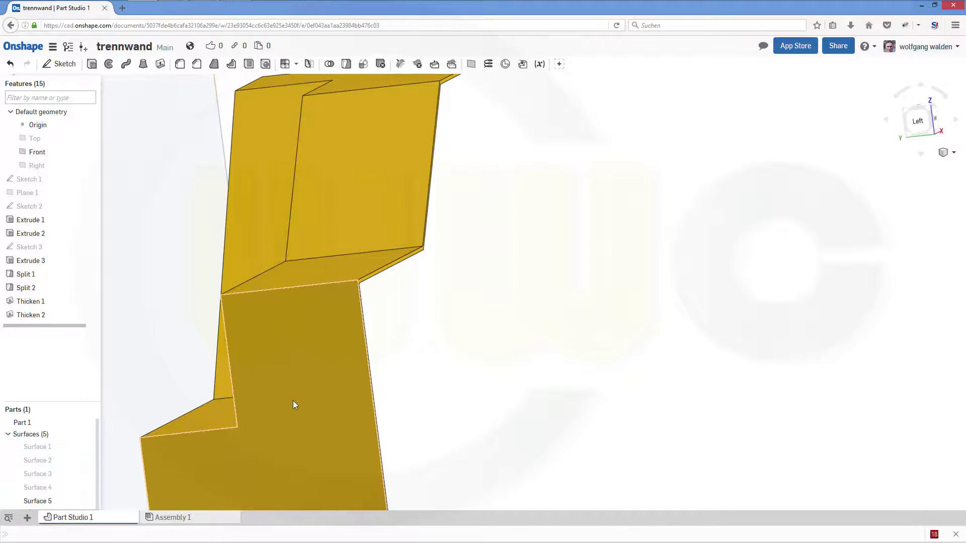
{"action": "scroll", "coordinate": [293, 400], "scroll_direction": "up", "scroll_amount": 5}
{"action": "right_click_drag", "start_coordinate": [293, 401], "coordinate": [337, 393]}
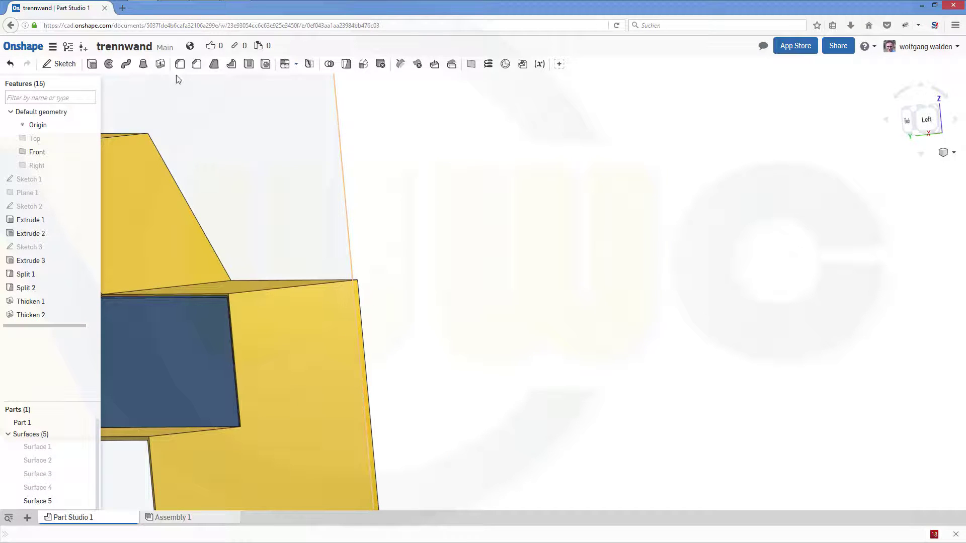
Start Thicken 3 on Surface 5 with 0.25 mm in Direction 1
{"action": "left_click", "coordinate": [160, 64]}
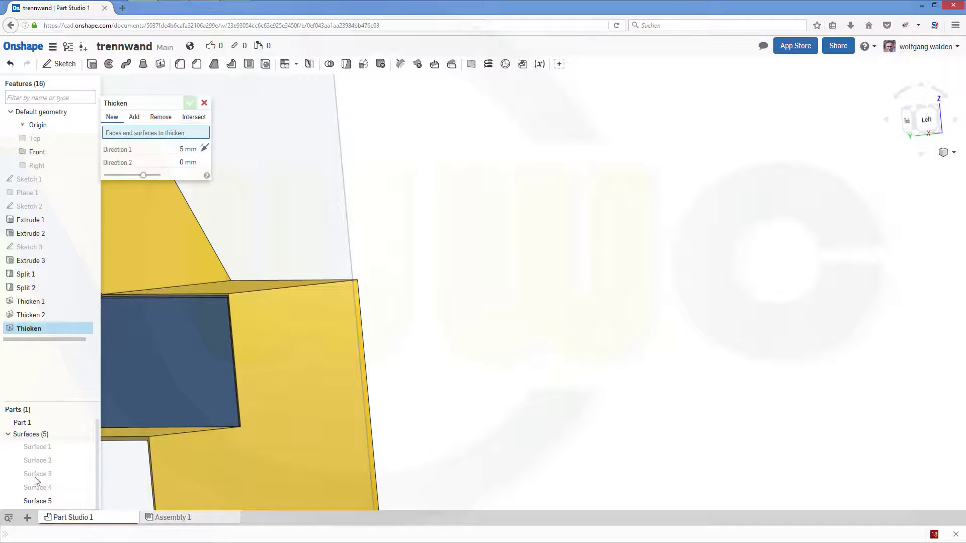
{"action": "left_click", "coordinate": [50, 502]}
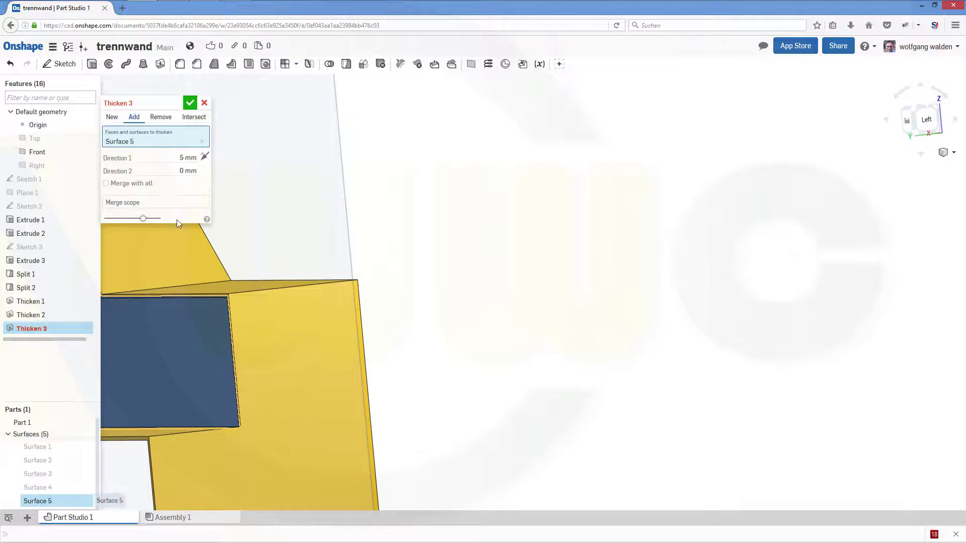
{"action": "left_click", "coordinate": [175, 158]}
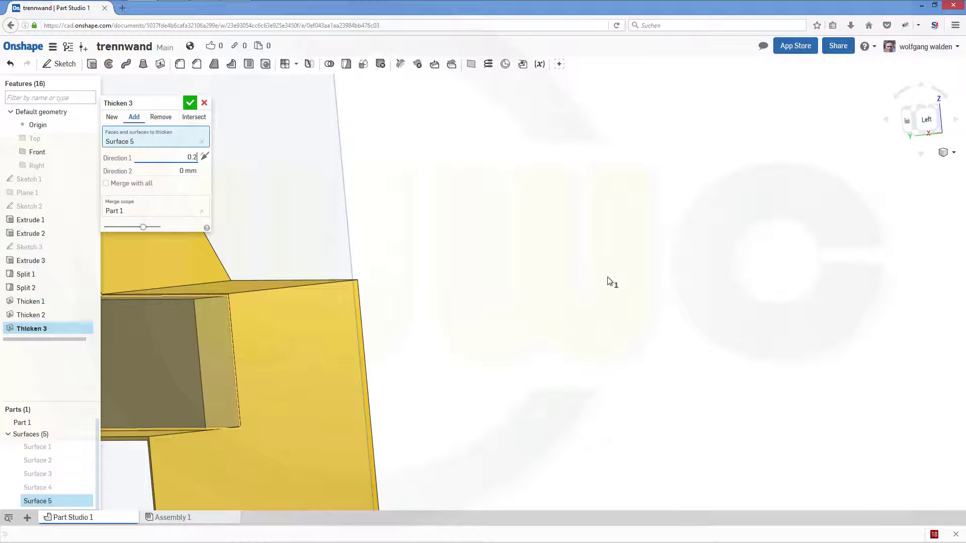
{"action": "key", "text": "Return"}
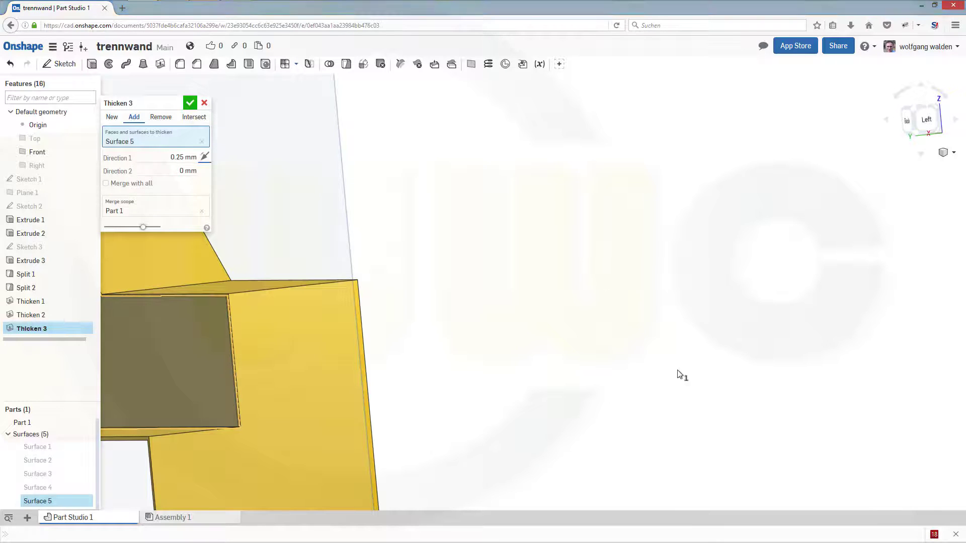
{"action": "right_click_drag", "start_coordinate": [389, 338], "coordinate": [355, 346]}
Set Direction 2 to 0 mm, enable Merge with all, and confirm Thicken 3
{"action": "left_click", "coordinate": [172, 171]}
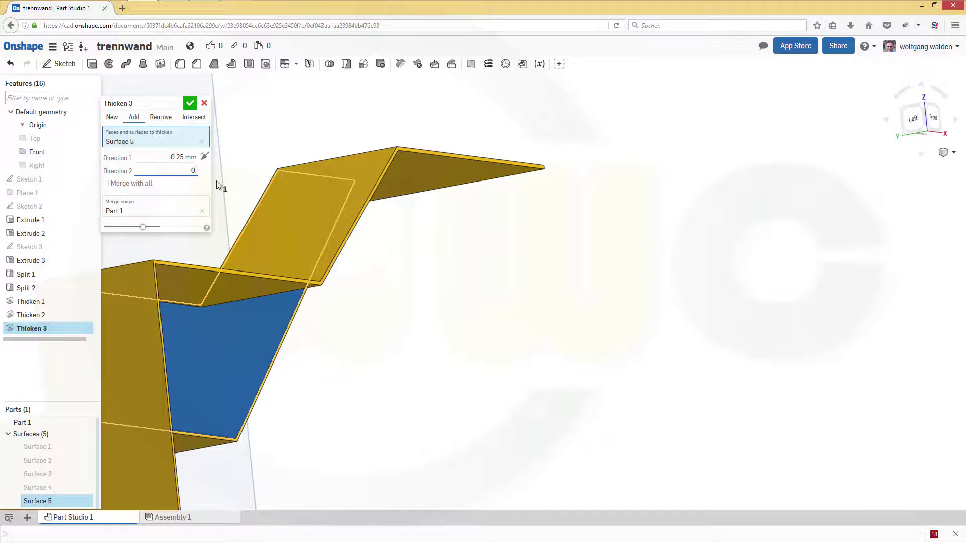
{"action": "type", "text": "0.25"}
{"action": "key", "text": "Tab"}
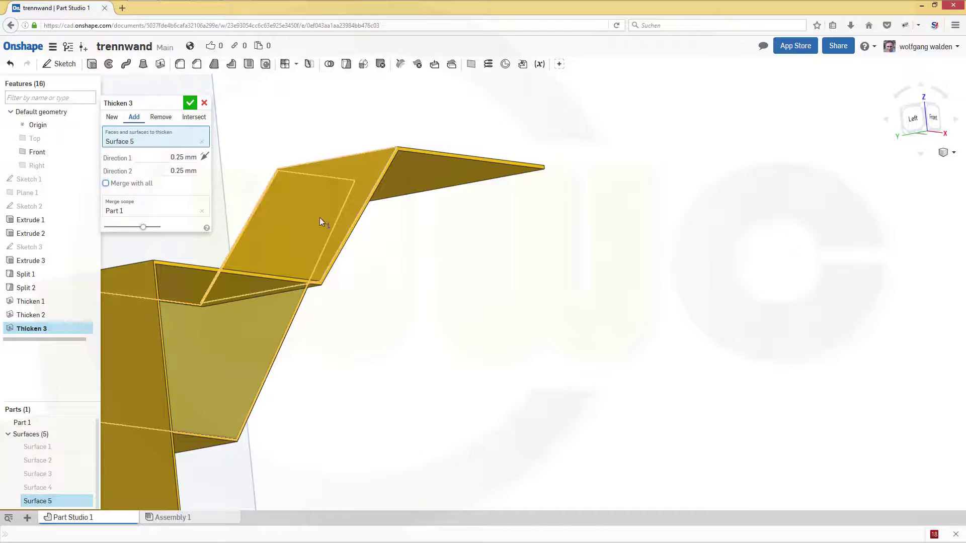
{"action": "scroll", "coordinate": [328, 347], "scroll_direction": "up", "scroll_amount": 3}
{"action": "right_click_drag", "start_coordinate": [328, 347], "coordinate": [281, 219]}
{"action": "scroll", "coordinate": [332, 334], "scroll_direction": "up", "scroll_amount": 5}
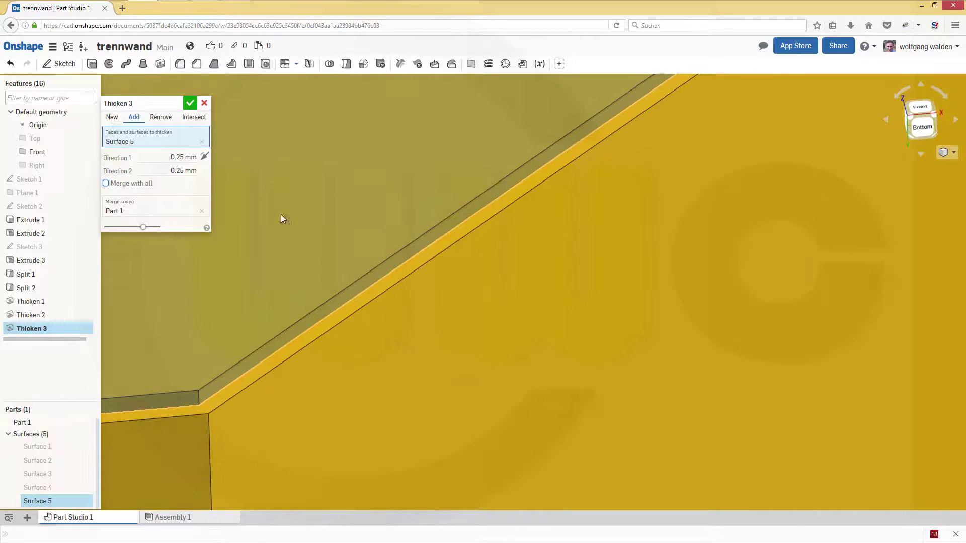
{"action": "left_click", "coordinate": [163, 172]}
{"action": "type", "text": "0"}
{"action": "key", "text": "Return"}
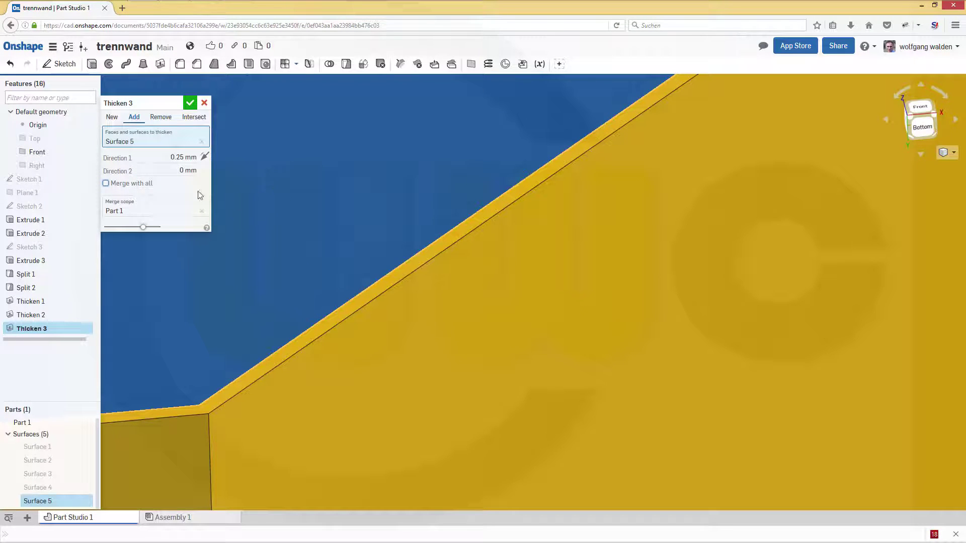
{"action": "left_click", "coordinate": [106, 185]}
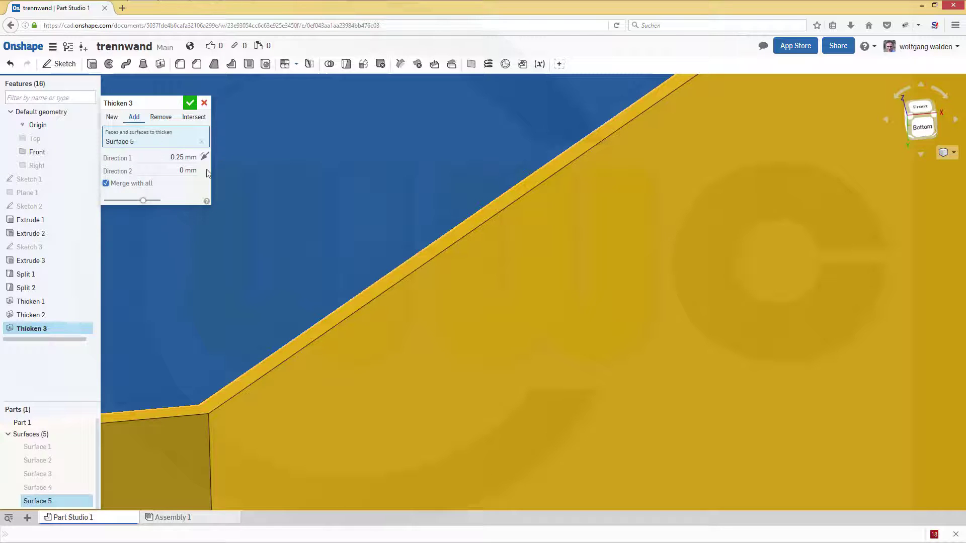
{"action": "left_click", "coordinate": [190, 103]}
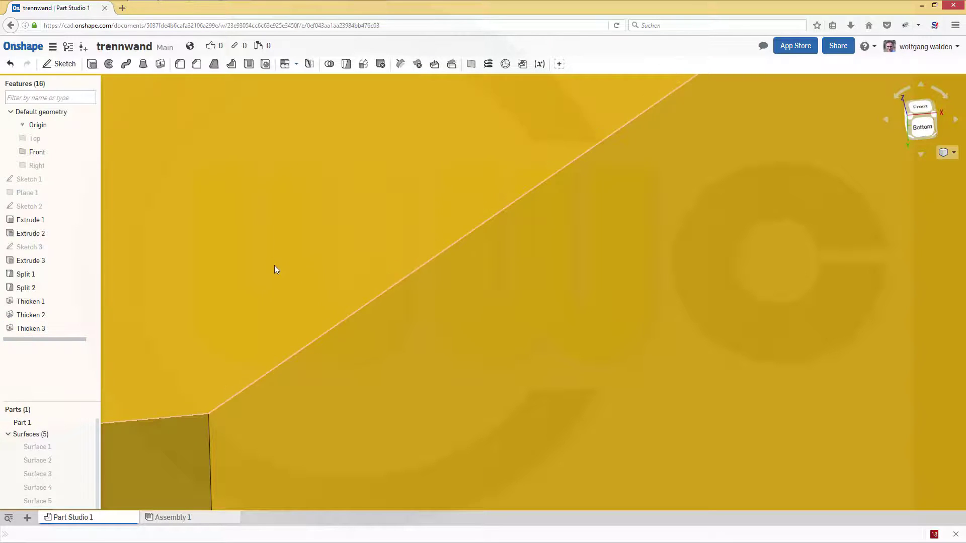
{"action": "right_click_drag", "start_coordinate": [274, 265], "coordinate": [359, 296]}
{"action": "scroll", "coordinate": [358, 296], "scroll_direction": "down", "scroll_amount": 10}
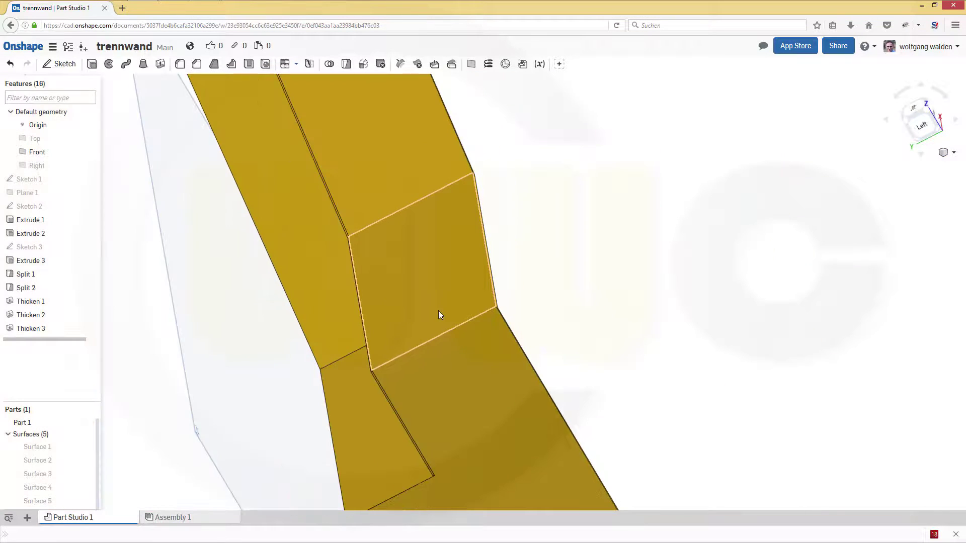
{"action": "right_click_drag", "start_coordinate": [408, 321], "coordinate": [419, 285]}
{"action": "scroll", "coordinate": [224, 197], "scroll_direction": "up", "scroll_amount": 5}
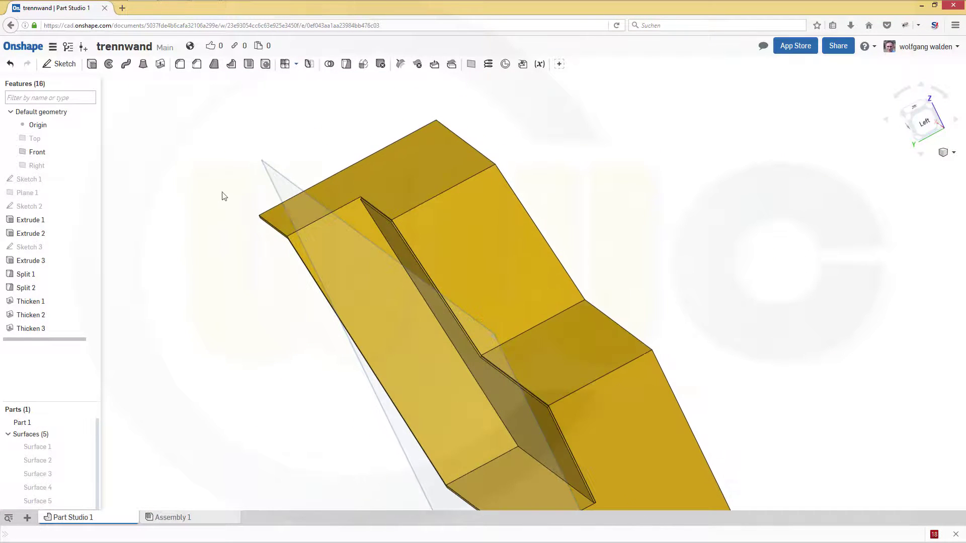
{"action": "right_click_drag", "start_coordinate": [468, 304], "coordinate": [472, 299]}
{"action": "scroll", "coordinate": [528, 371], "scroll_direction": "up", "scroll_amount": 8}
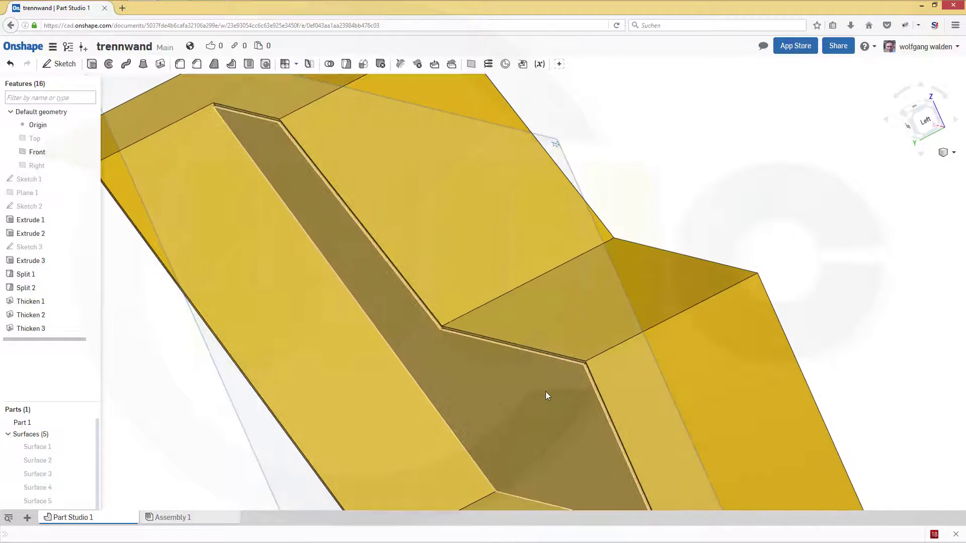
{"action": "mouse_move", "coordinate": [536, 381]}
{"action": "right_mouse_down"}
{"action": "mouse_move", "coordinate": [514, 378]}
{"action": "mouse_move", "coordinate": [527, 378]}
{"action": "right_mouse_up"}
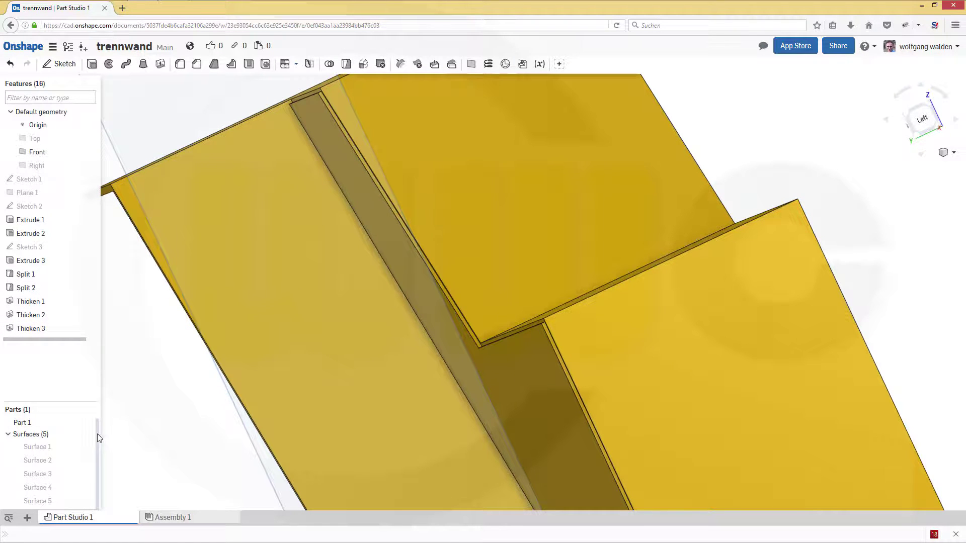
Edit Thicken 1 so its Direction 2 thickness is 0 mm
{"action": "double_click", "coordinate": [30, 302]}
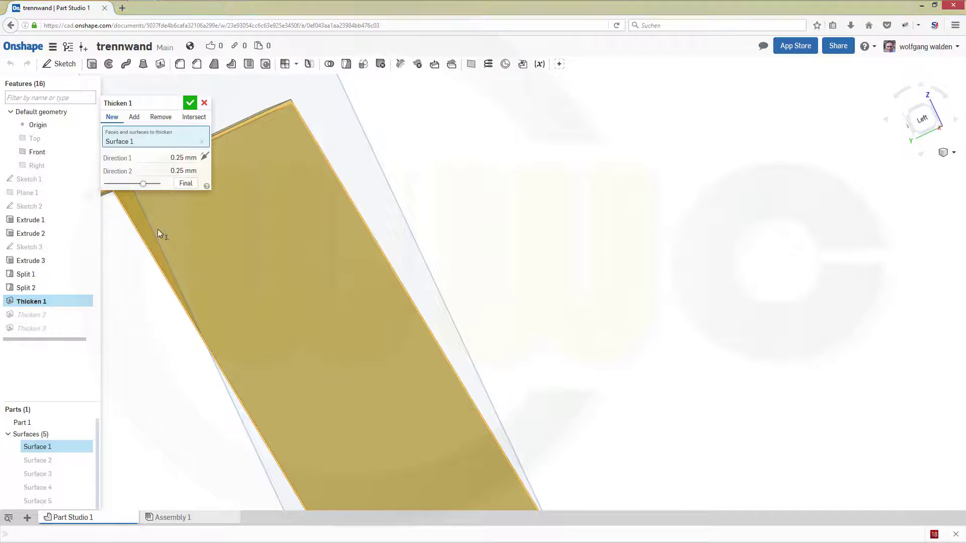
{"action": "scroll", "coordinate": [158, 227], "scroll_direction": "up", "scroll_amount": 1}
{"action": "left_click", "coordinate": [181, 168]}
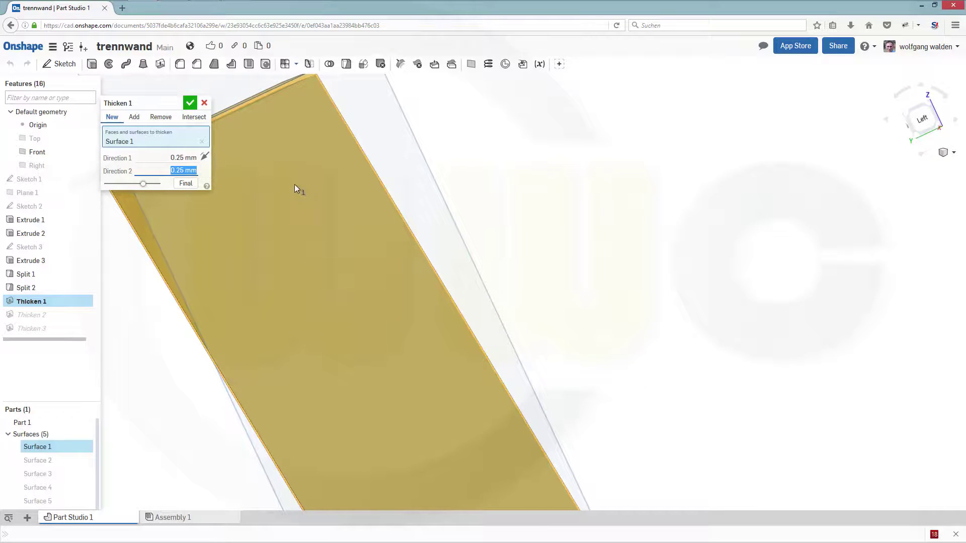
{"action": "type", "text": "0"}
{"action": "key", "text": "Return"}
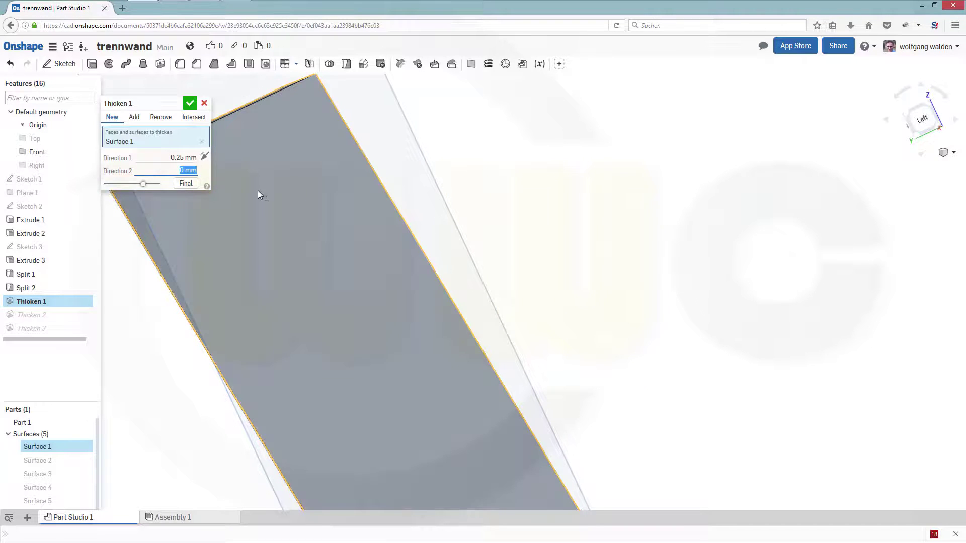
{"action": "left_click", "coordinate": [190, 106]}
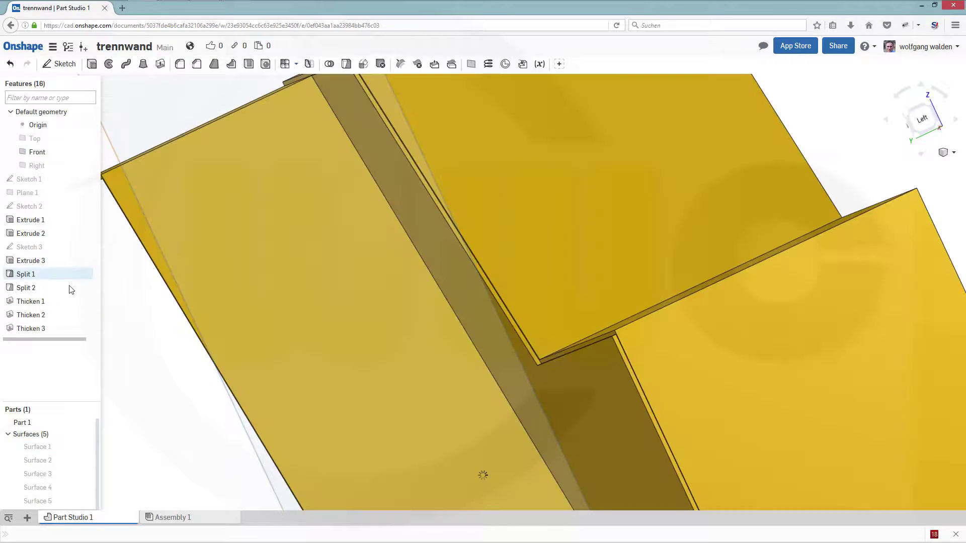
Edit Thicken 2 so its Direction 2 thickness is 0 mm
{"action": "double_click", "coordinate": [41, 321]}
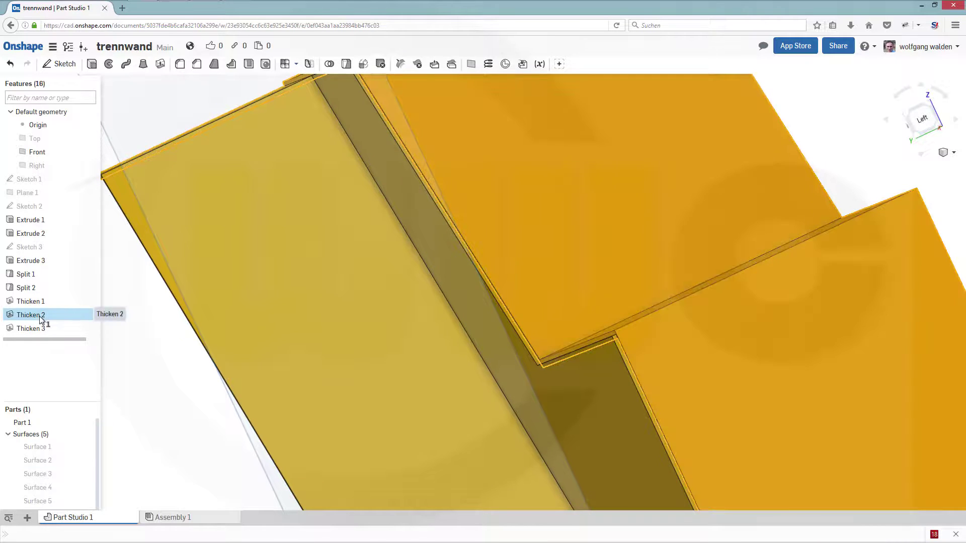
{"action": "left_click", "coordinate": [168, 170]}
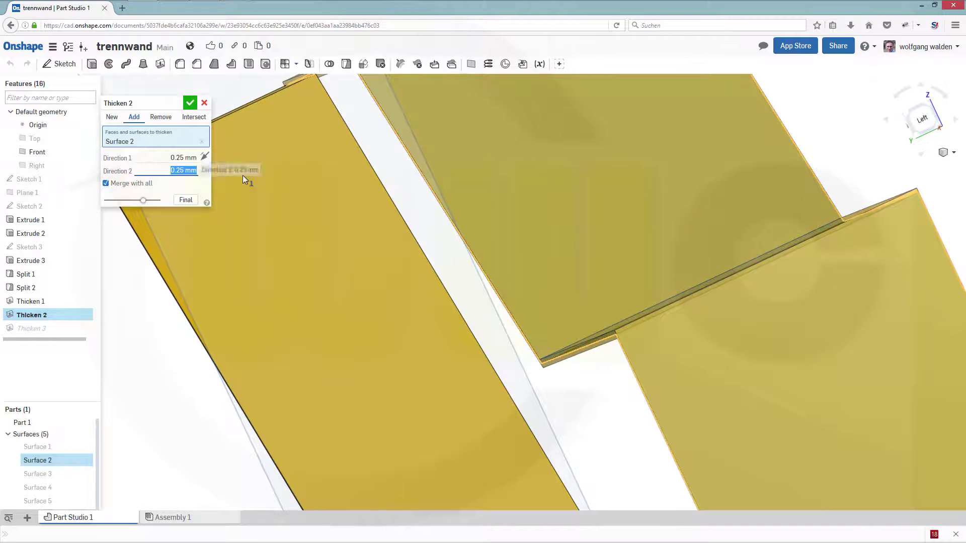
{"action": "type", "text": "0"}
{"action": "key", "text": "Return"}
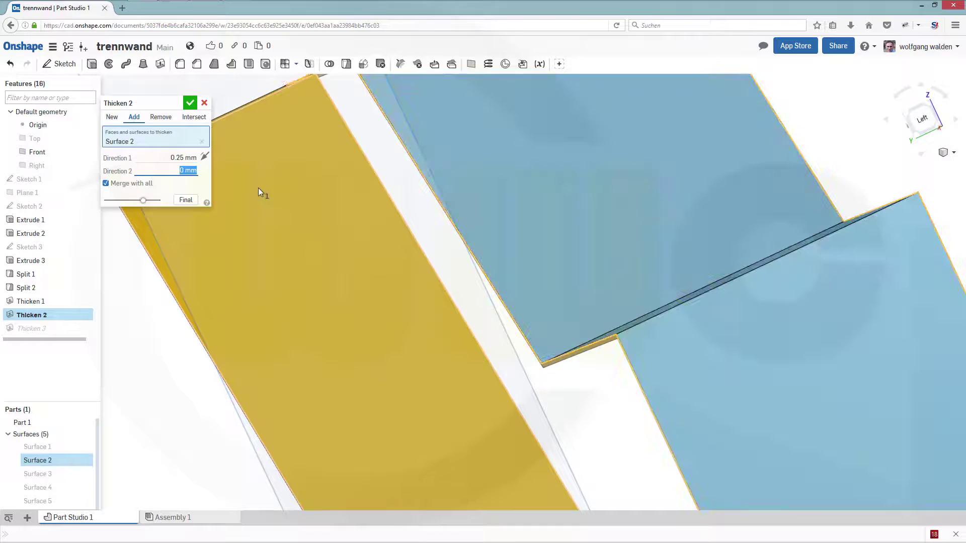
{"action": "left_click", "coordinate": [190, 103]}
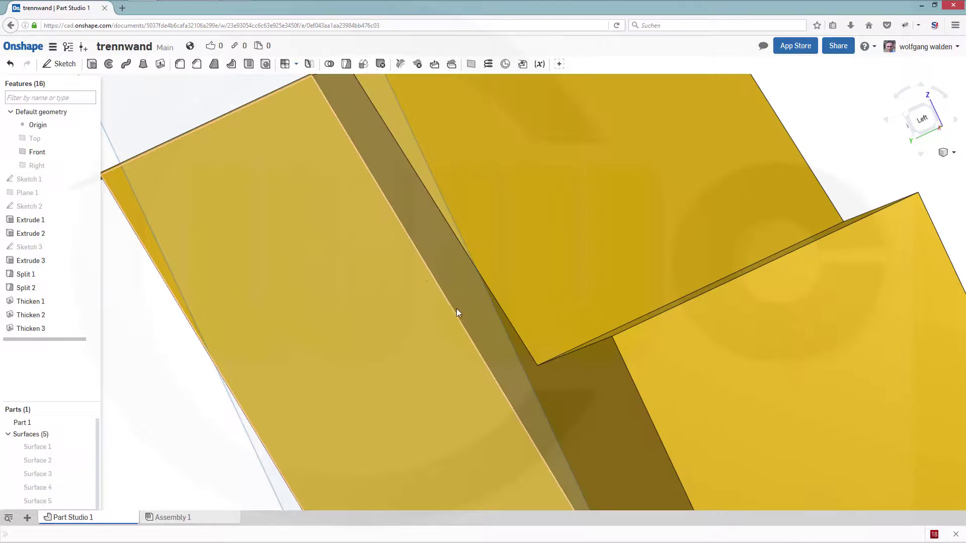
{"action": "right_click_drag", "start_coordinate": [457, 309], "coordinate": [511, 225]}
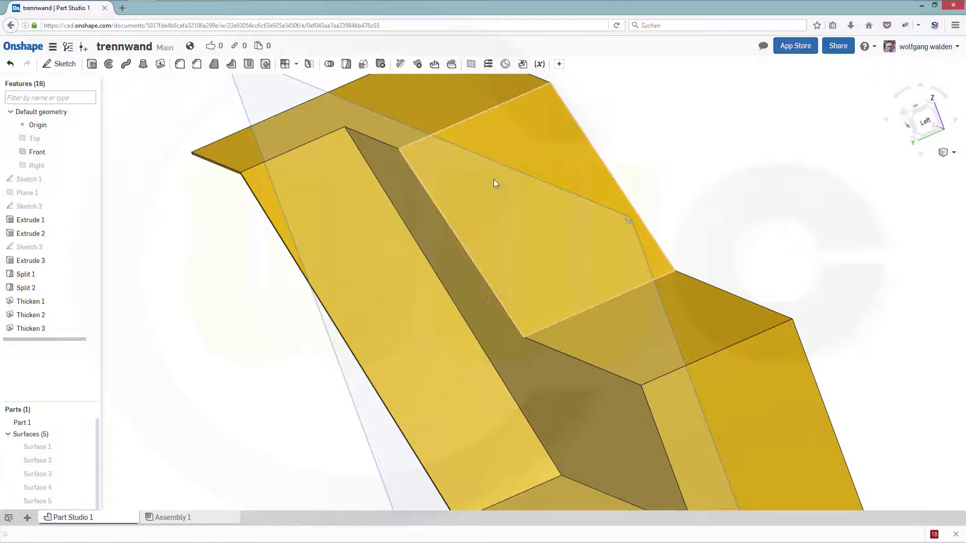
{"action": "right_click_drag", "start_coordinate": [494, 183], "coordinate": [585, 273]}
{"action": "right_click_drag", "start_coordinate": [761, 233], "coordinate": [770, 237]}
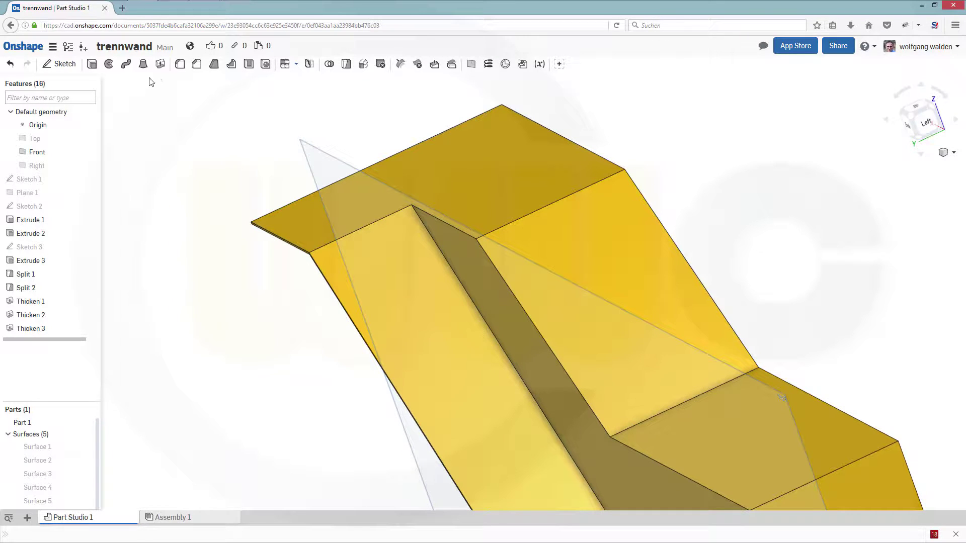
Begin a fillet selecting the lower, upper and a third bend edge
{"action": "left_click", "coordinate": [180, 65]}
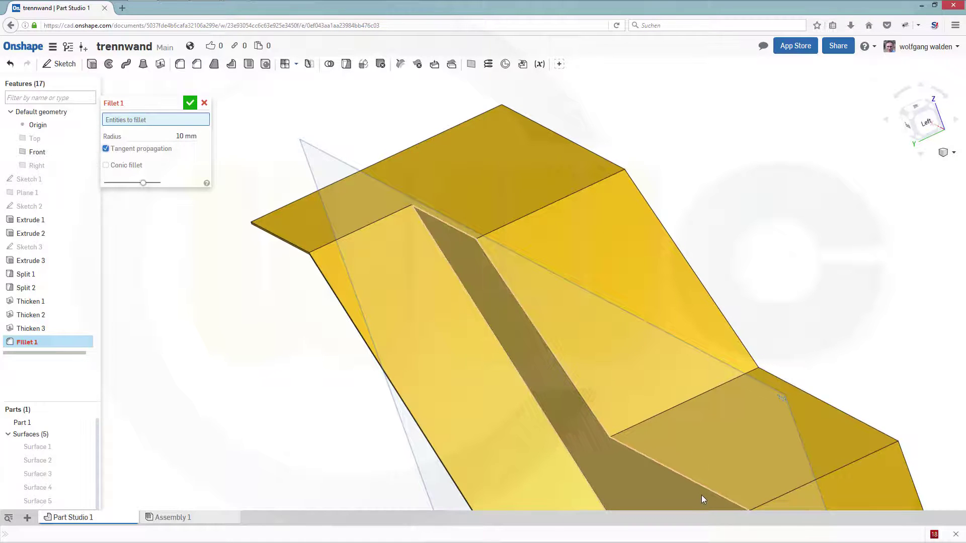
{"action": "middle_click_drag", "start_coordinate": [735, 450], "coordinate": [739, 259]}
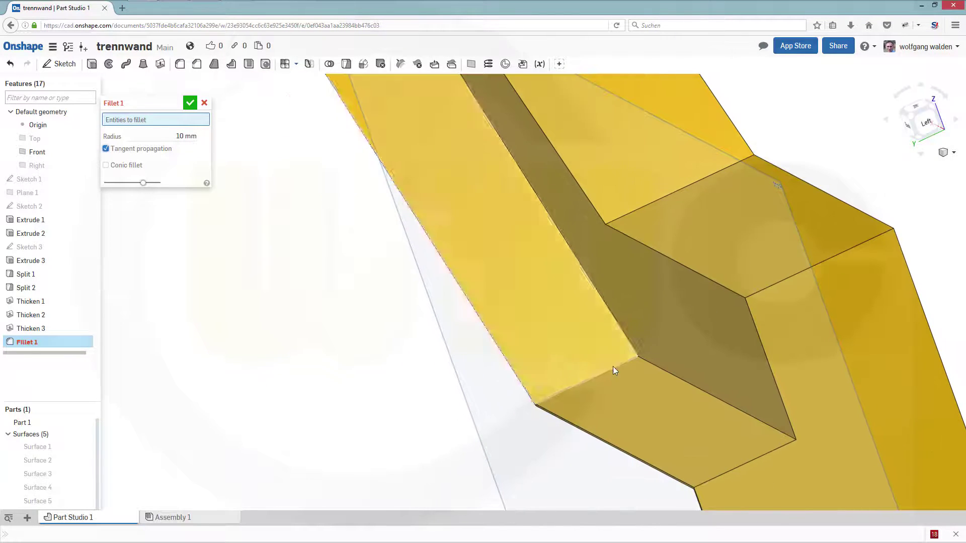
{"action": "left_click", "coordinate": [599, 375]}
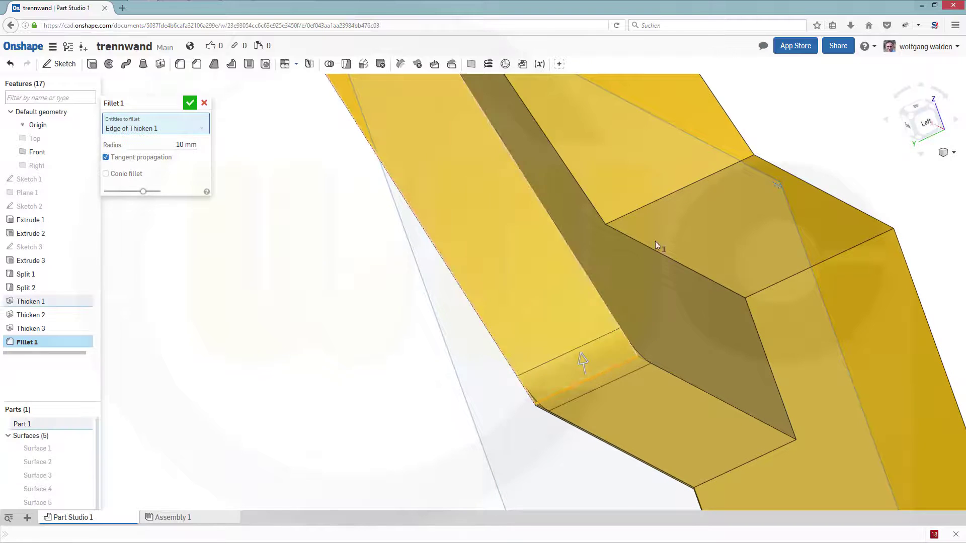
{"action": "left_click", "coordinate": [656, 202]}
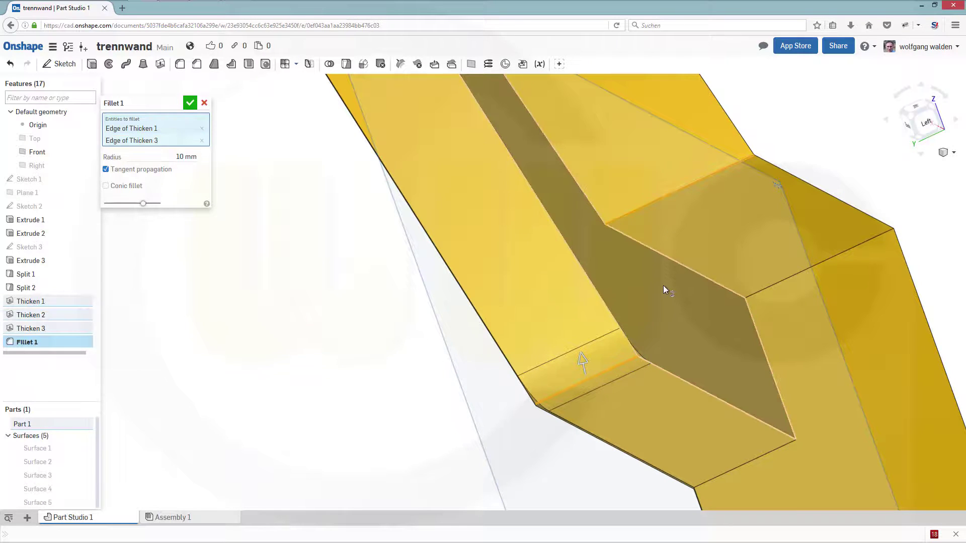
{"action": "scroll", "coordinate": [647, 229], "scroll_direction": "down", "scroll_amount": 4}
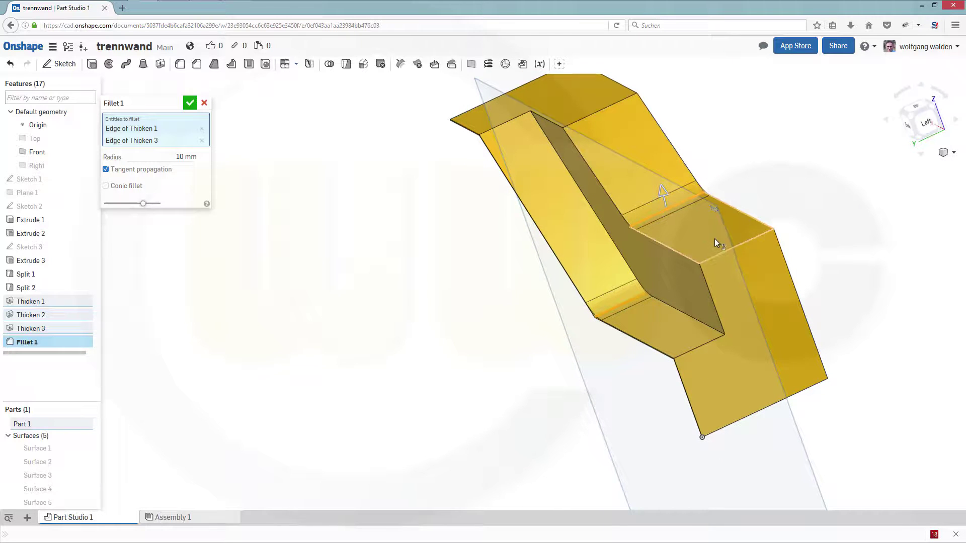
{"action": "middle_click_drag", "start_coordinate": [712, 249], "coordinate": [684, 246]}
{"action": "right_click_drag", "start_coordinate": [684, 246], "coordinate": [643, 193]}
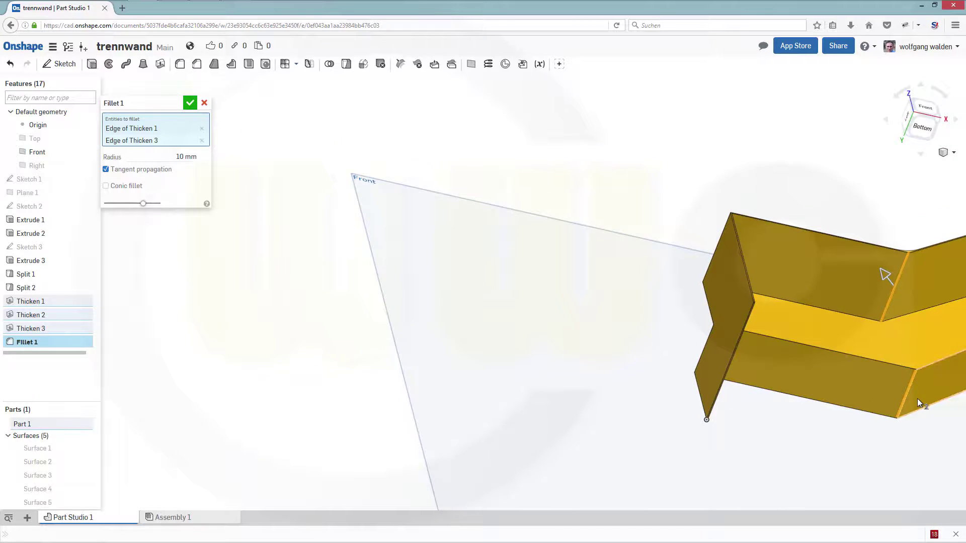
{"action": "scroll", "coordinate": [916, 392], "scroll_direction": "up", "scroll_amount": 6}
{"action": "scroll", "coordinate": [916, 322], "scroll_direction": "up", "scroll_amount": 2}
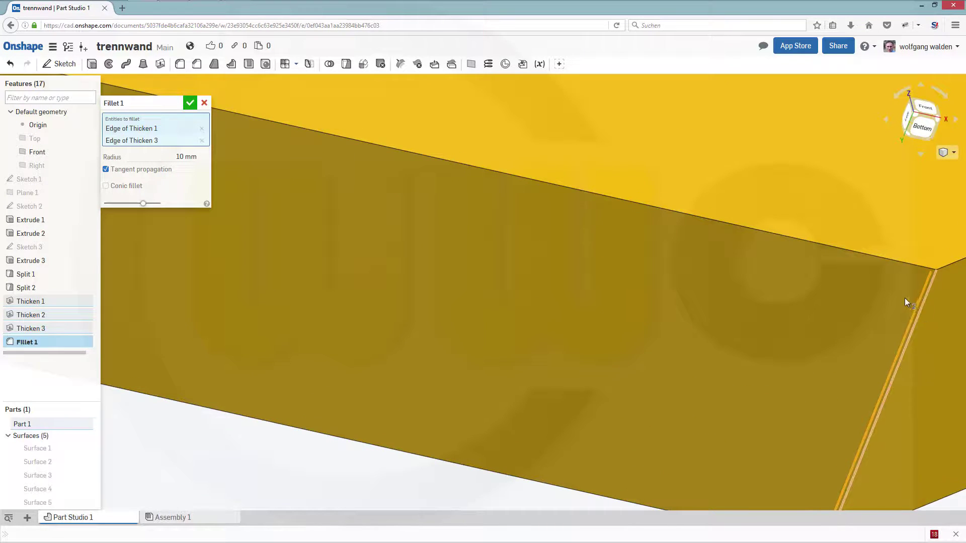
{"action": "middle_click_drag", "start_coordinate": [904, 298], "coordinate": [893, 277]}
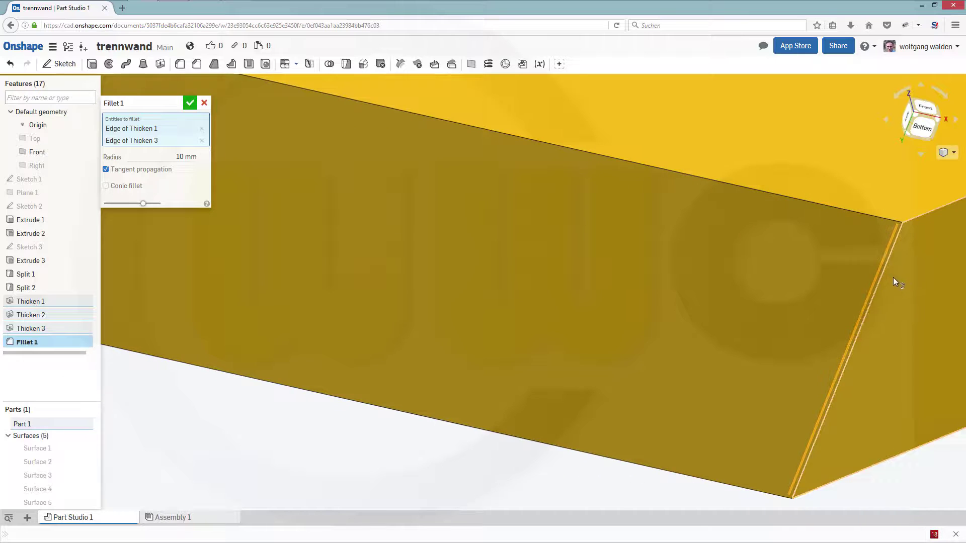
{"action": "left_click", "coordinate": [901, 348]}
{"action": "scroll", "coordinate": [743, 228], "scroll_direction": "down", "scroll_amount": 5}
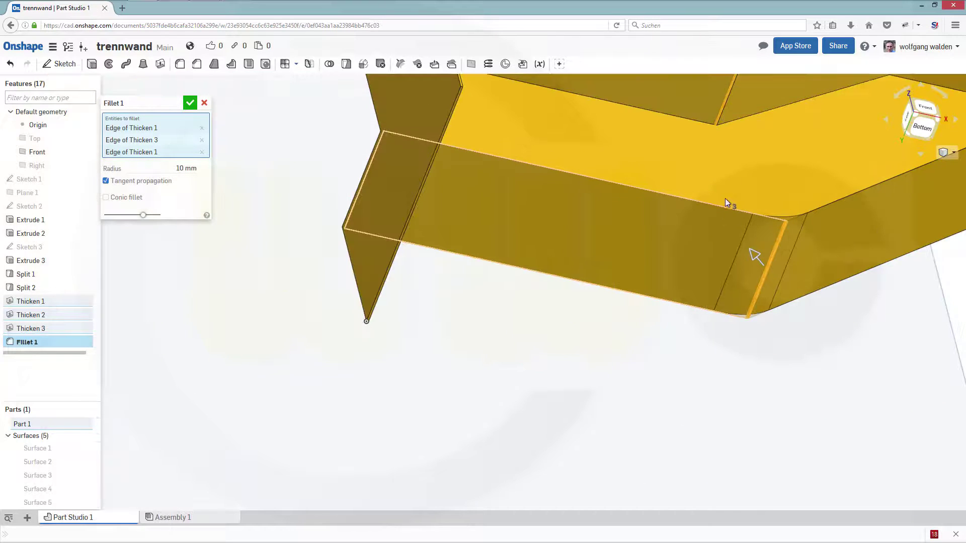
Add the outer corner edge and remove the wrongly picked Thicken 2 face
{"action": "left_click", "coordinate": [726, 115]}
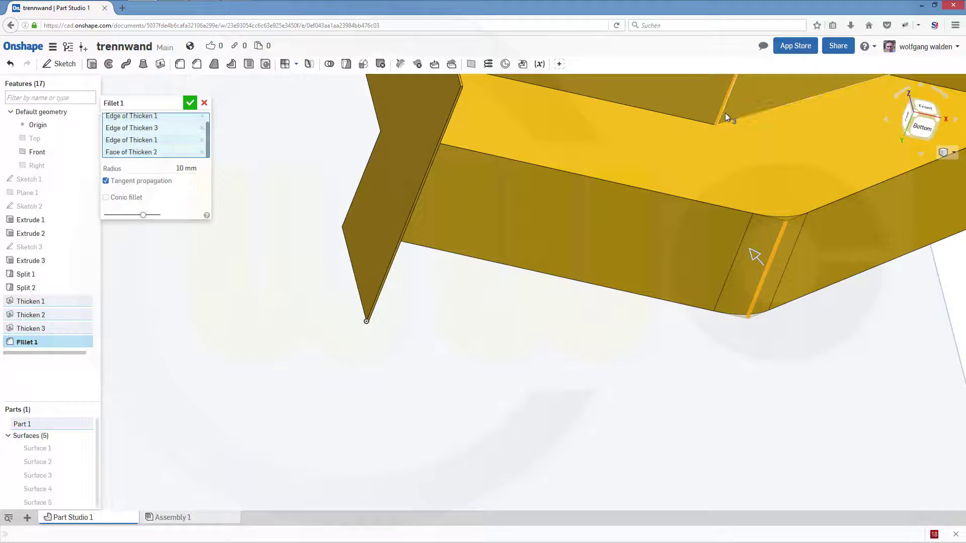
{"action": "scroll", "coordinate": [746, 111], "scroll_direction": "up", "scroll_amount": 3}
{"action": "right_click_drag", "start_coordinate": [747, 111], "coordinate": [684, 117]}
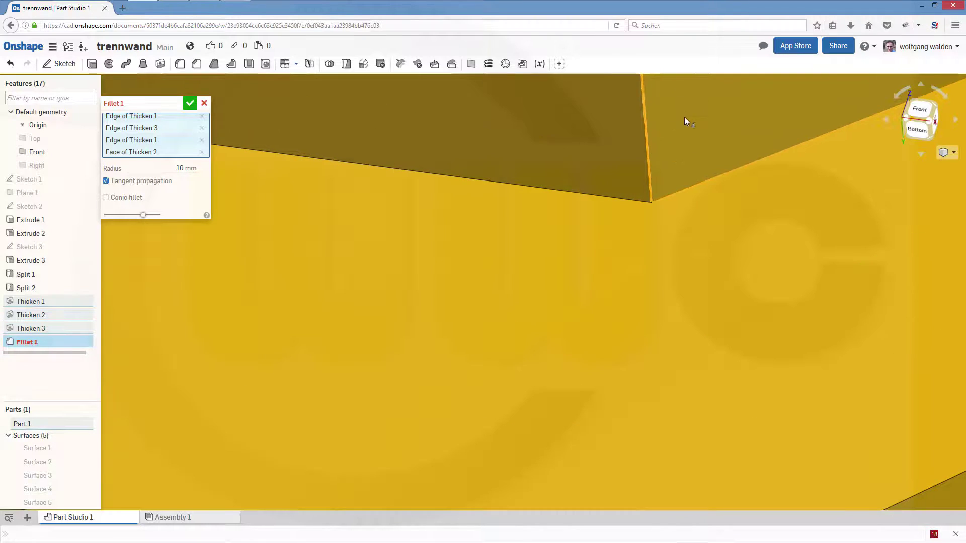
{"action": "scroll", "coordinate": [684, 116], "scroll_direction": "up", "scroll_amount": 3}
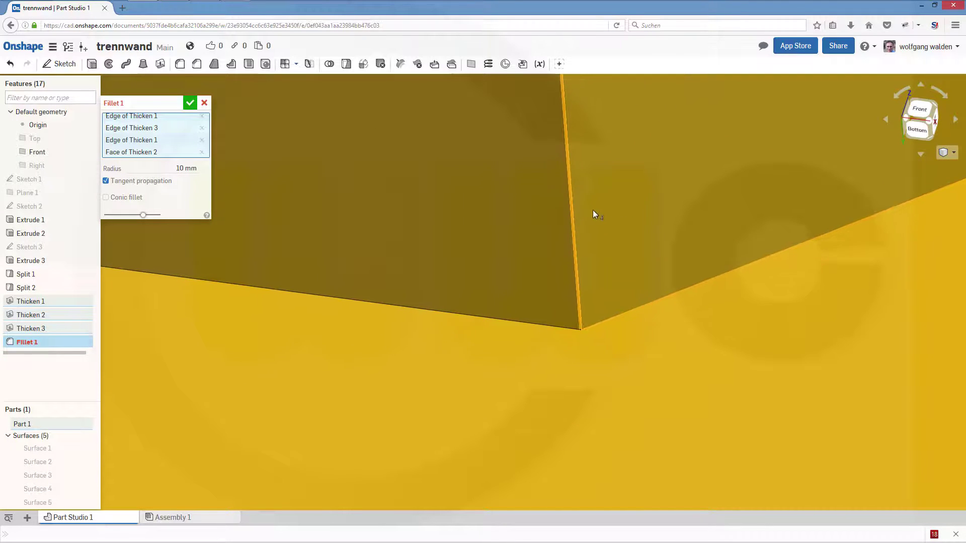
{"action": "scroll", "coordinate": [563, 267], "scroll_direction": "up", "scroll_amount": 4}
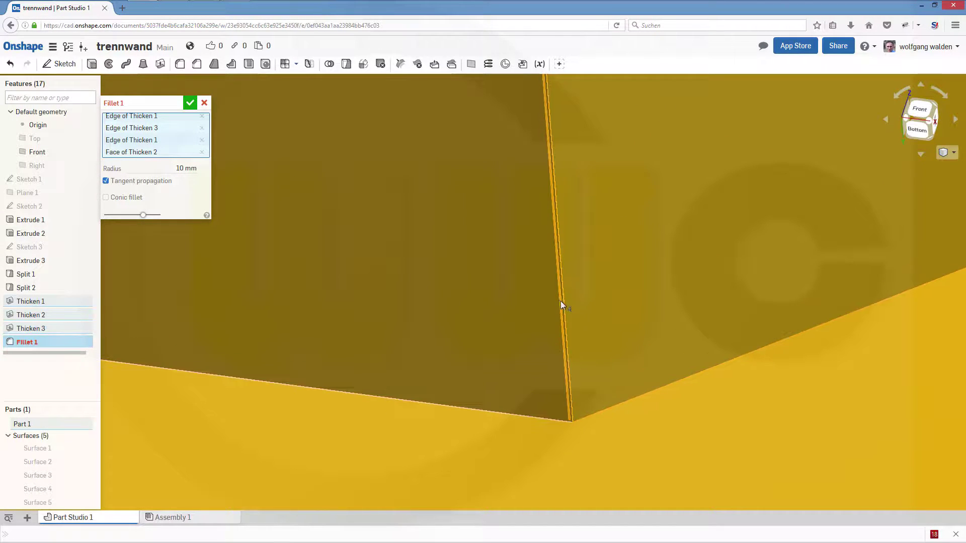
{"action": "scroll", "coordinate": [561, 302], "scroll_direction": "up", "scroll_amount": 3}
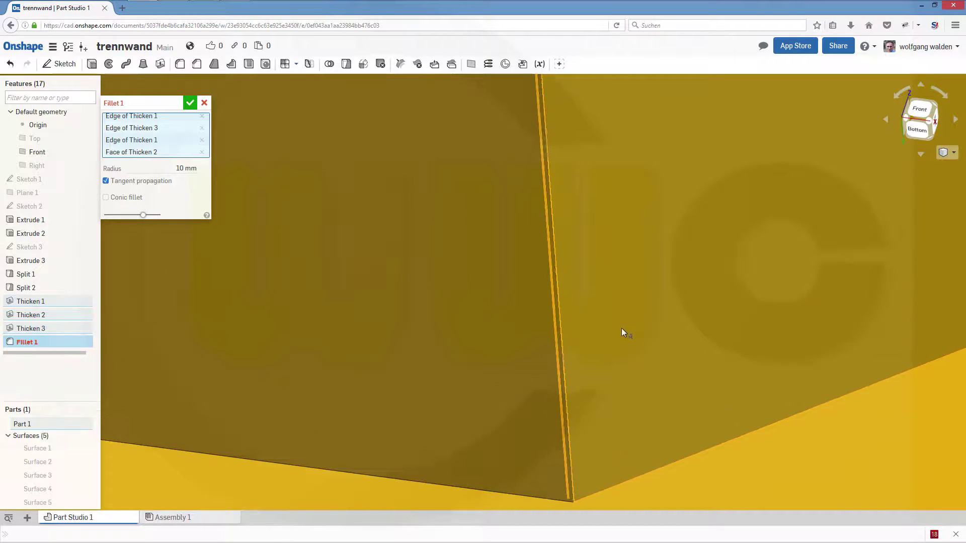
{"action": "left_click", "coordinate": [553, 344]}
{"action": "scroll", "coordinate": [603, 339], "scroll_direction": "down", "scroll_amount": 5}
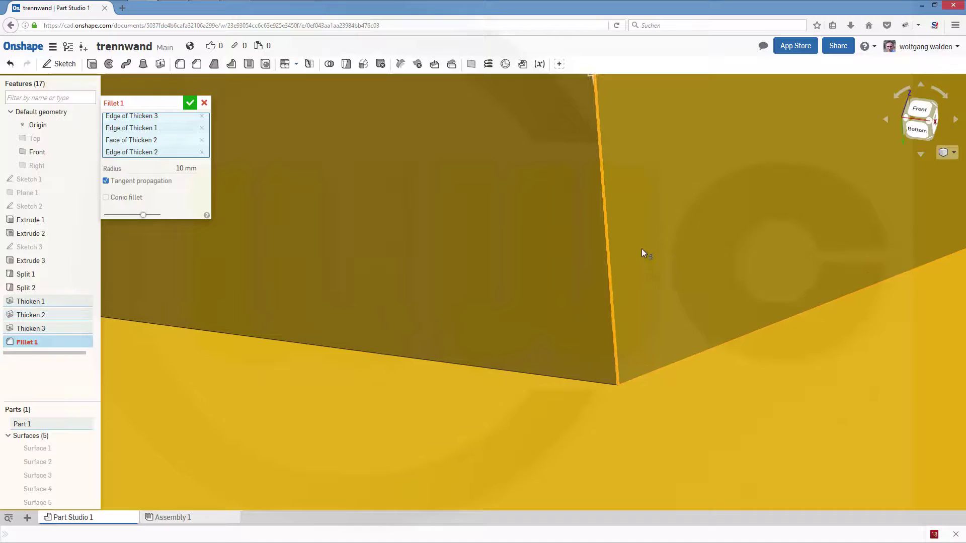
{"action": "right_click_drag", "start_coordinate": [643, 253], "coordinate": [637, 231]}
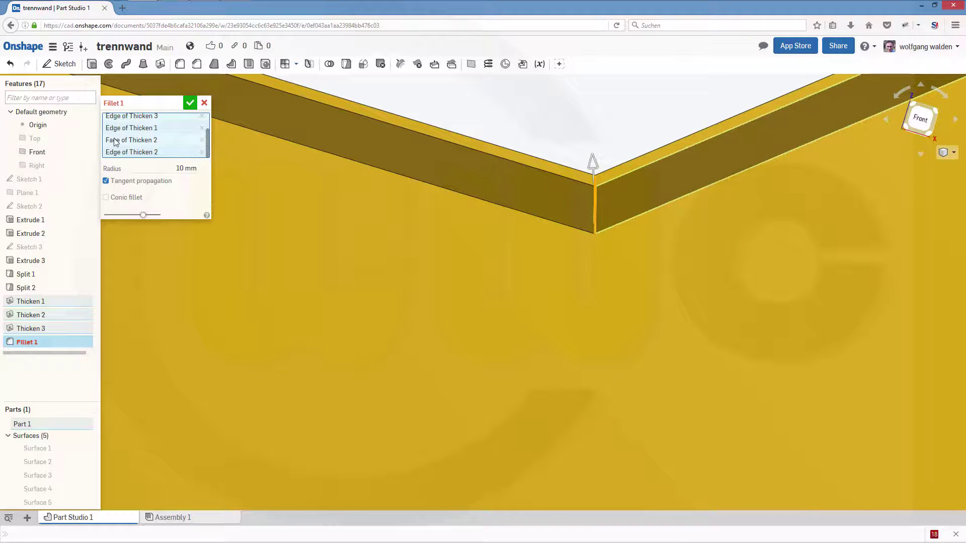
{"action": "left_click", "coordinate": [202, 140]}
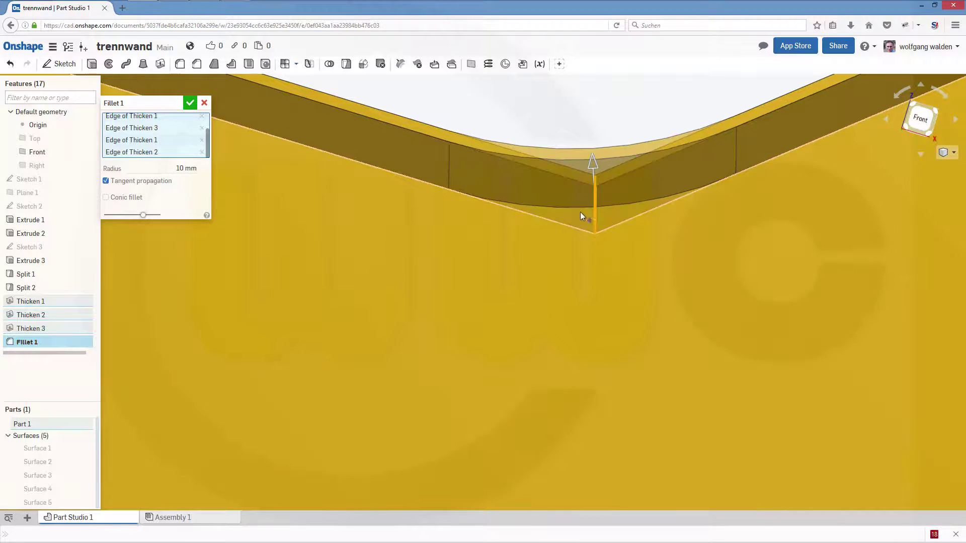
Add the inner vertical and outer corner edges and confirm the 10 mm fillet
{"action": "scroll", "coordinate": [648, 199], "scroll_direction": "up", "scroll_amount": 5}
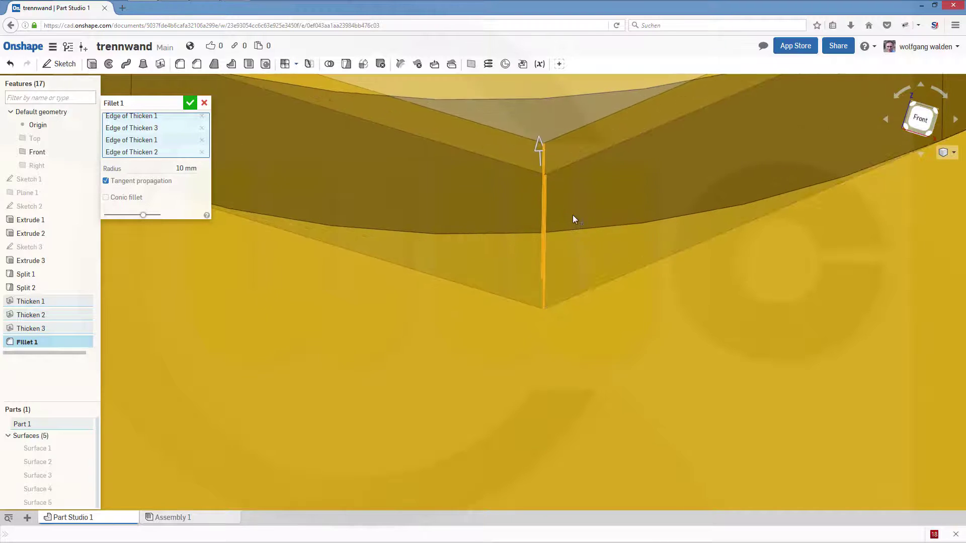
{"action": "right_click_drag", "start_coordinate": [573, 215], "coordinate": [572, 152]}
{"action": "scroll", "coordinate": [578, 143], "scroll_direction": "up", "scroll_amount": 5}
{"action": "scroll", "coordinate": [577, 144], "scroll_direction": "down", "scroll_amount": 2}
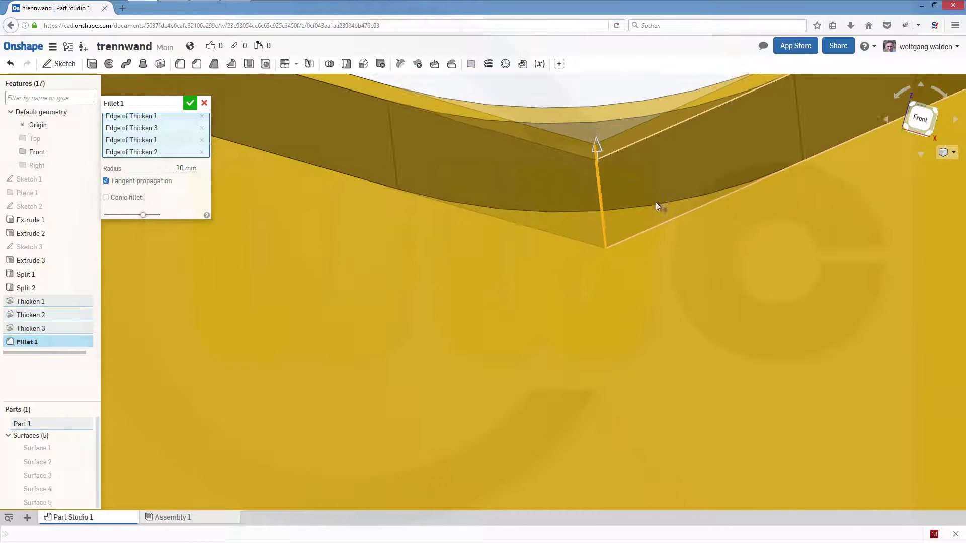
{"action": "scroll", "coordinate": [656, 201], "scroll_direction": "down", "scroll_amount": 6}
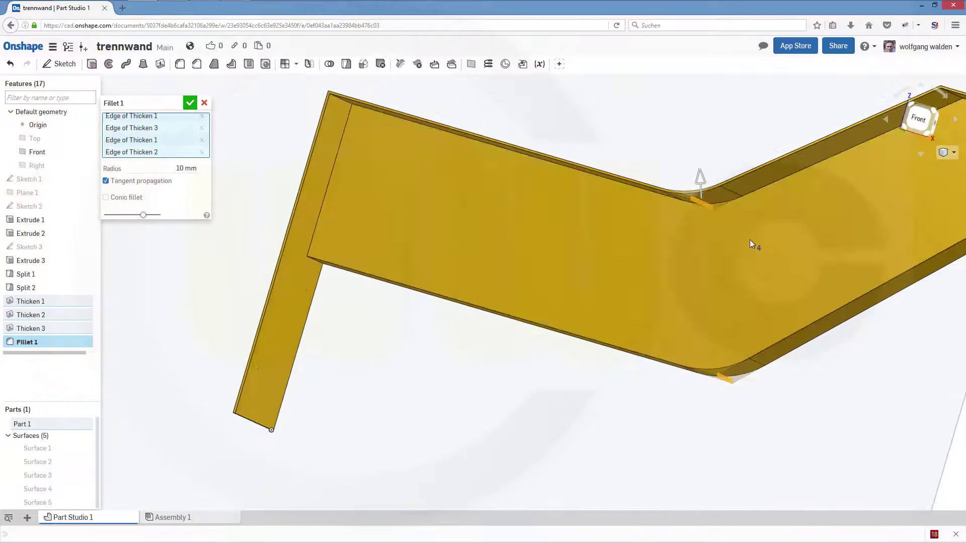
{"action": "right_click_drag", "start_coordinate": [842, 193], "coordinate": [600, 282]}
{"action": "scroll", "coordinate": [665, 209], "scroll_direction": "up", "scroll_amount": 4}
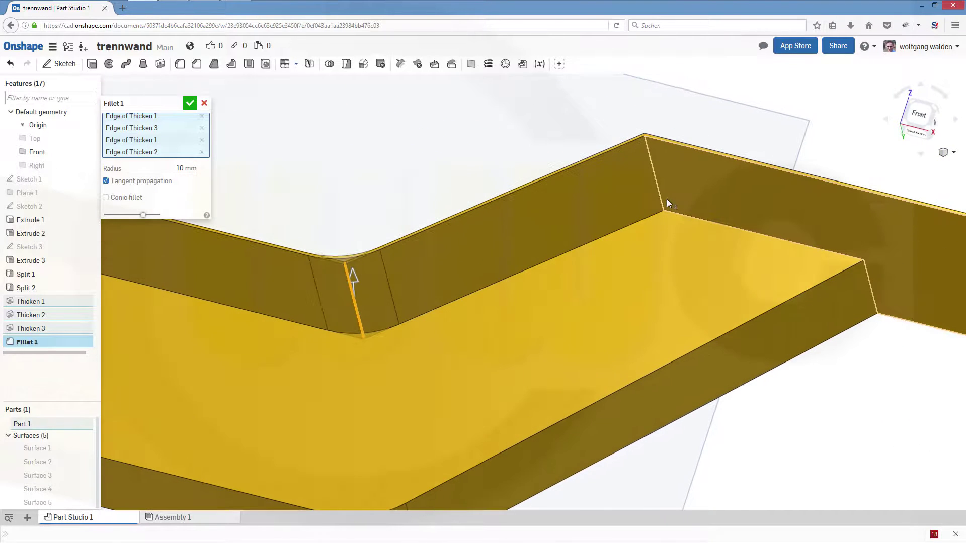
{"action": "left_click", "coordinate": [658, 188]}
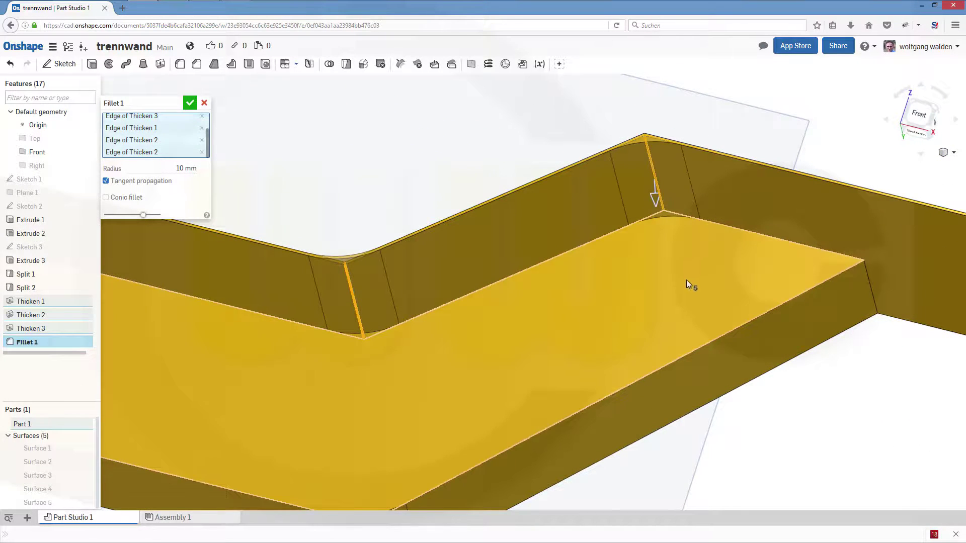
{"action": "right_click_drag", "start_coordinate": [600, 260], "coordinate": [660, 246]}
{"action": "scroll", "coordinate": [664, 250], "scroll_direction": "up", "scroll_amount": 5}
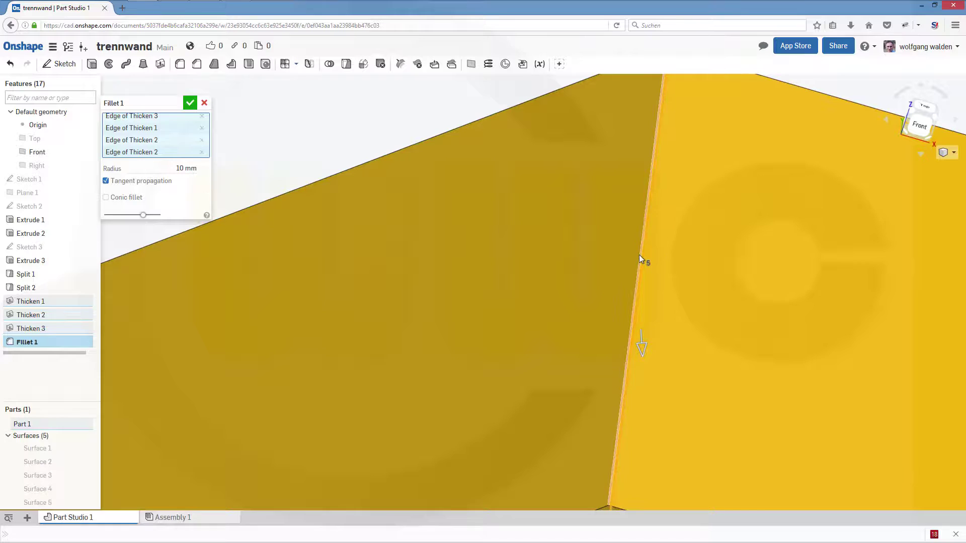
{"action": "left_click", "coordinate": [640, 259]}
{"action": "scroll", "coordinate": [640, 255], "scroll_direction": "down", "scroll_amount": 3}
{"action": "scroll", "coordinate": [672, 294], "scroll_direction": "down", "scroll_amount": 3}
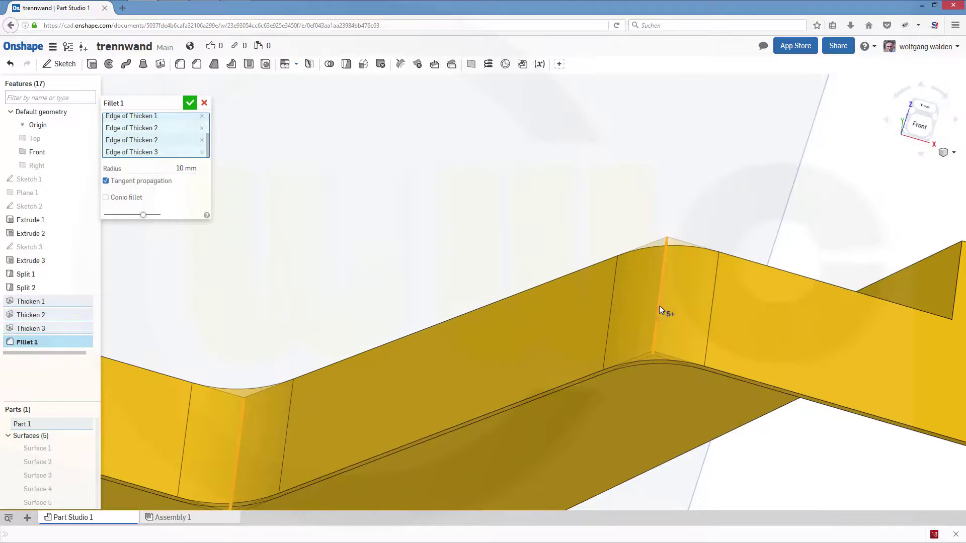
{"action": "scroll", "coordinate": [660, 309], "scroll_direction": "down", "scroll_amount": 5}
{"action": "scroll", "coordinate": [529, 427], "scroll_direction": "up", "scroll_amount": 4}
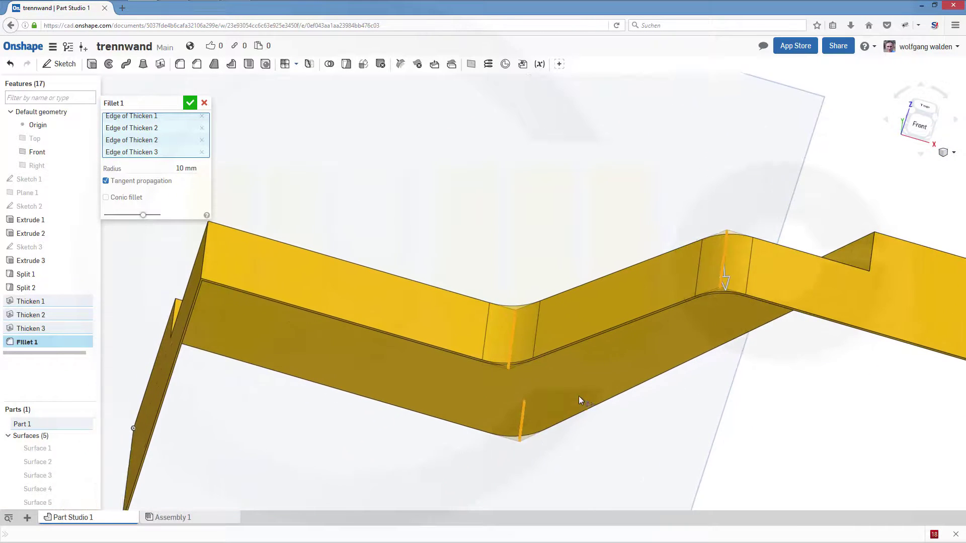
{"action": "right_click_drag", "start_coordinate": [529, 376], "coordinate": [632, 394]}
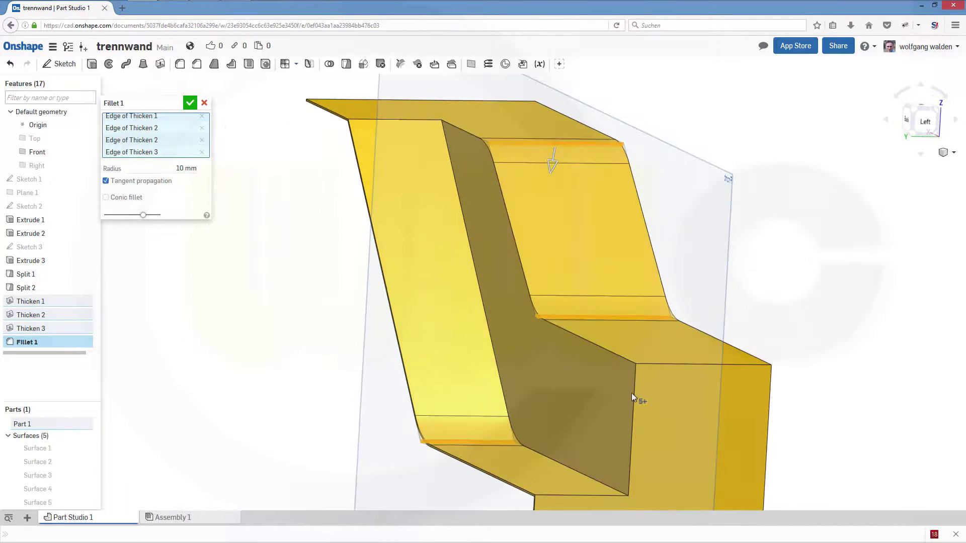
{"action": "left_click", "coordinate": [190, 104]}
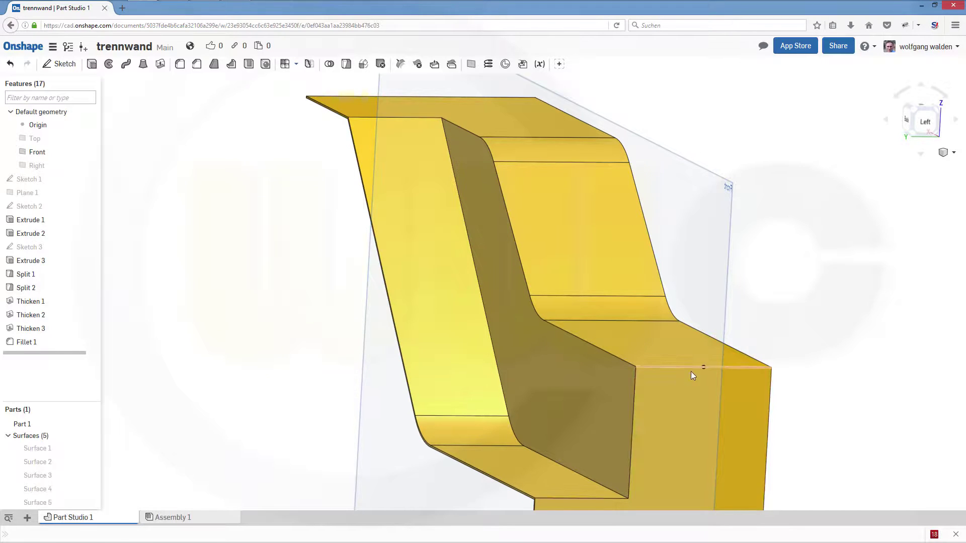
Reopen the 10 mm Fillet 1 and add the wall's vertical bend edge to it
{"action": "double_click", "coordinate": [24, 344]}
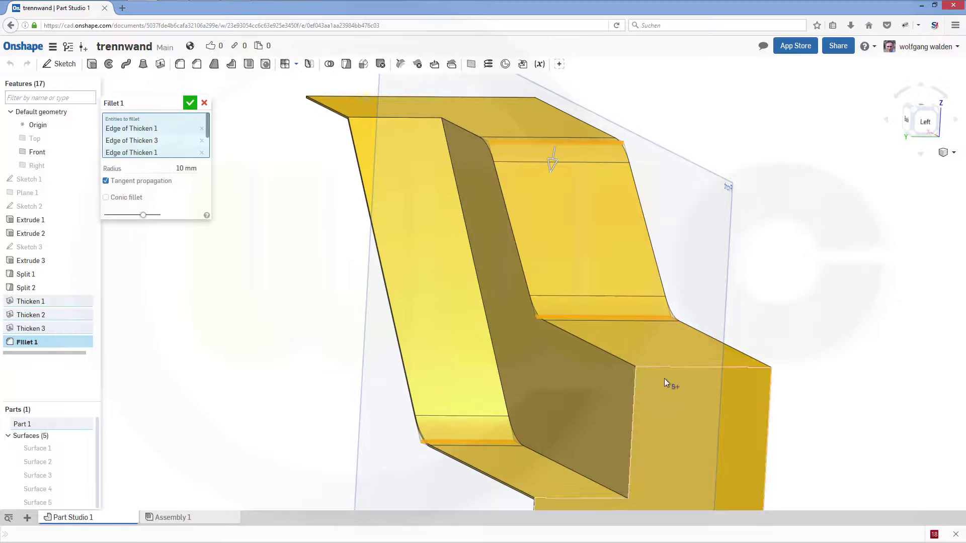
{"action": "right_click_drag", "start_coordinate": [819, 395], "coordinate": [730, 313]}
{"action": "scroll", "coordinate": [715, 302], "scroll_direction": "up", "scroll_amount": 5}
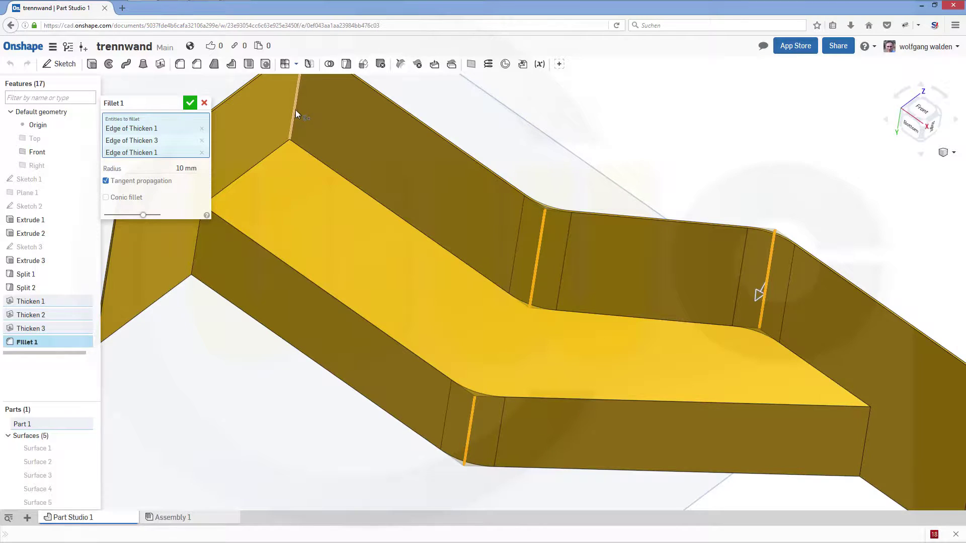
{"action": "scroll", "coordinate": [295, 109], "scroll_direction": "up", "scroll_amount": 8}
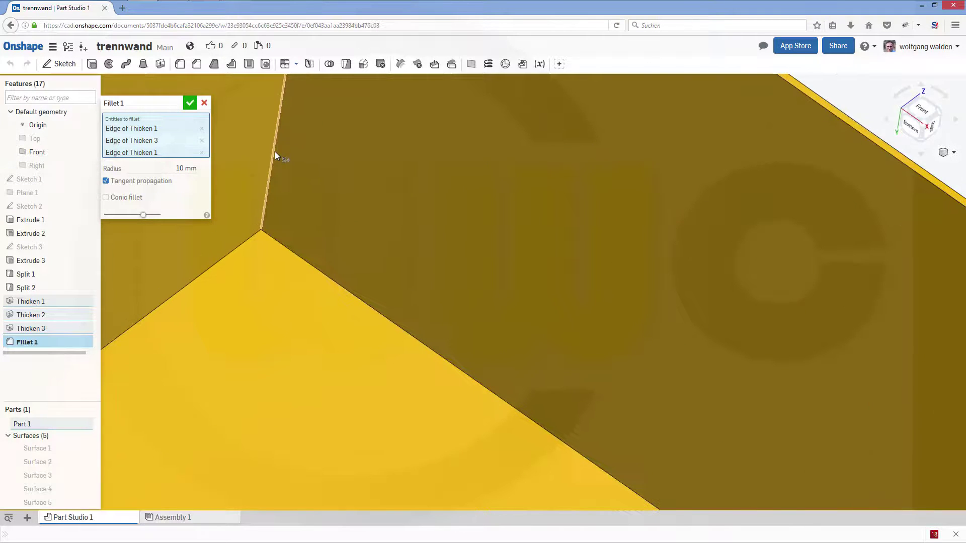
{"action": "left_click", "coordinate": [275, 152]}
Add the front face's top edge to Fillet 1 and commit the update
{"action": "scroll", "coordinate": [352, 210], "scroll_direction": "down", "scroll_amount": 2}
{"action": "scroll", "coordinate": [342, 209], "scroll_direction": "down", "scroll_amount": 4}
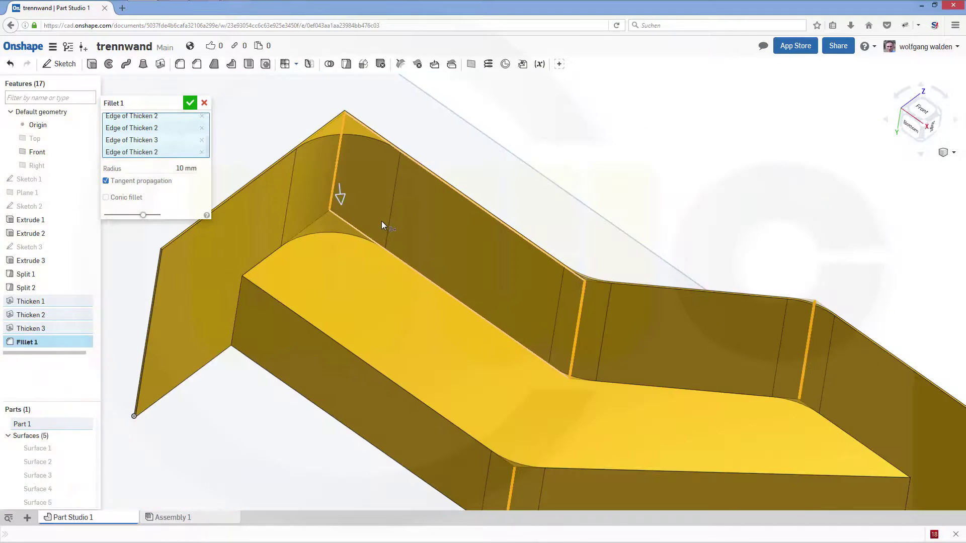
{"action": "key", "text": "shift+3"}
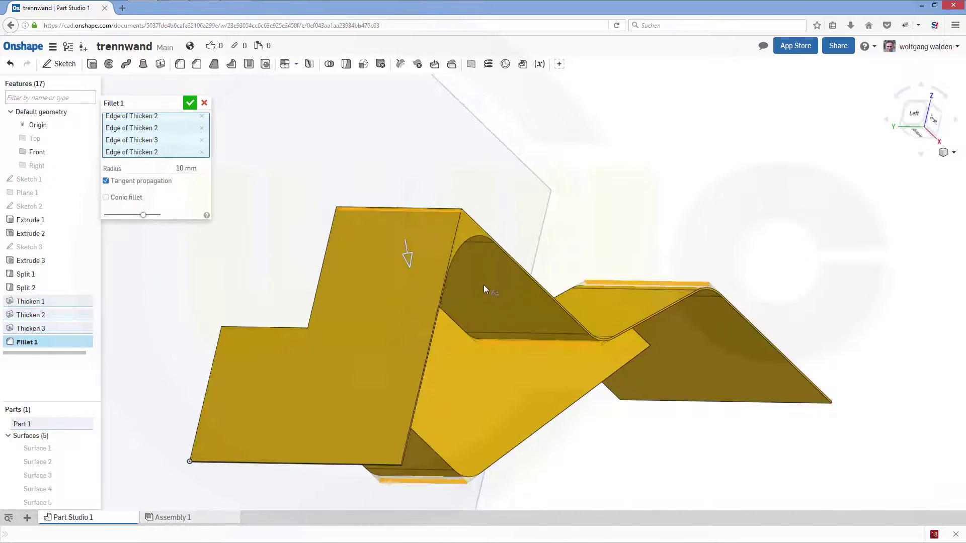
{"action": "left_click", "coordinate": [446, 220]}
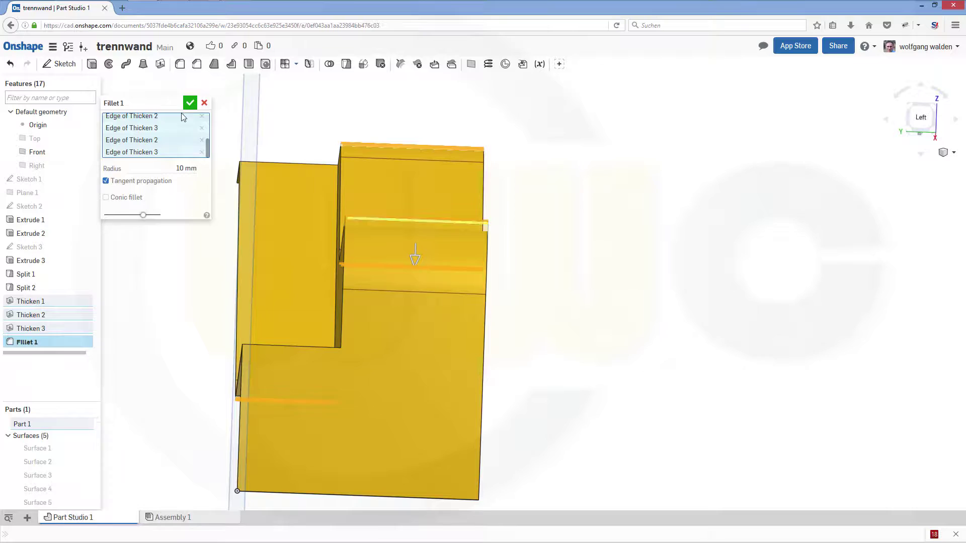
{"action": "key", "text": "Return"}
{"action": "right_click_drag", "start_coordinate": [290, 301], "coordinate": [321, 318]}
{"action": "scroll", "coordinate": [211, 228], "scroll_direction": "up", "scroll_amount": 3}
{"action": "scroll", "coordinate": [264, 249], "scroll_direction": "down", "scroll_amount": 3}
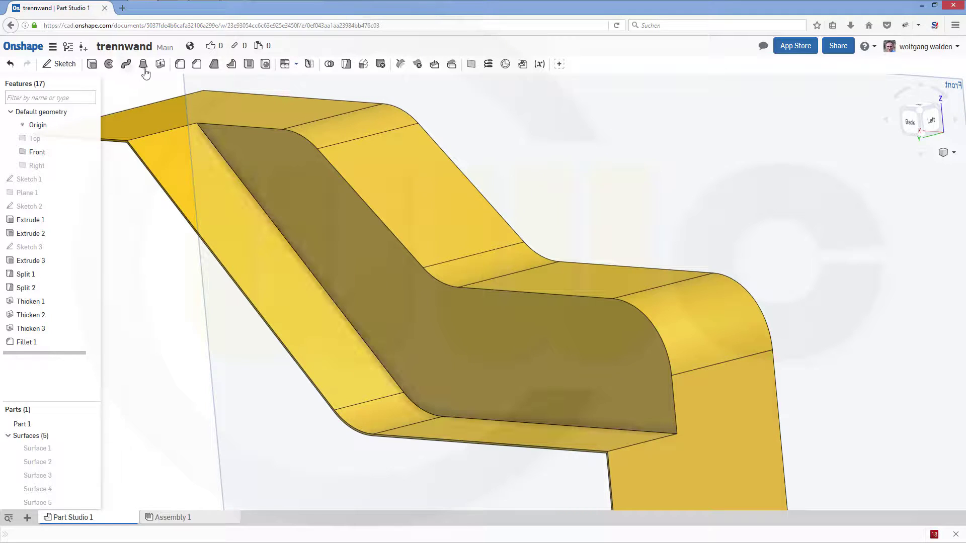
Start a 5 mm fillet and pick the first channel edge, the top channel edge and a Fillet 1 edge
{"action": "left_click", "coordinate": [180, 65]}
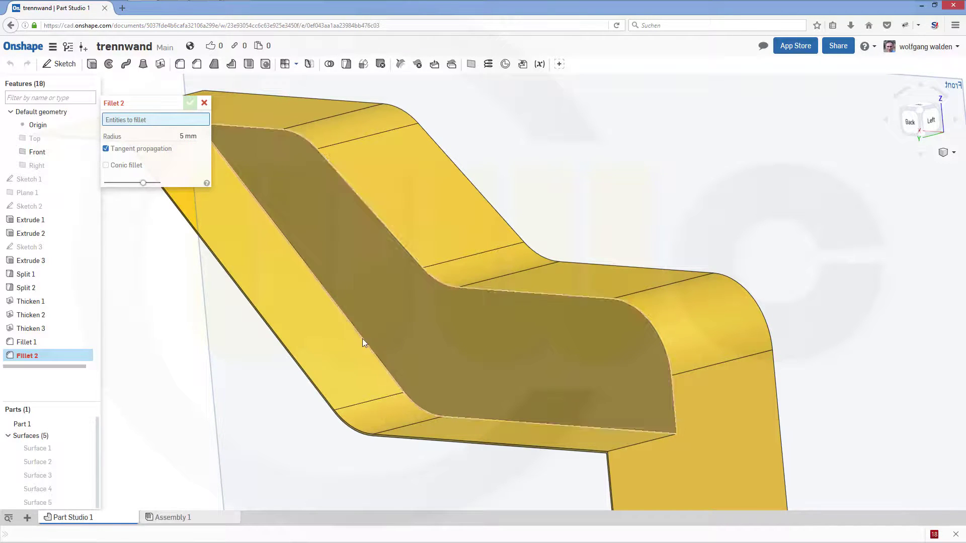
{"action": "right_click_drag", "start_coordinate": [343, 316], "coordinate": [344, 126]}
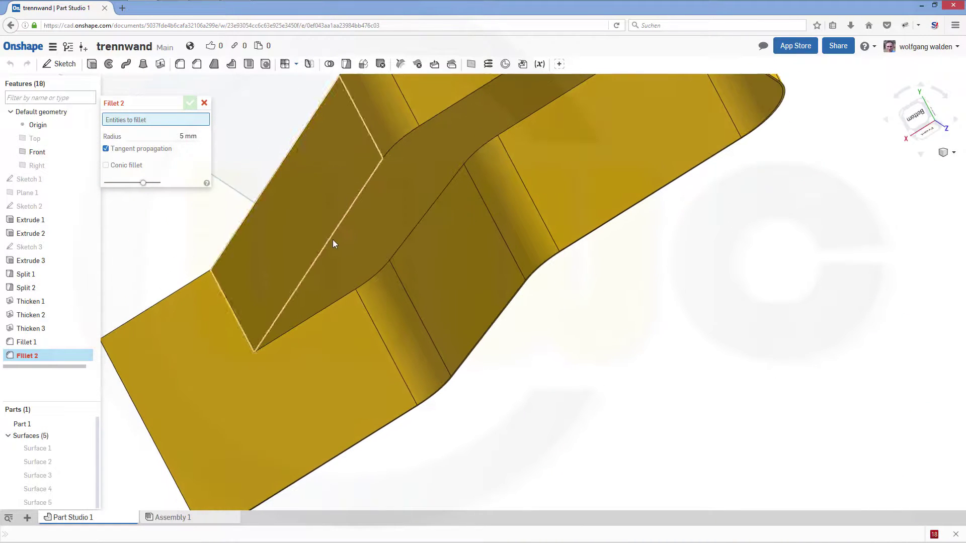
{"action": "left_click", "coordinate": [332, 240]}
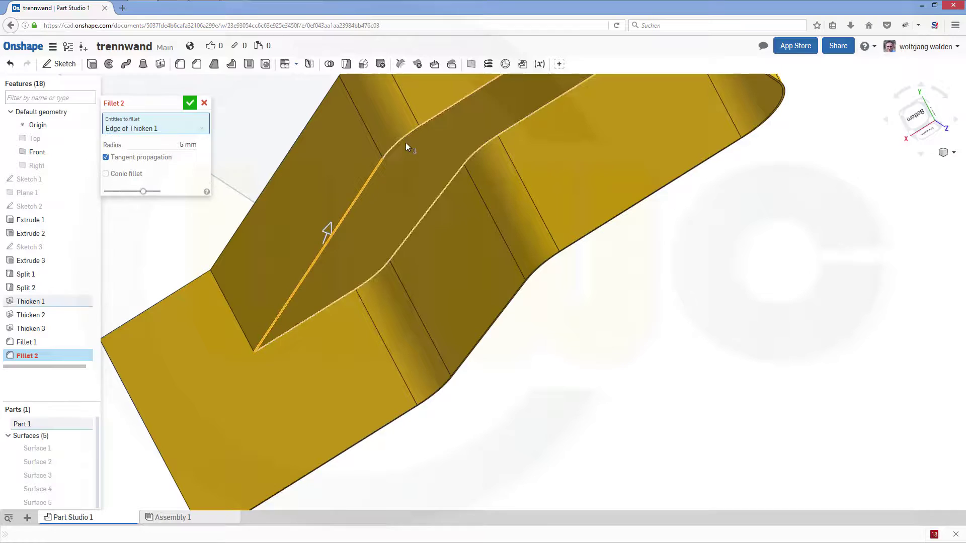
{"action": "left_click", "coordinate": [454, 107]}
{"action": "right_click_drag", "start_coordinate": [397, 177], "coordinate": [411, 213]}
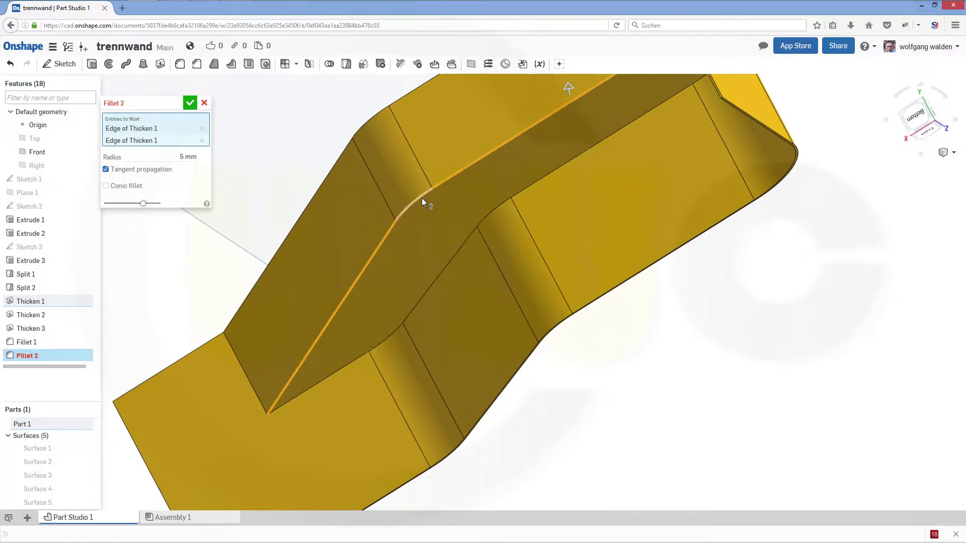
{"action": "left_click", "coordinate": [422, 200]}
Add the Thicken 3 edge from the back and commit the 5 mm Fillet 2
{"action": "middle_click_drag", "start_coordinate": [406, 225], "coordinate": [432, 278]}
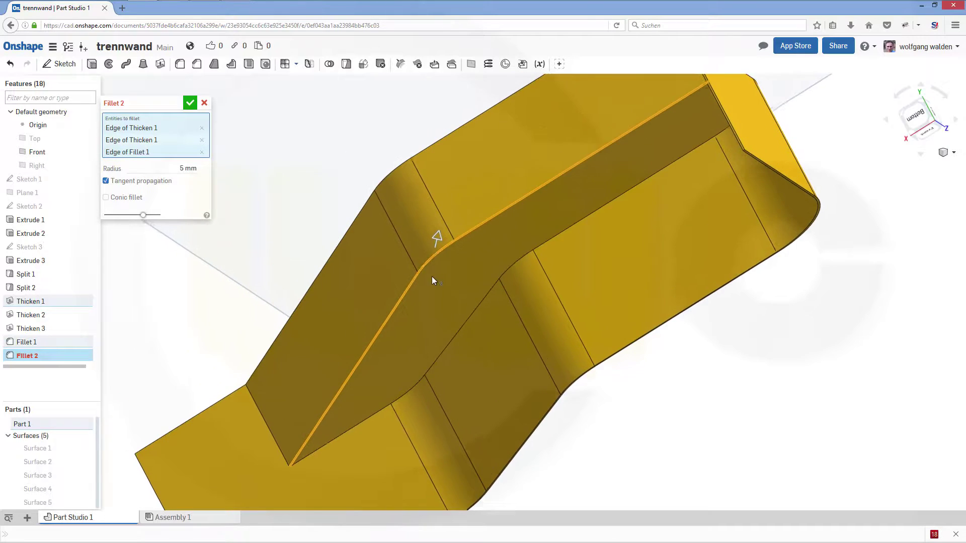
{"action": "right_click_drag", "start_coordinate": [432, 278], "coordinate": [503, 393]}
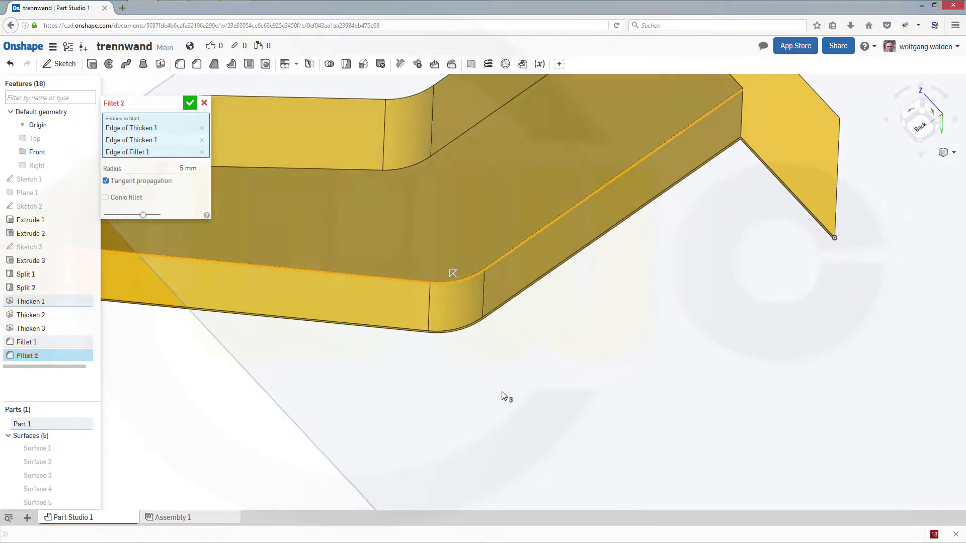
{"action": "scroll", "coordinate": [440, 392], "scroll_direction": "up", "scroll_amount": 3}
{"action": "scroll", "coordinate": [388, 161], "scroll_direction": "up", "scroll_amount": 2}
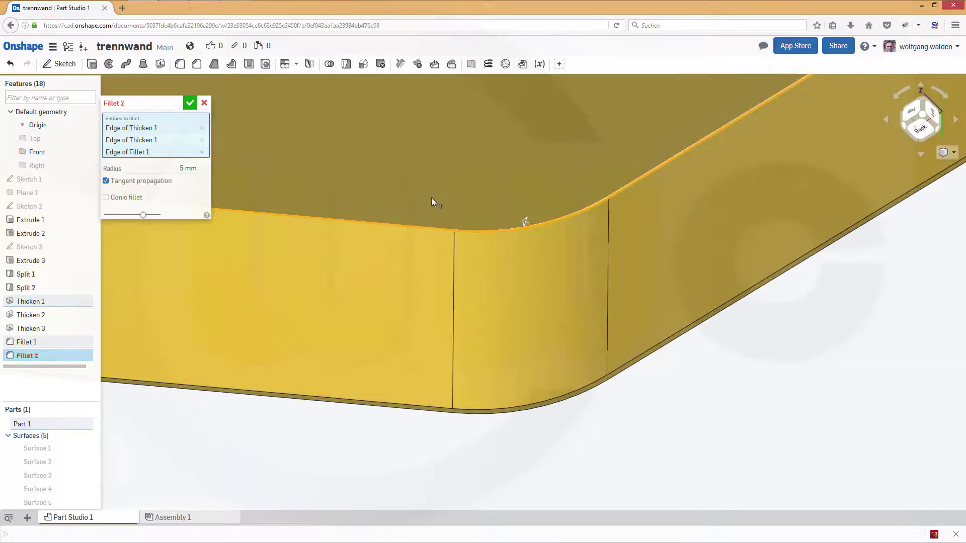
{"action": "scroll", "coordinate": [440, 254], "scroll_direction": "up", "scroll_amount": 2}
{"action": "scroll", "coordinate": [538, 267], "scroll_direction": "up", "scroll_amount": 2}
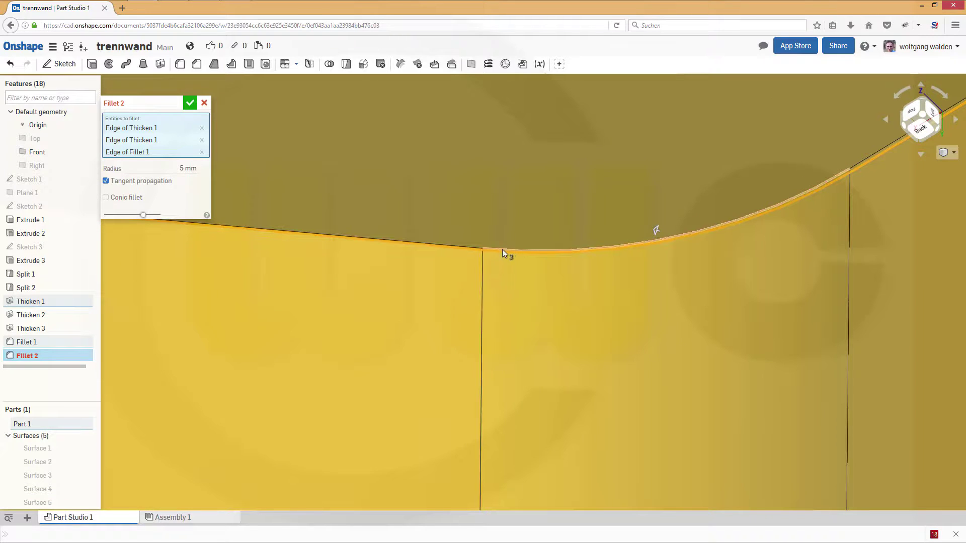
{"action": "left_click", "coordinate": [459, 246]}
{"action": "scroll", "coordinate": [461, 245], "scroll_direction": "down", "scroll_amount": 5}
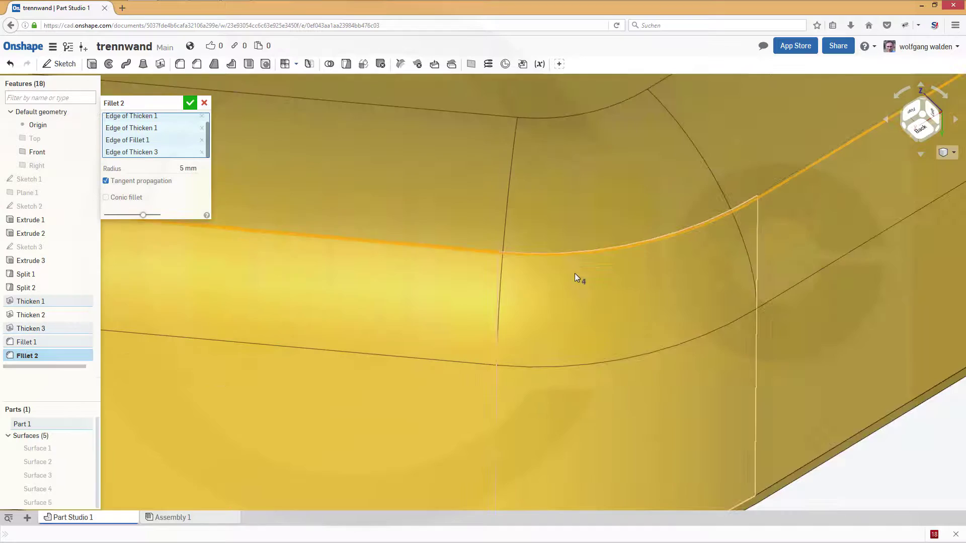
{"action": "scroll", "coordinate": [626, 264], "scroll_direction": "down", "scroll_amount": 8}
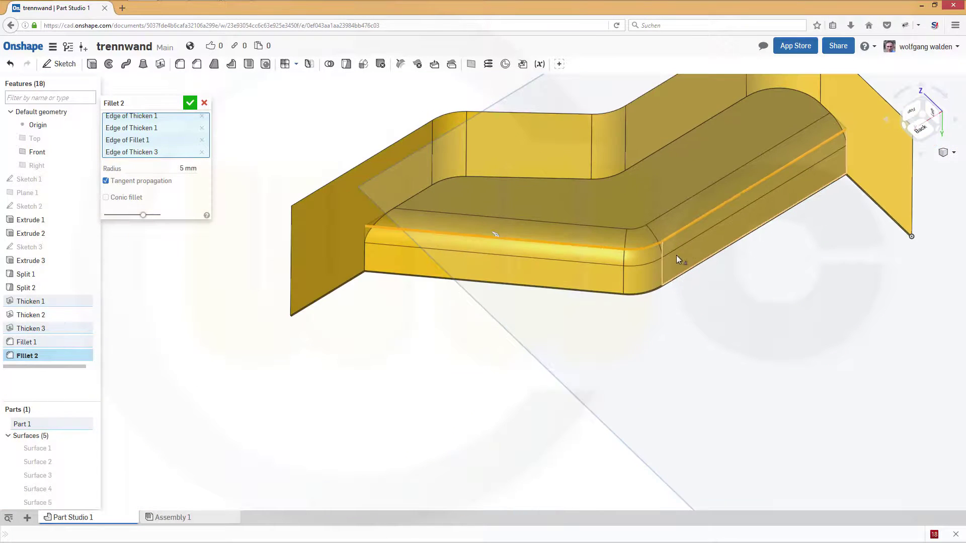
{"action": "right_click_drag", "start_coordinate": [621, 219], "coordinate": [295, 181]}
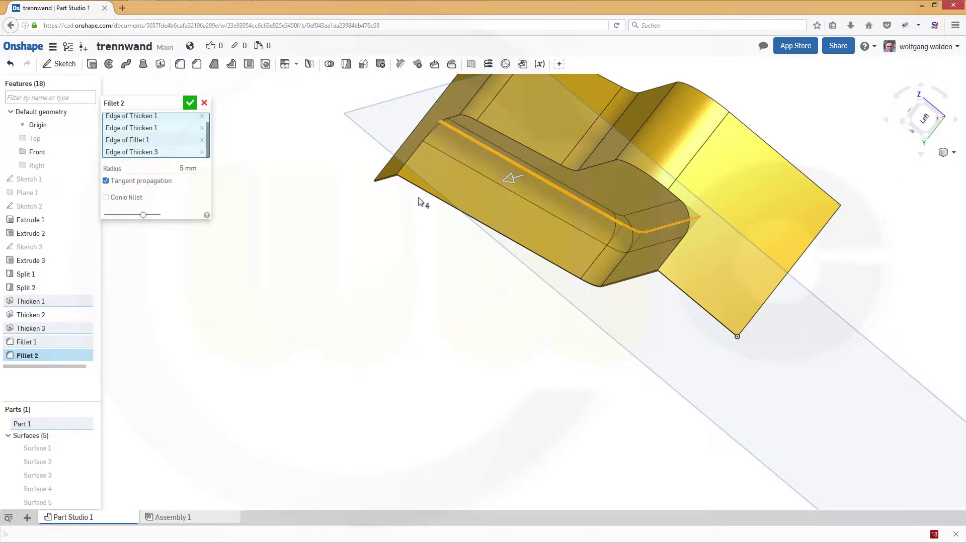
{"action": "left_click", "coordinate": [190, 103]}
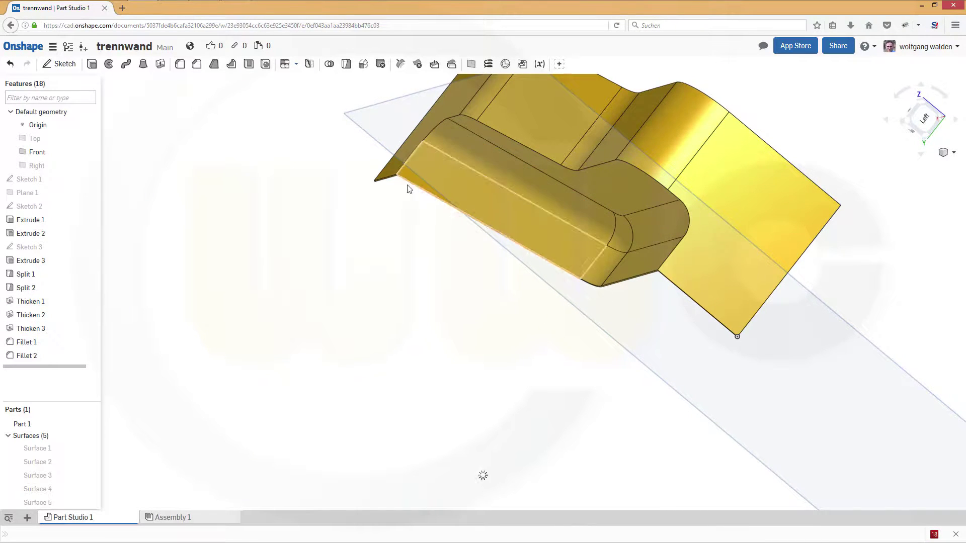
{"action": "right_click_drag", "start_coordinate": [407, 188], "coordinate": [485, 140]}
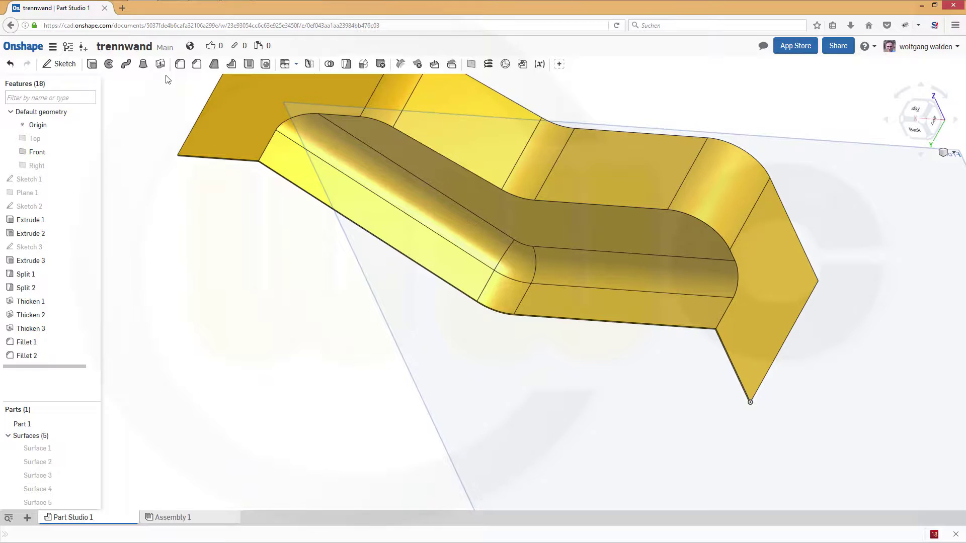
Start Fillet 3 at an 8 mm radius and pick the curved top and Fillet 2 edges
{"action": "left_click", "coordinate": [183, 66]}
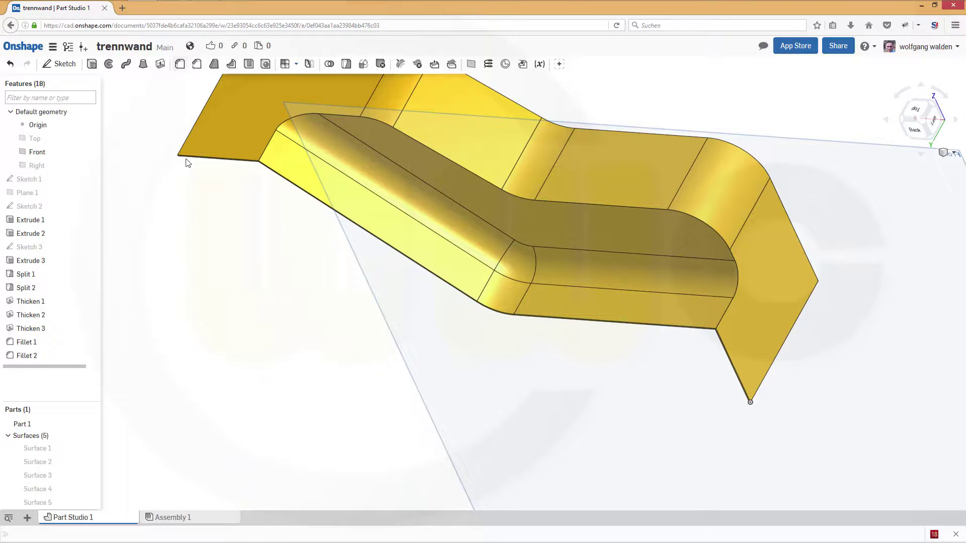
{"action": "left_click", "coordinate": [193, 132]}
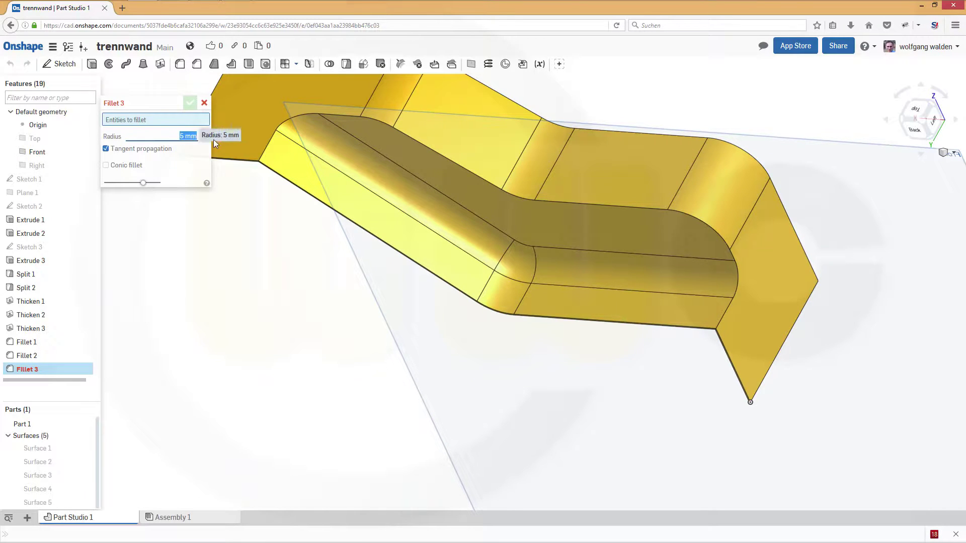
{"action": "type", "text": "8"}
{"action": "left_click", "coordinate": [305, 121]}
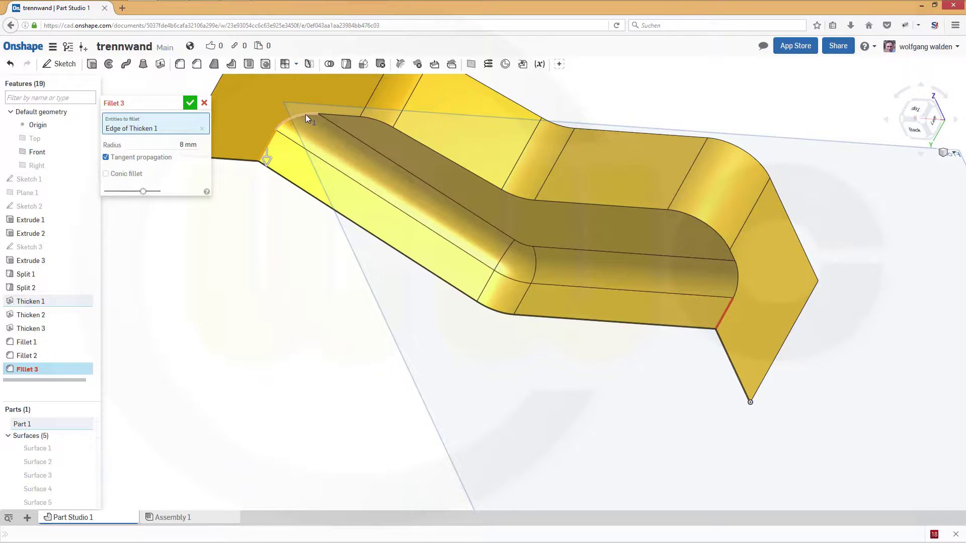
{"action": "left_click", "coordinate": [306, 117]}
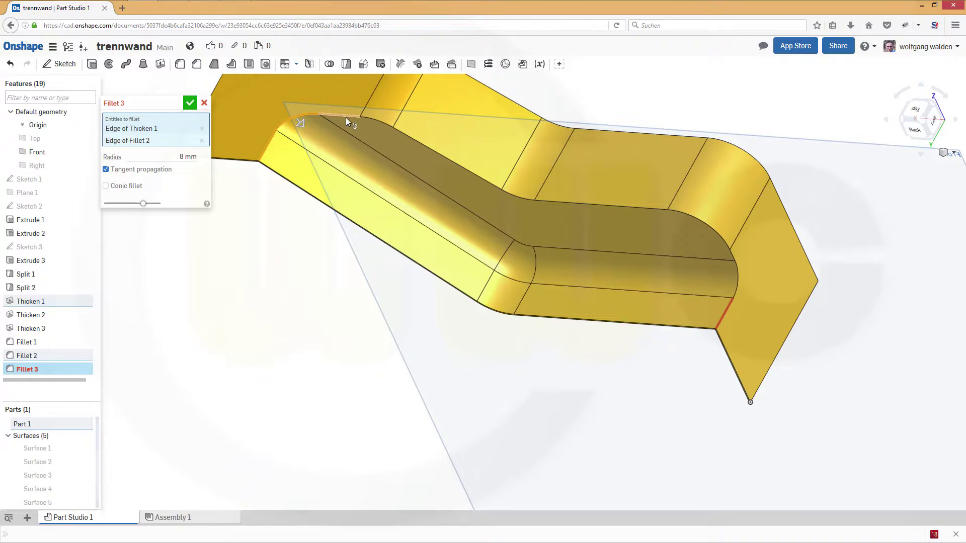
Add the Thicken 3, Fillet 1, diagonal channel, channel-top and corner edges to the 8 mm fillet
{"action": "left_click", "coordinate": [346, 117]}
{"action": "left_click", "coordinate": [410, 135]}
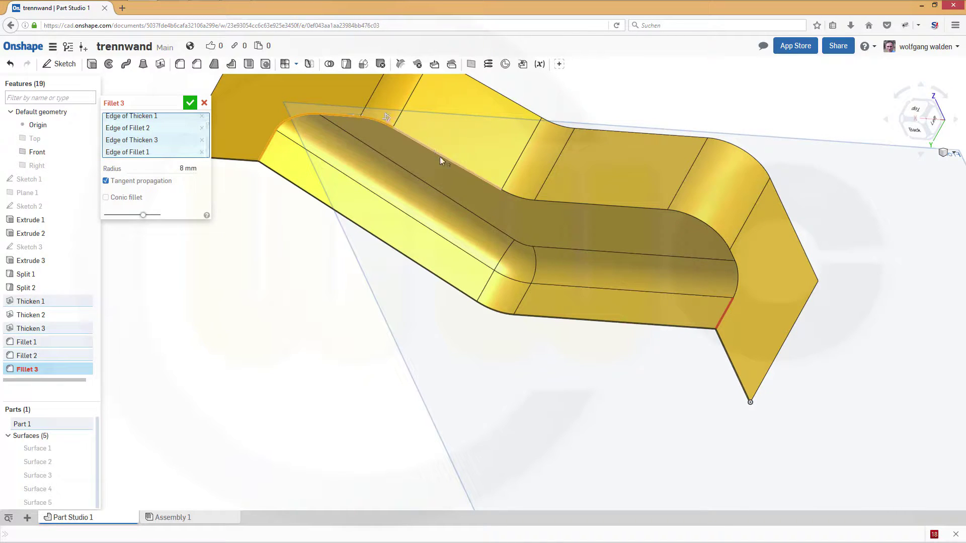
{"action": "left_click", "coordinate": [440, 158]}
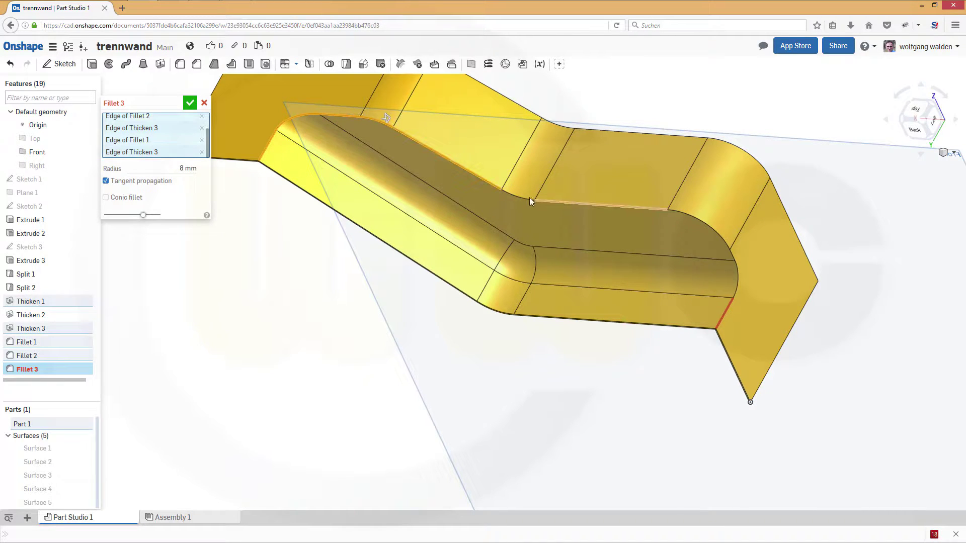
{"action": "left_click", "coordinate": [578, 202]}
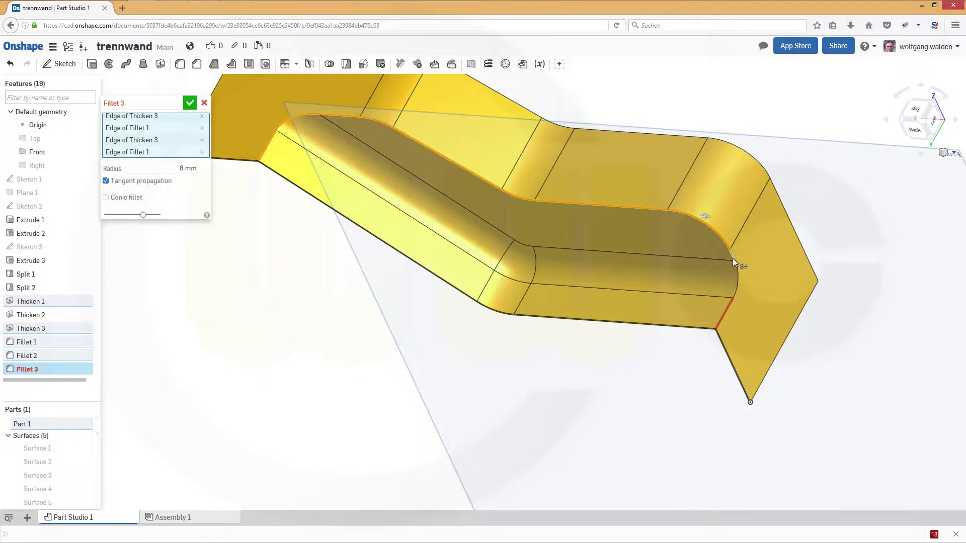
{"action": "left_click", "coordinate": [735, 284]}
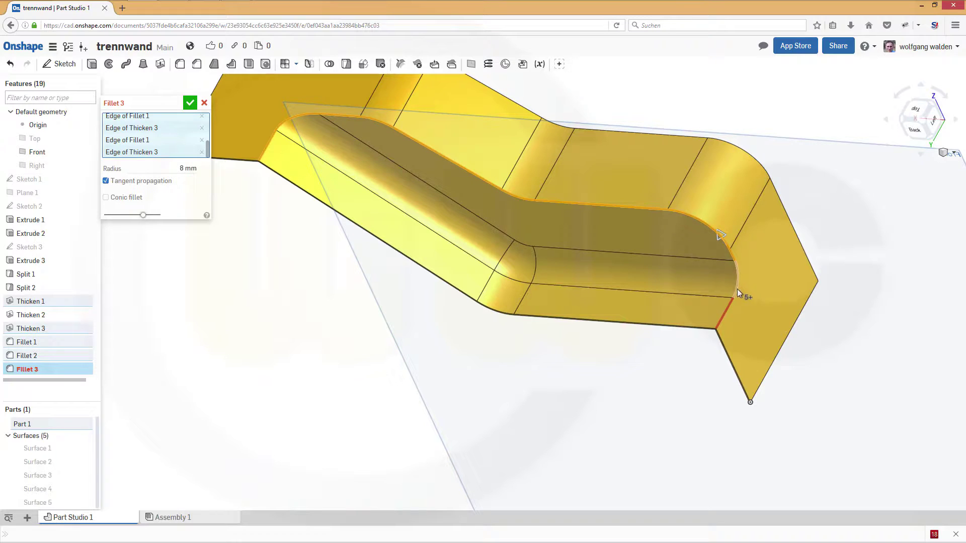
{"action": "left_click", "coordinate": [726, 317]}
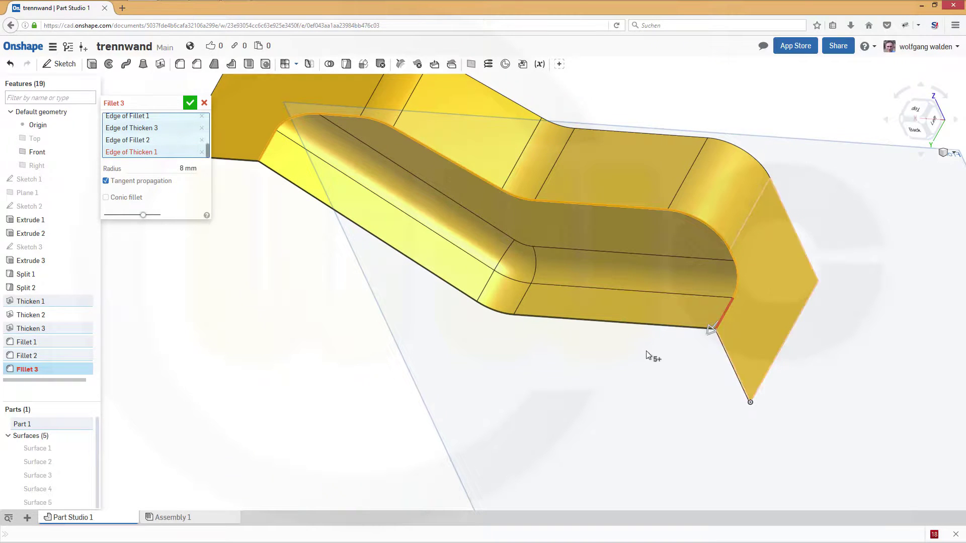
Add the long silhouette edge on the underside to the 8 mm Fillet 3
{"action": "right_click_drag", "start_coordinate": [510, 364], "coordinate": [552, 99]}
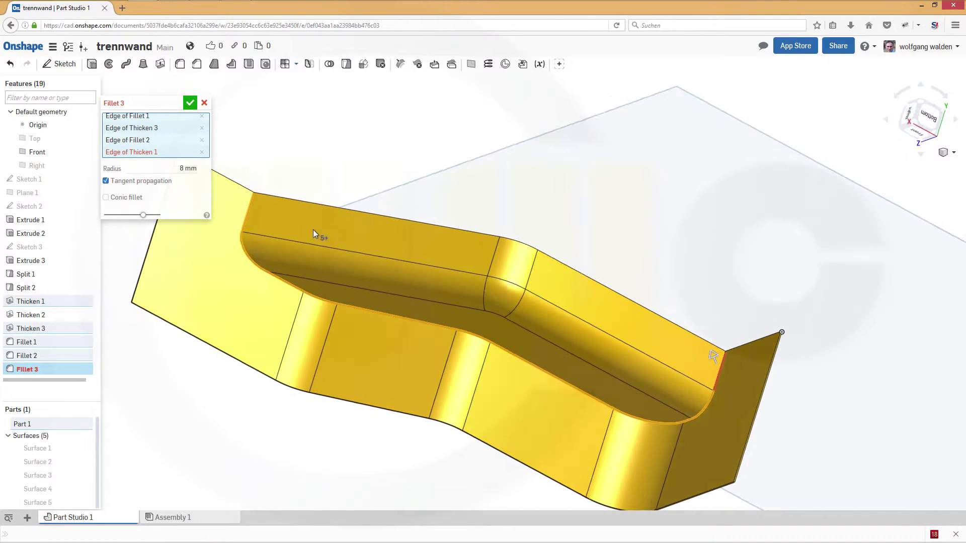
{"action": "scroll", "coordinate": [246, 213], "scroll_direction": "up", "scroll_amount": 10}
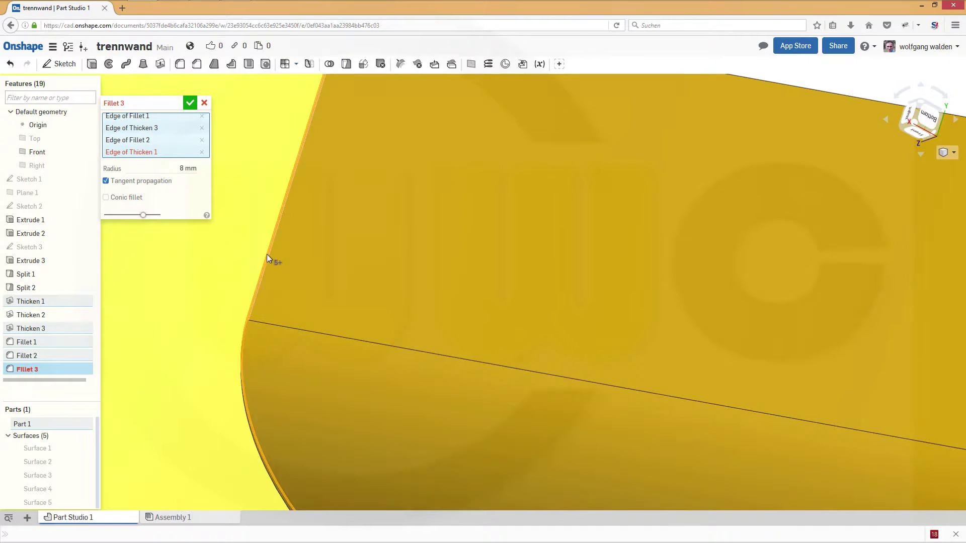
{"action": "scroll", "coordinate": [268, 253], "scroll_direction": "up", "scroll_amount": 4}
{"action": "scroll", "coordinate": [270, 259], "scroll_direction": "up", "scroll_amount": 3}
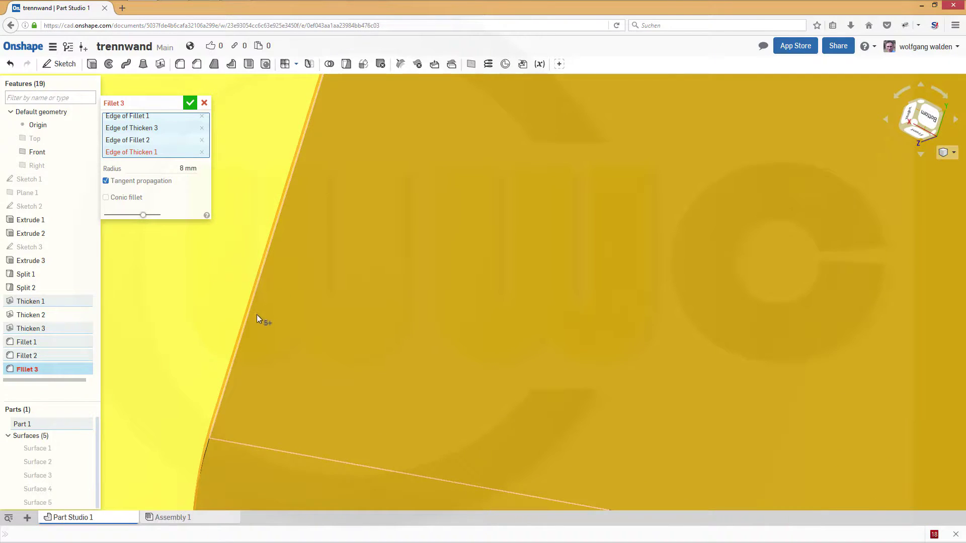
{"action": "scroll", "coordinate": [252, 331], "scroll_direction": "up", "scroll_amount": 2}
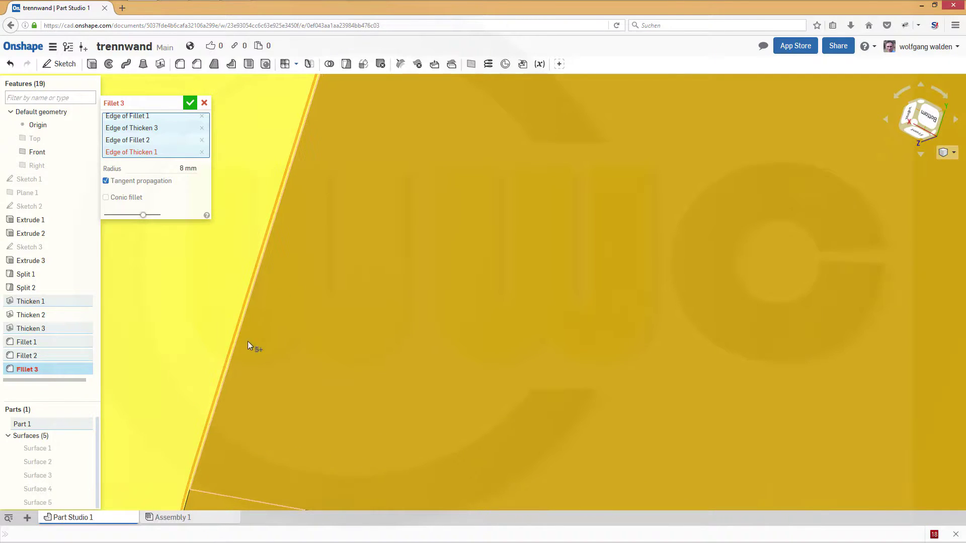
{"action": "left_click", "coordinate": [231, 362]}
{"action": "scroll", "coordinate": [231, 361], "scroll_direction": "down", "scroll_amount": 2}
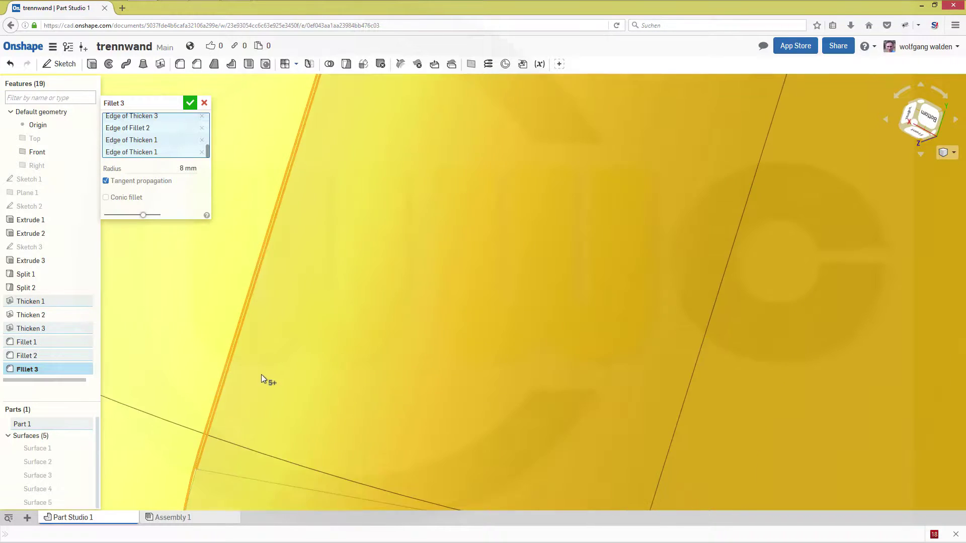
{"action": "right_click_drag", "start_coordinate": [261, 375], "coordinate": [336, 366]}
{"action": "scroll", "coordinate": [406, 361], "scroll_direction": "down", "scroll_amount": 4}
{"action": "scroll", "coordinate": [489, 379], "scroll_direction": "up", "scroll_amount": 2}
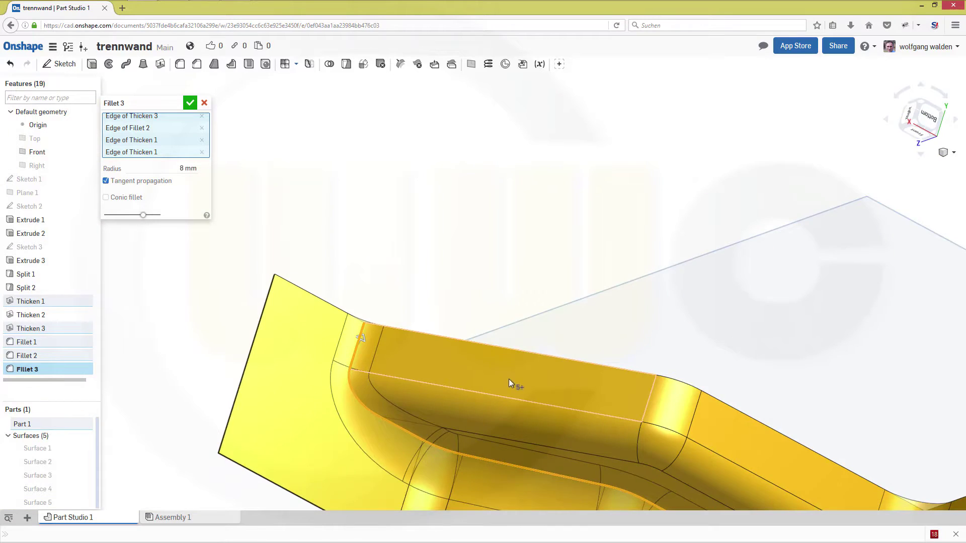
{"action": "right_click_drag", "start_coordinate": [509, 379], "coordinate": [420, 489]}
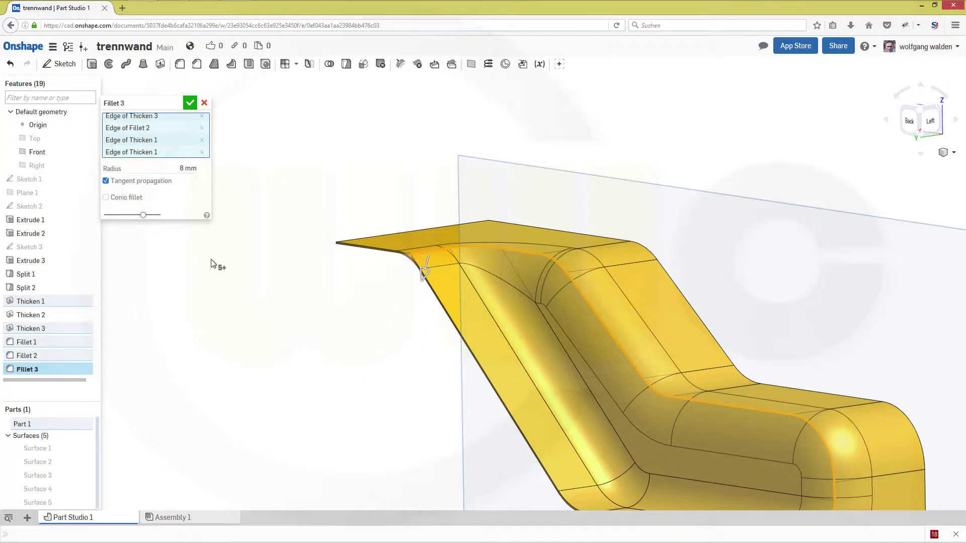
{"action": "left_click", "coordinate": [190, 104]}
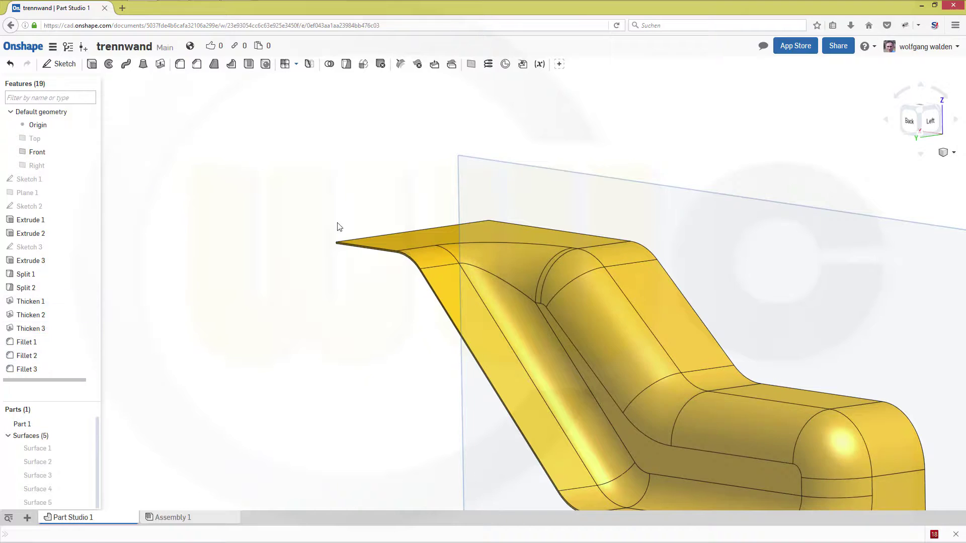
{"action": "right_click_drag", "start_coordinate": [443, 299], "coordinate": [539, 285]}
{"action": "scroll", "coordinate": [562, 298], "scroll_direction": "down", "scroll_amount": 5}
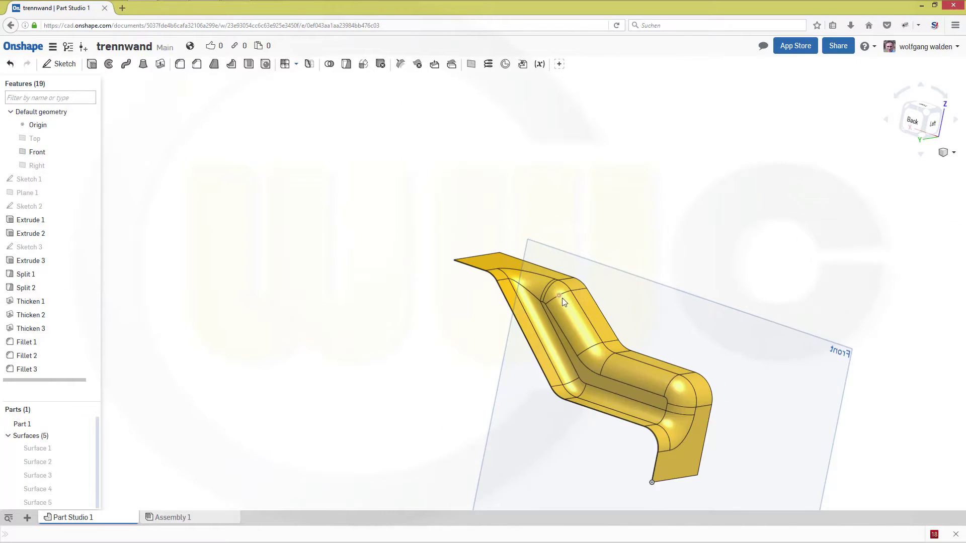
{"action": "right_click_drag", "start_coordinate": [565, 324], "coordinate": [289, 132]}
{"action": "scroll", "coordinate": [586, 241], "scroll_direction": "up", "scroll_amount": 5}
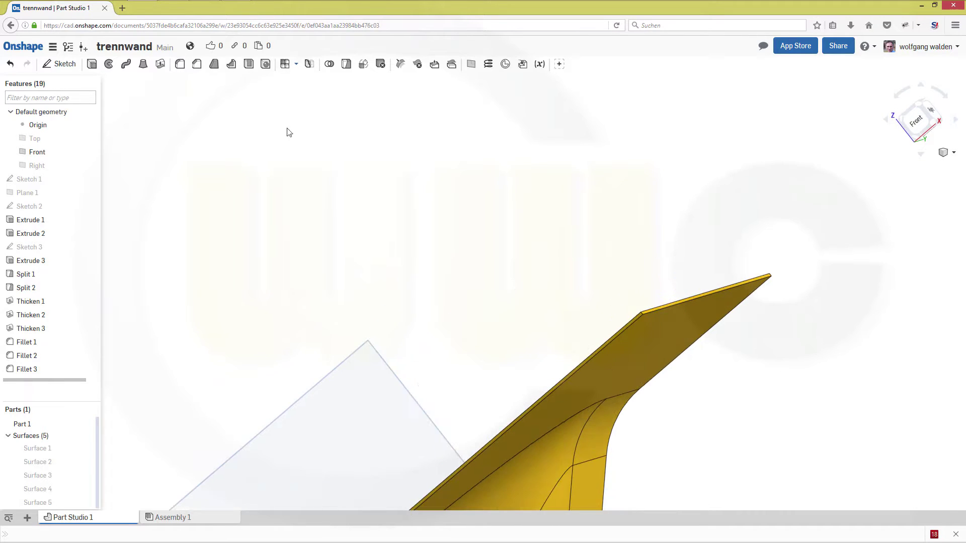
Create Fillet 4 at 19 mm radius on two Thicken 2 lip edges
{"action": "left_click", "coordinate": [182, 66]}
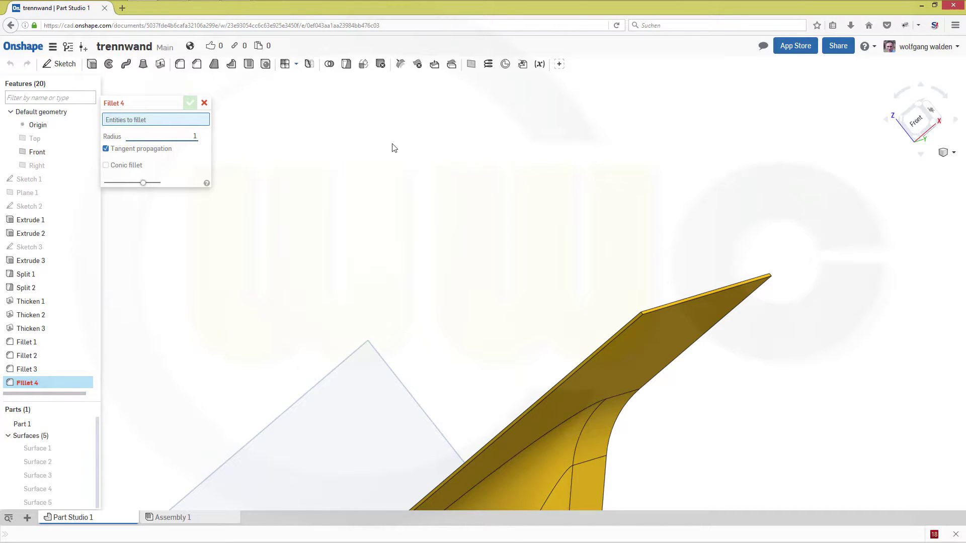
{"action": "key", "text": "Up"}
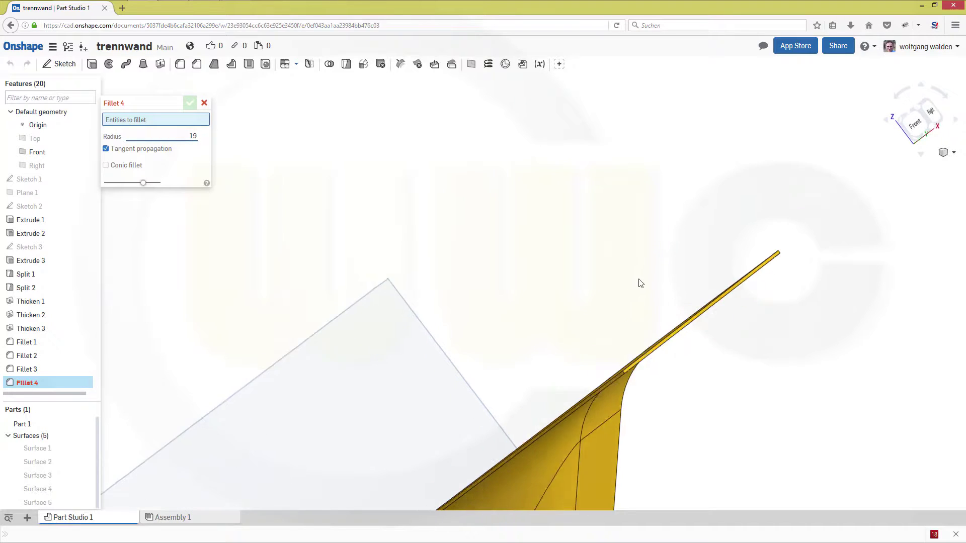
{"action": "key", "text": "Up"}
{"action": "scroll", "coordinate": [666, 398], "scroll_direction": "up", "scroll_amount": 2}
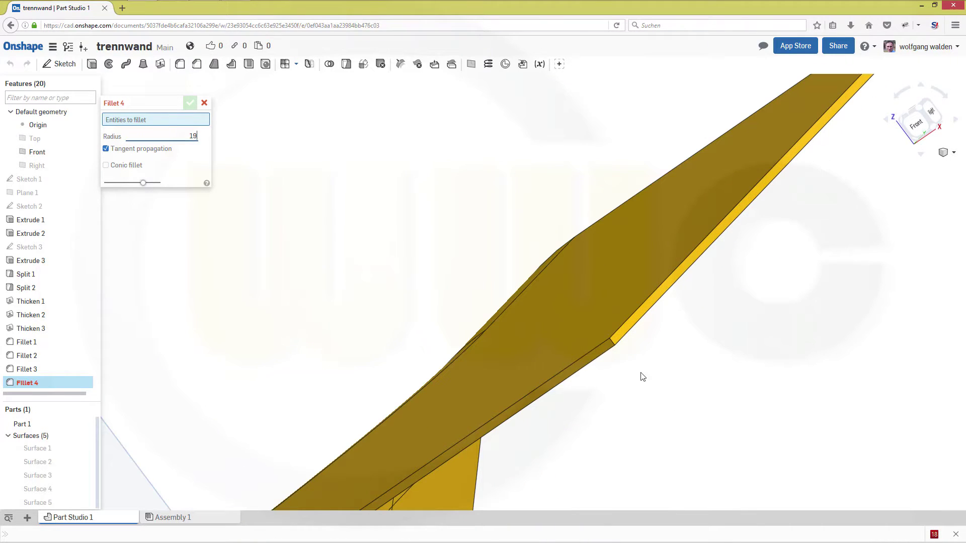
{"action": "left_click", "coordinate": [613, 346]}
{"action": "scroll", "coordinate": [609, 403], "scroll_direction": "down", "scroll_amount": 5}
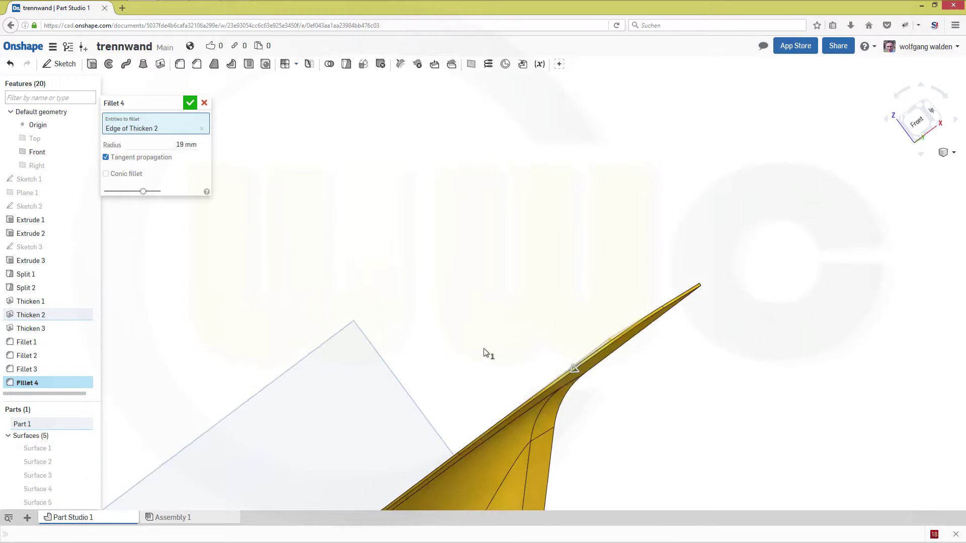
{"action": "right_click_drag", "start_coordinate": [484, 352], "coordinate": [442, 312]}
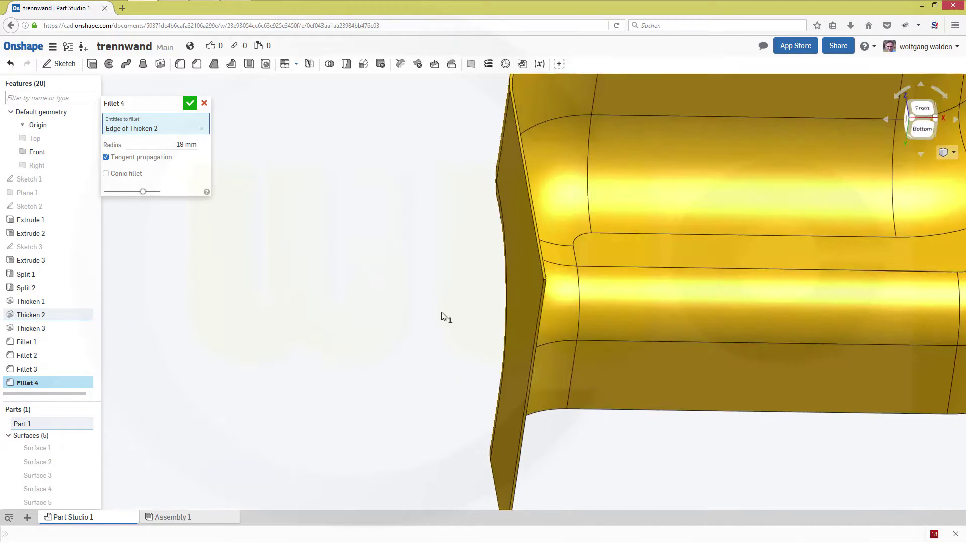
{"action": "scroll", "coordinate": [479, 298], "scroll_direction": "up", "scroll_amount": 5}
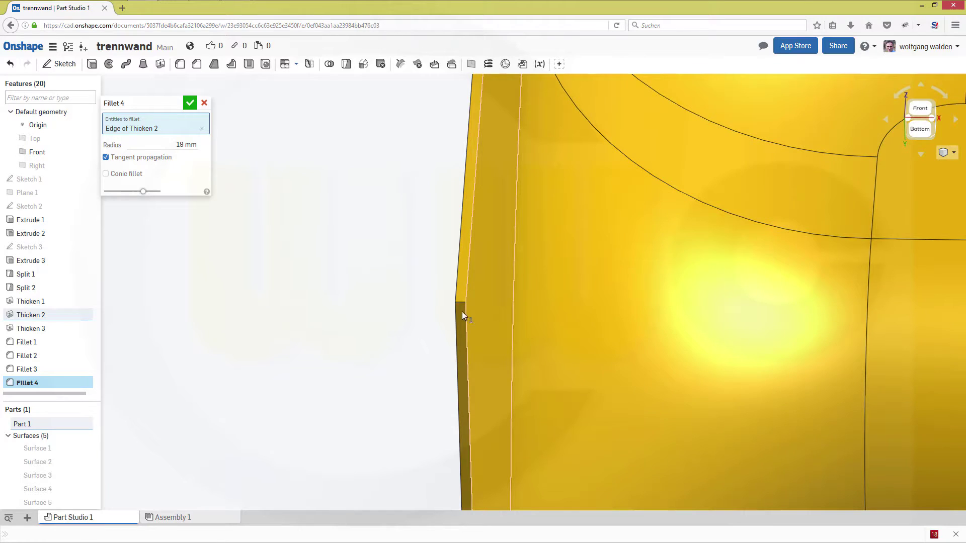
{"action": "left_click", "coordinate": [485, 330]}
{"action": "left_click", "coordinate": [190, 104]}
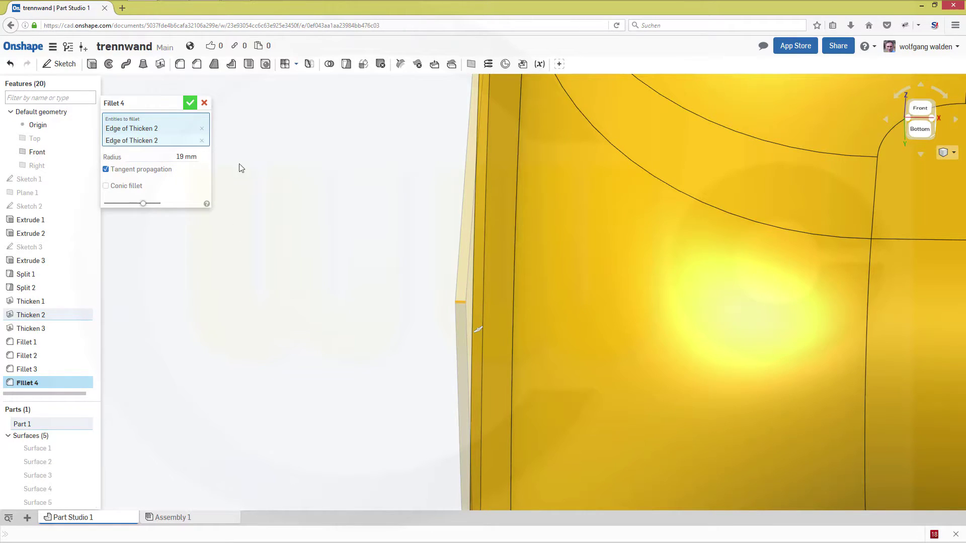
{"action": "scroll", "coordinate": [452, 236], "scroll_direction": "down", "scroll_amount": 5}
{"action": "right_click_drag", "start_coordinate": [484, 189], "coordinate": [528, 128]}
Set up a mirror of Part 1 about the Front plane
{"action": "scroll", "coordinate": [527, 128], "scroll_direction": "up", "scroll_amount": 1}
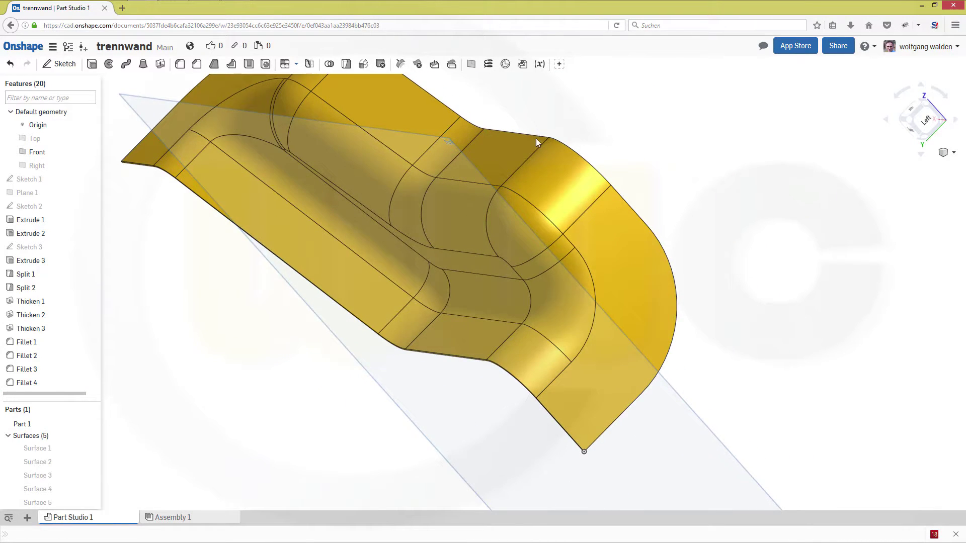
{"action": "scroll", "coordinate": [536, 138], "scroll_direction": "down", "scroll_amount": 3}
{"action": "middle_click_drag", "start_coordinate": [542, 185], "coordinate": [572, 270]}
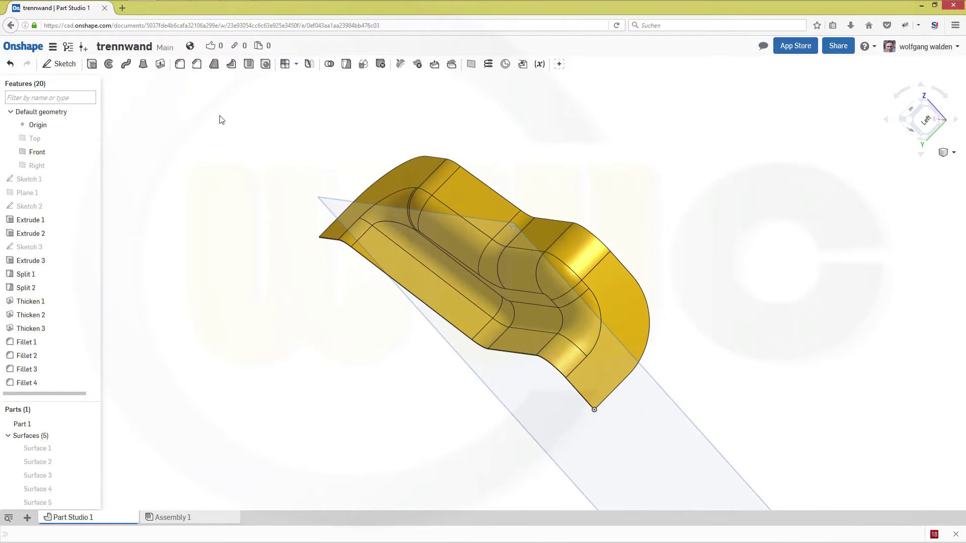
{"action": "left_click", "coordinate": [310, 64]}
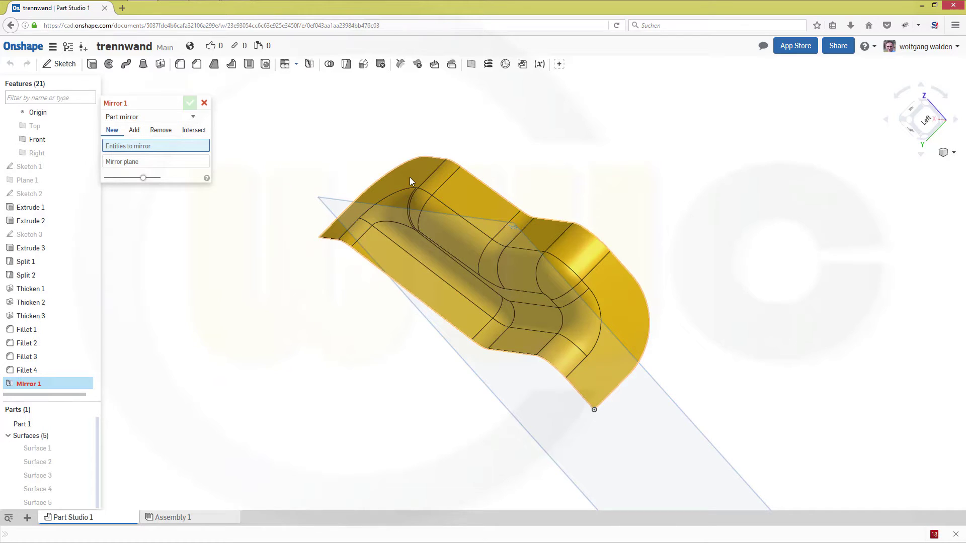
{"action": "left_click", "coordinate": [583, 182]}
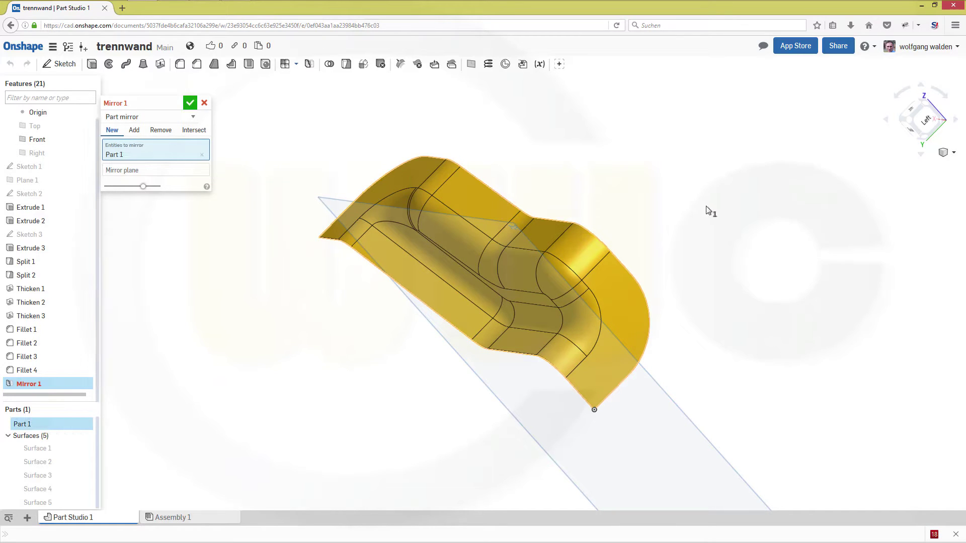
{"action": "left_click", "coordinate": [157, 172]}
{"action": "left_click", "coordinate": [694, 426]}
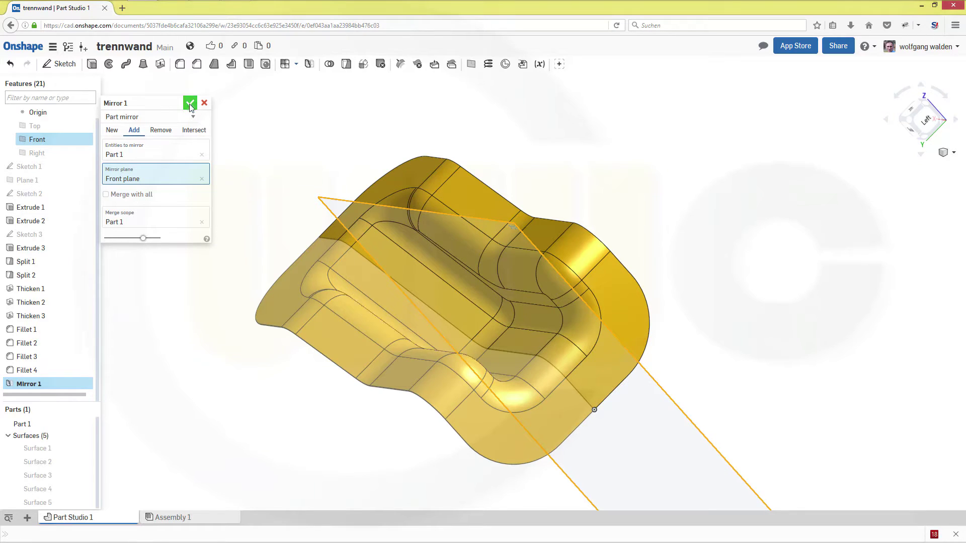
Confirm Mirror 1 and hide the Front plane
{"action": "key", "text": "Return"}
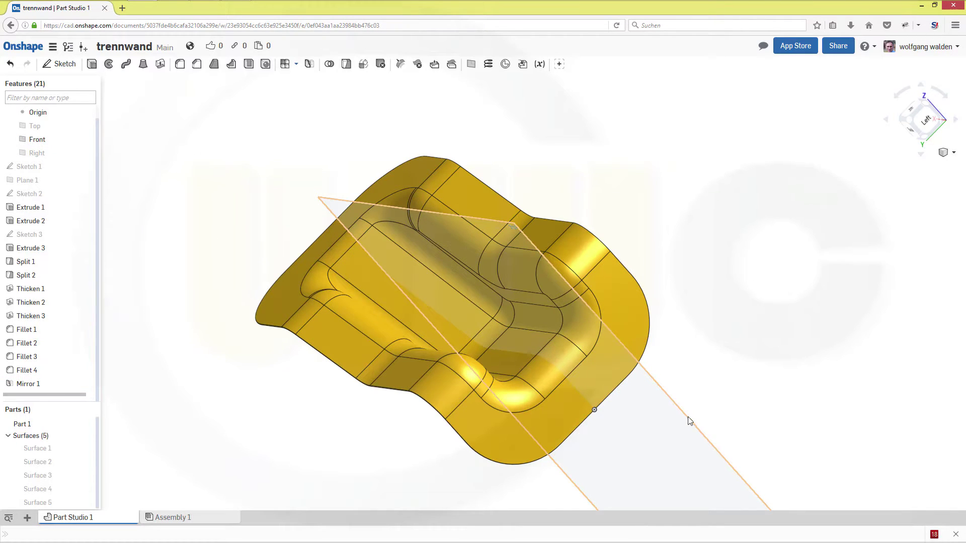
{"action": "right_click", "coordinate": [689, 420]}
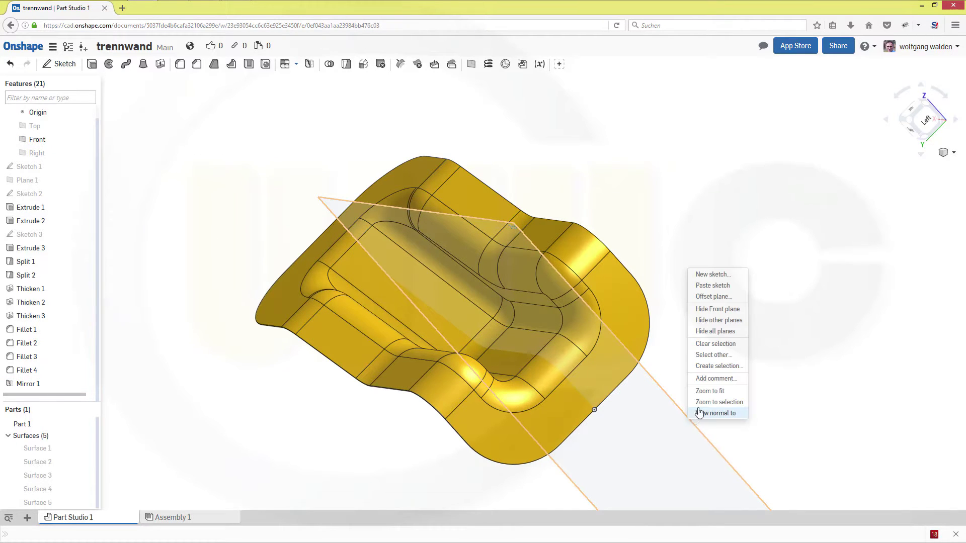
{"action": "left_click", "coordinate": [715, 331]}
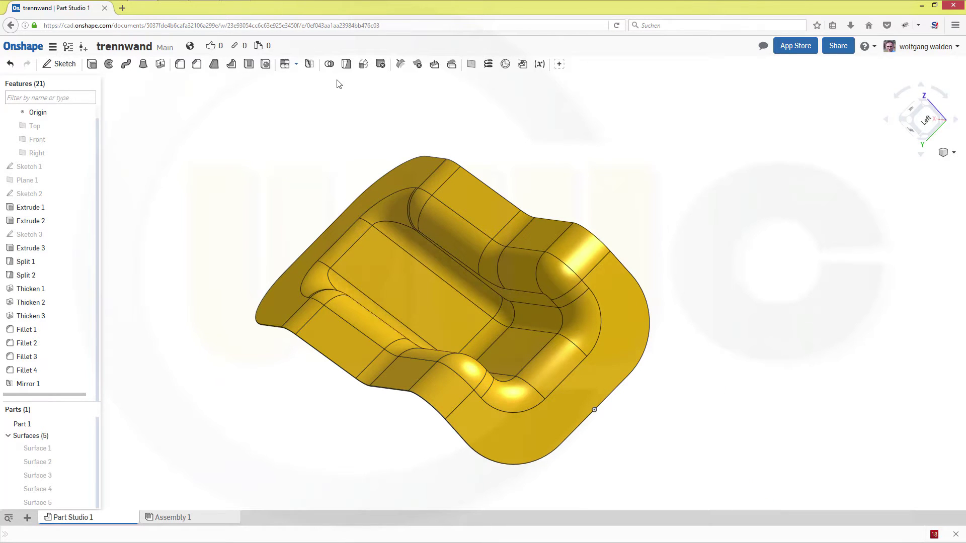
{"action": "key", "text": "shift+b"}
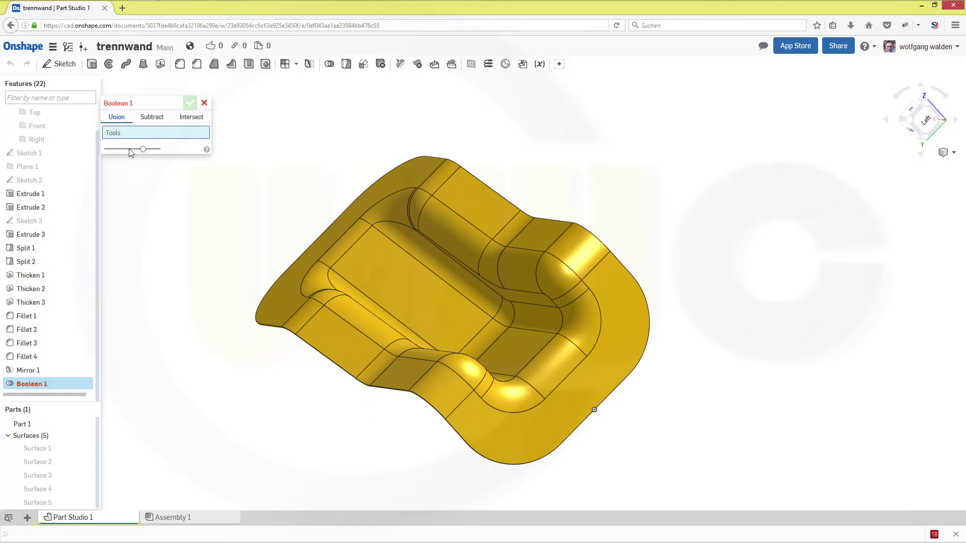
{"action": "key", "text": "Escape"}
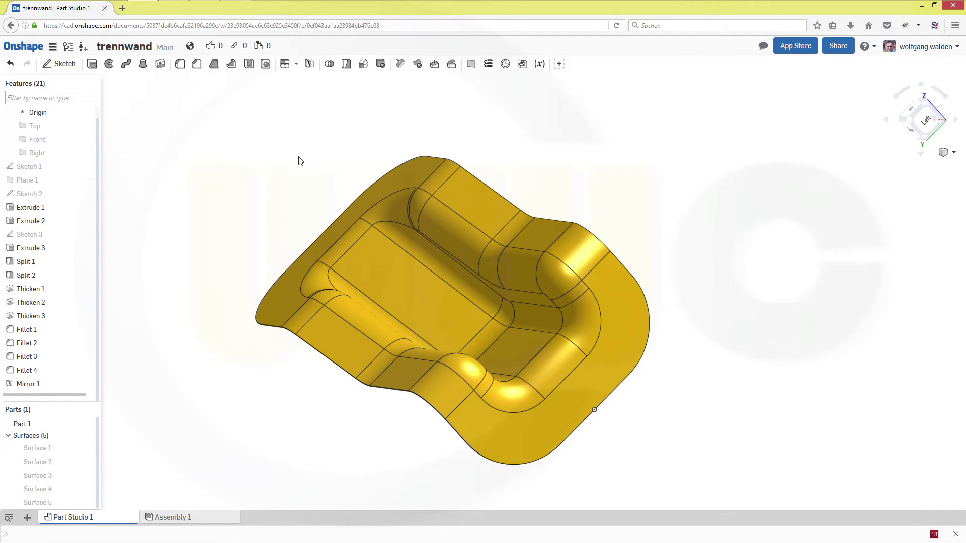
{"action": "right_click_drag", "start_coordinate": [473, 334], "coordinate": [457, 345]}
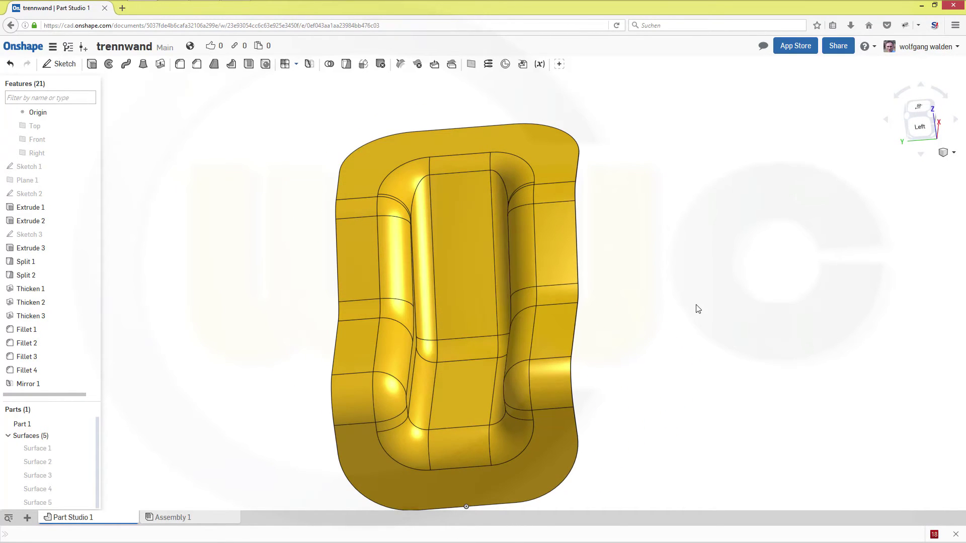